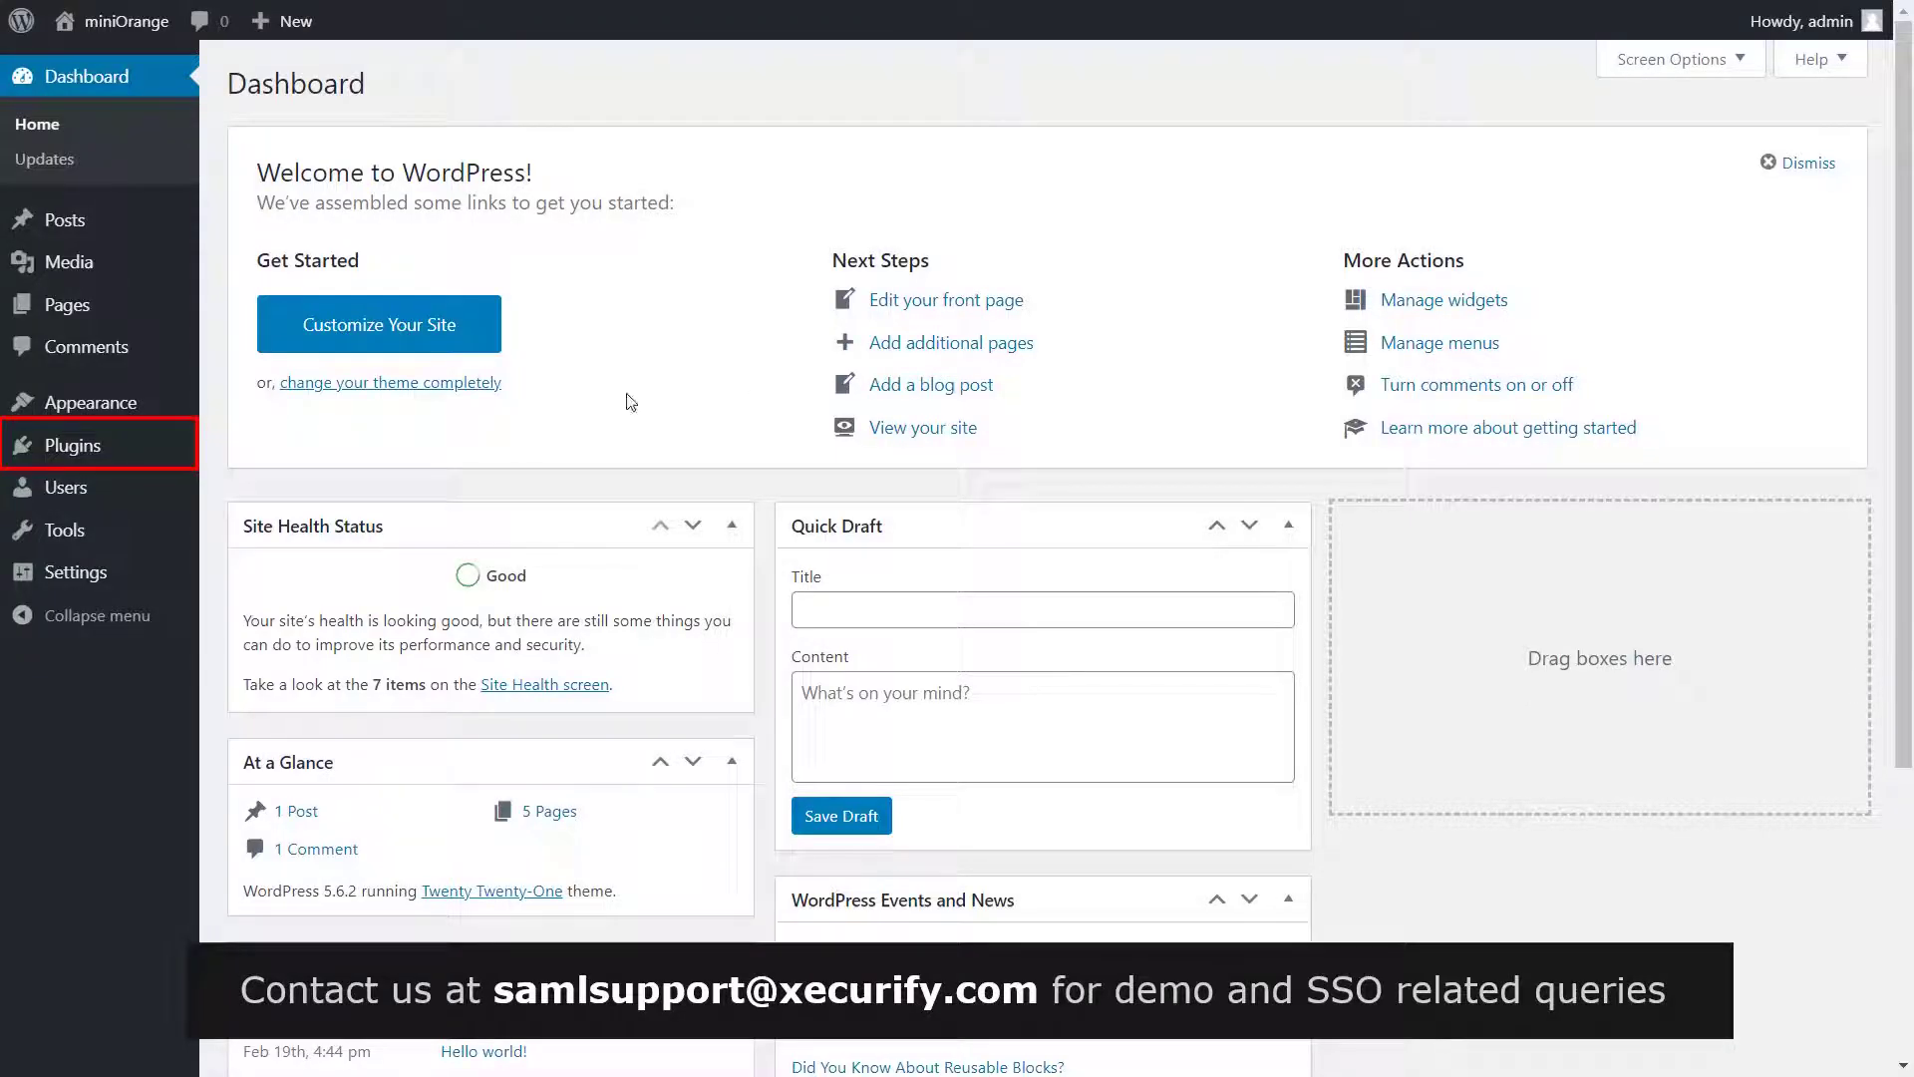
# Search the plugin directory for 'SAML' and install miniOrange's SAML Single Sign On – SSO Login
pyautogui.click(146, 444)
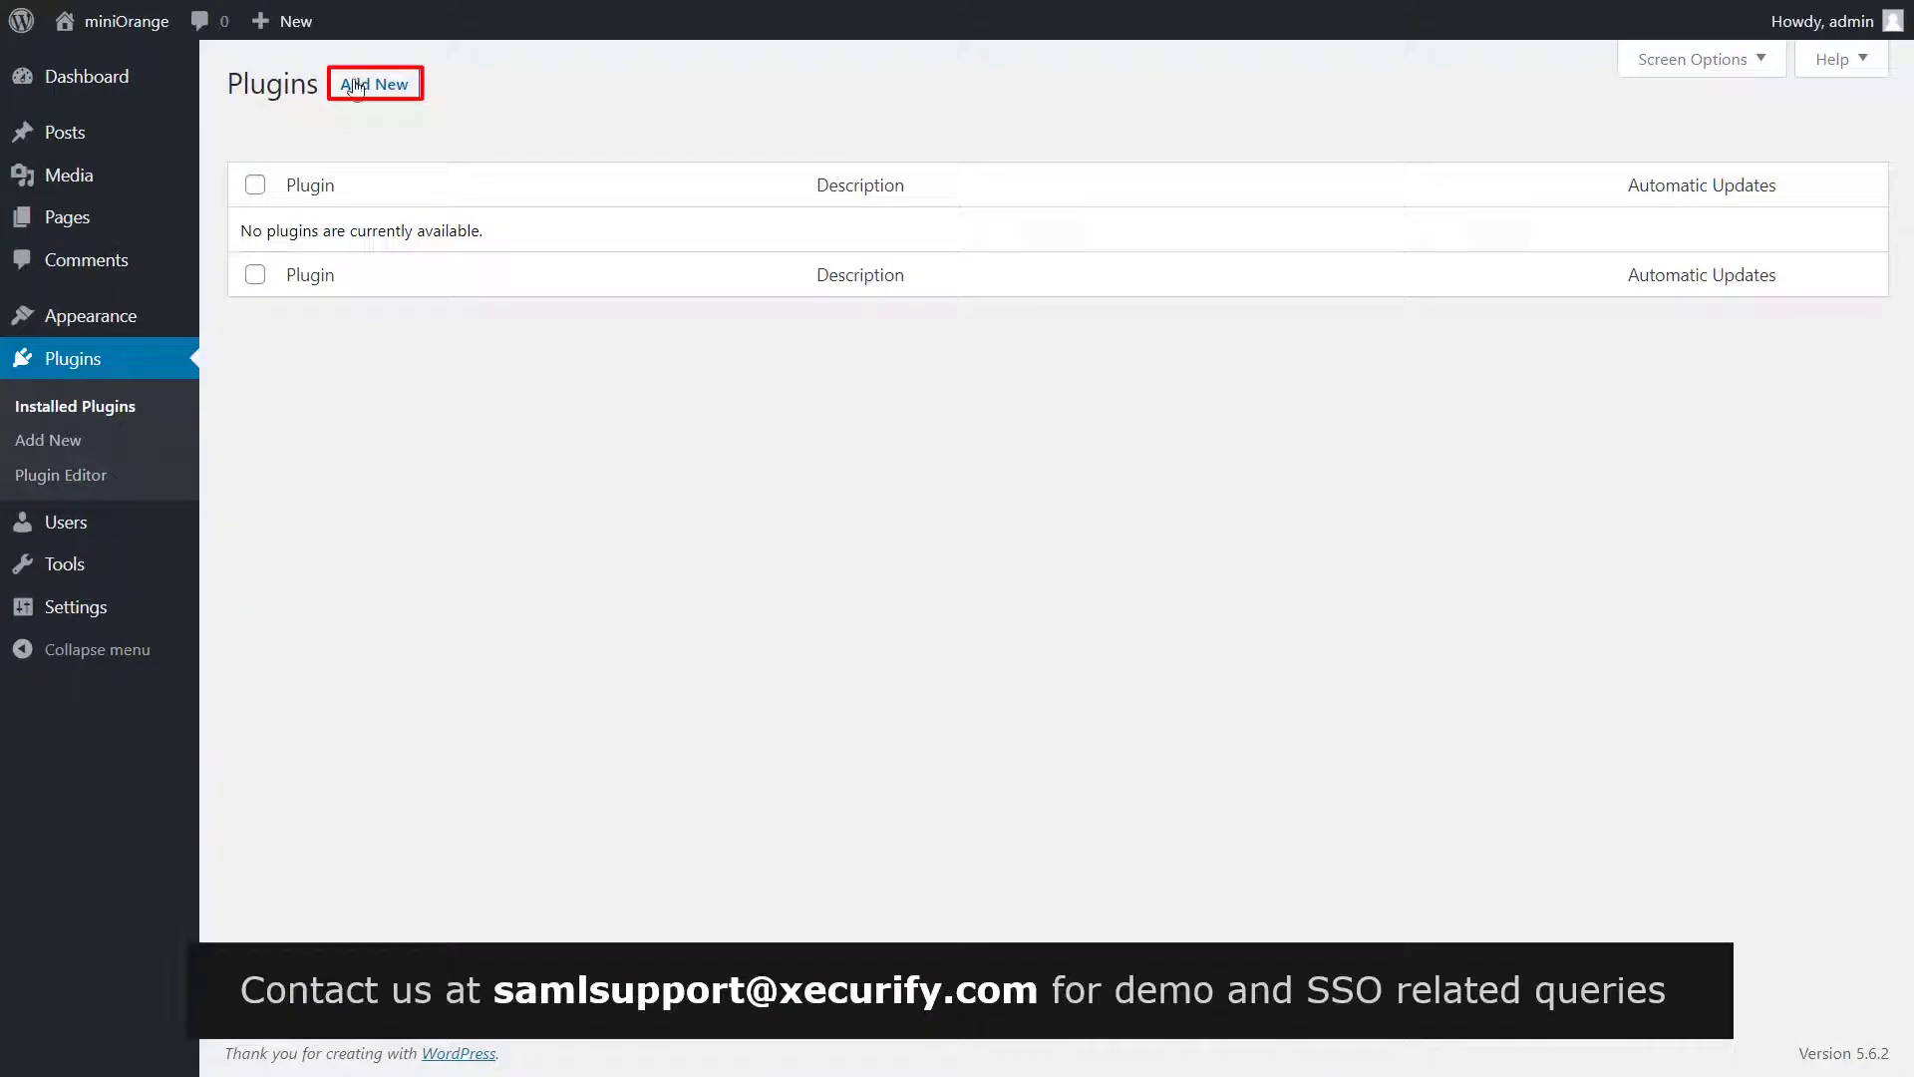
pyautogui.click(356, 86)
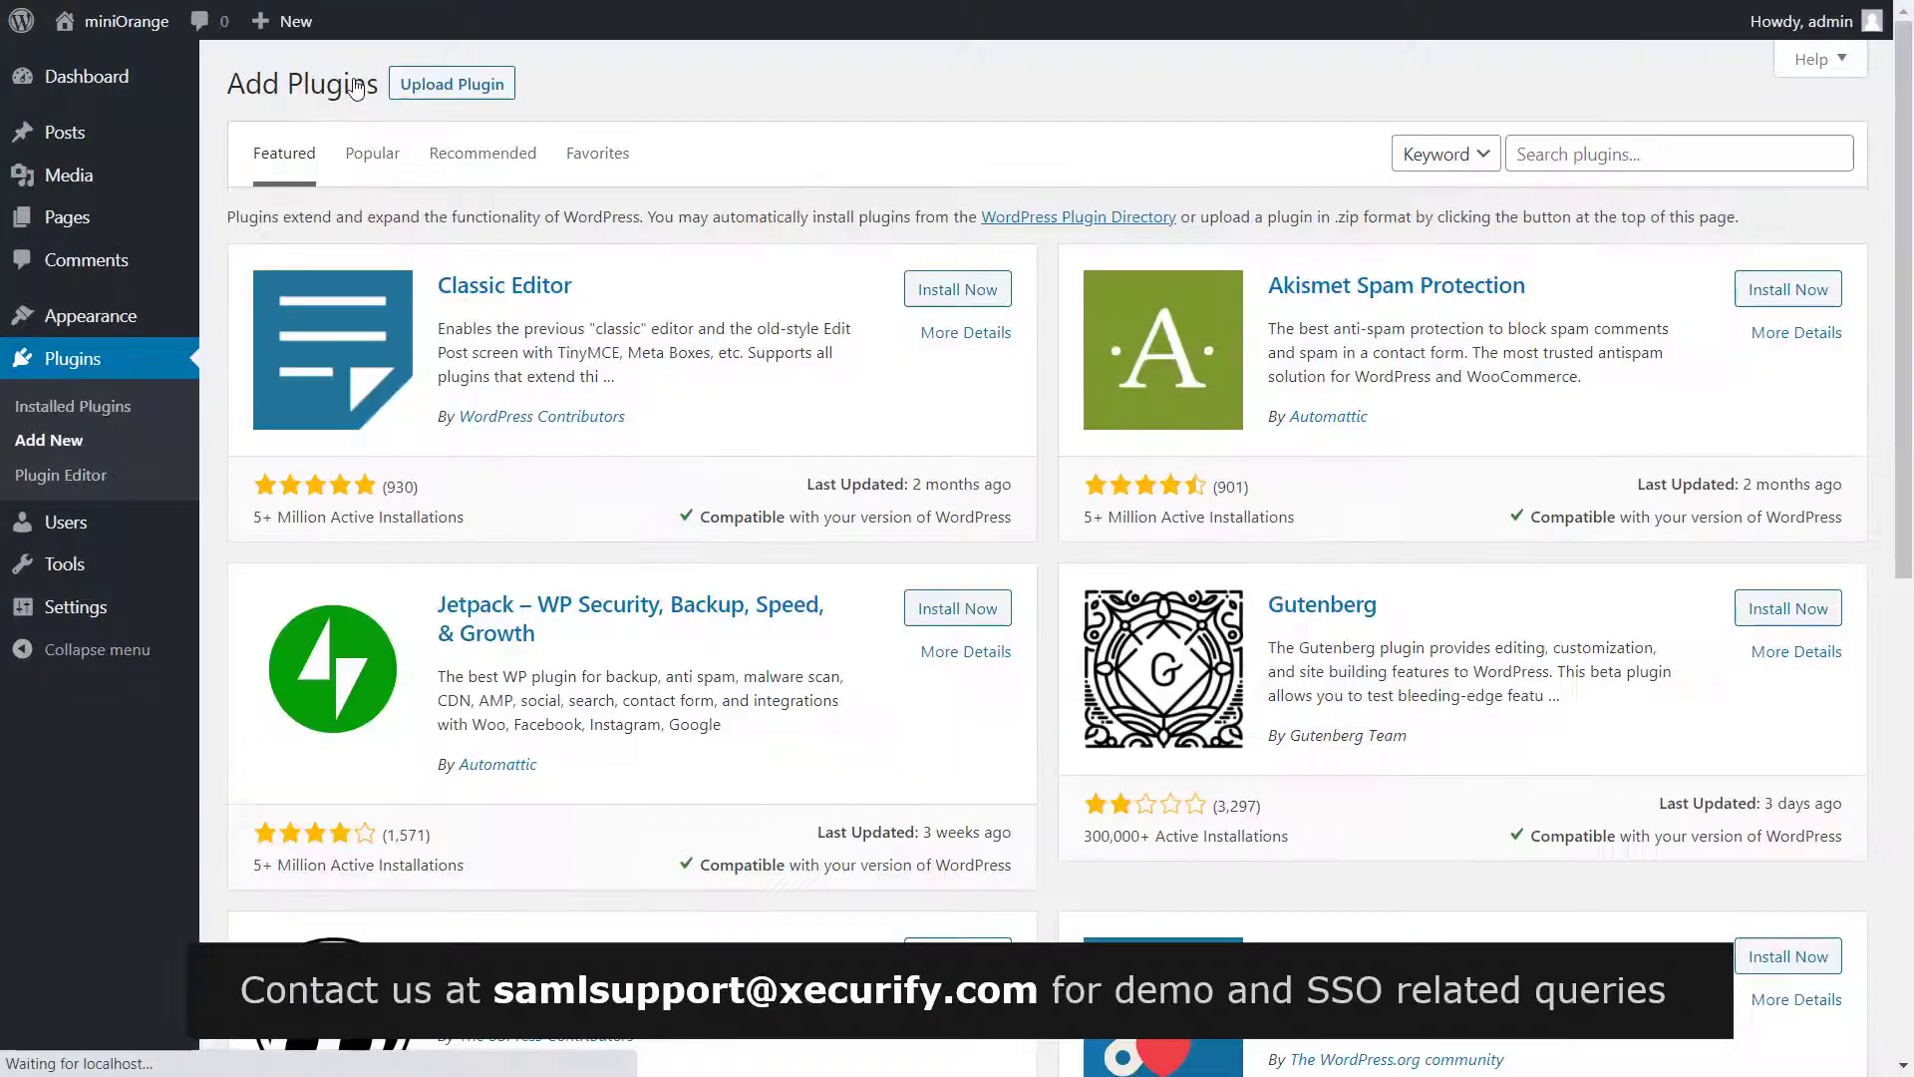
pyautogui.click(1572, 153)
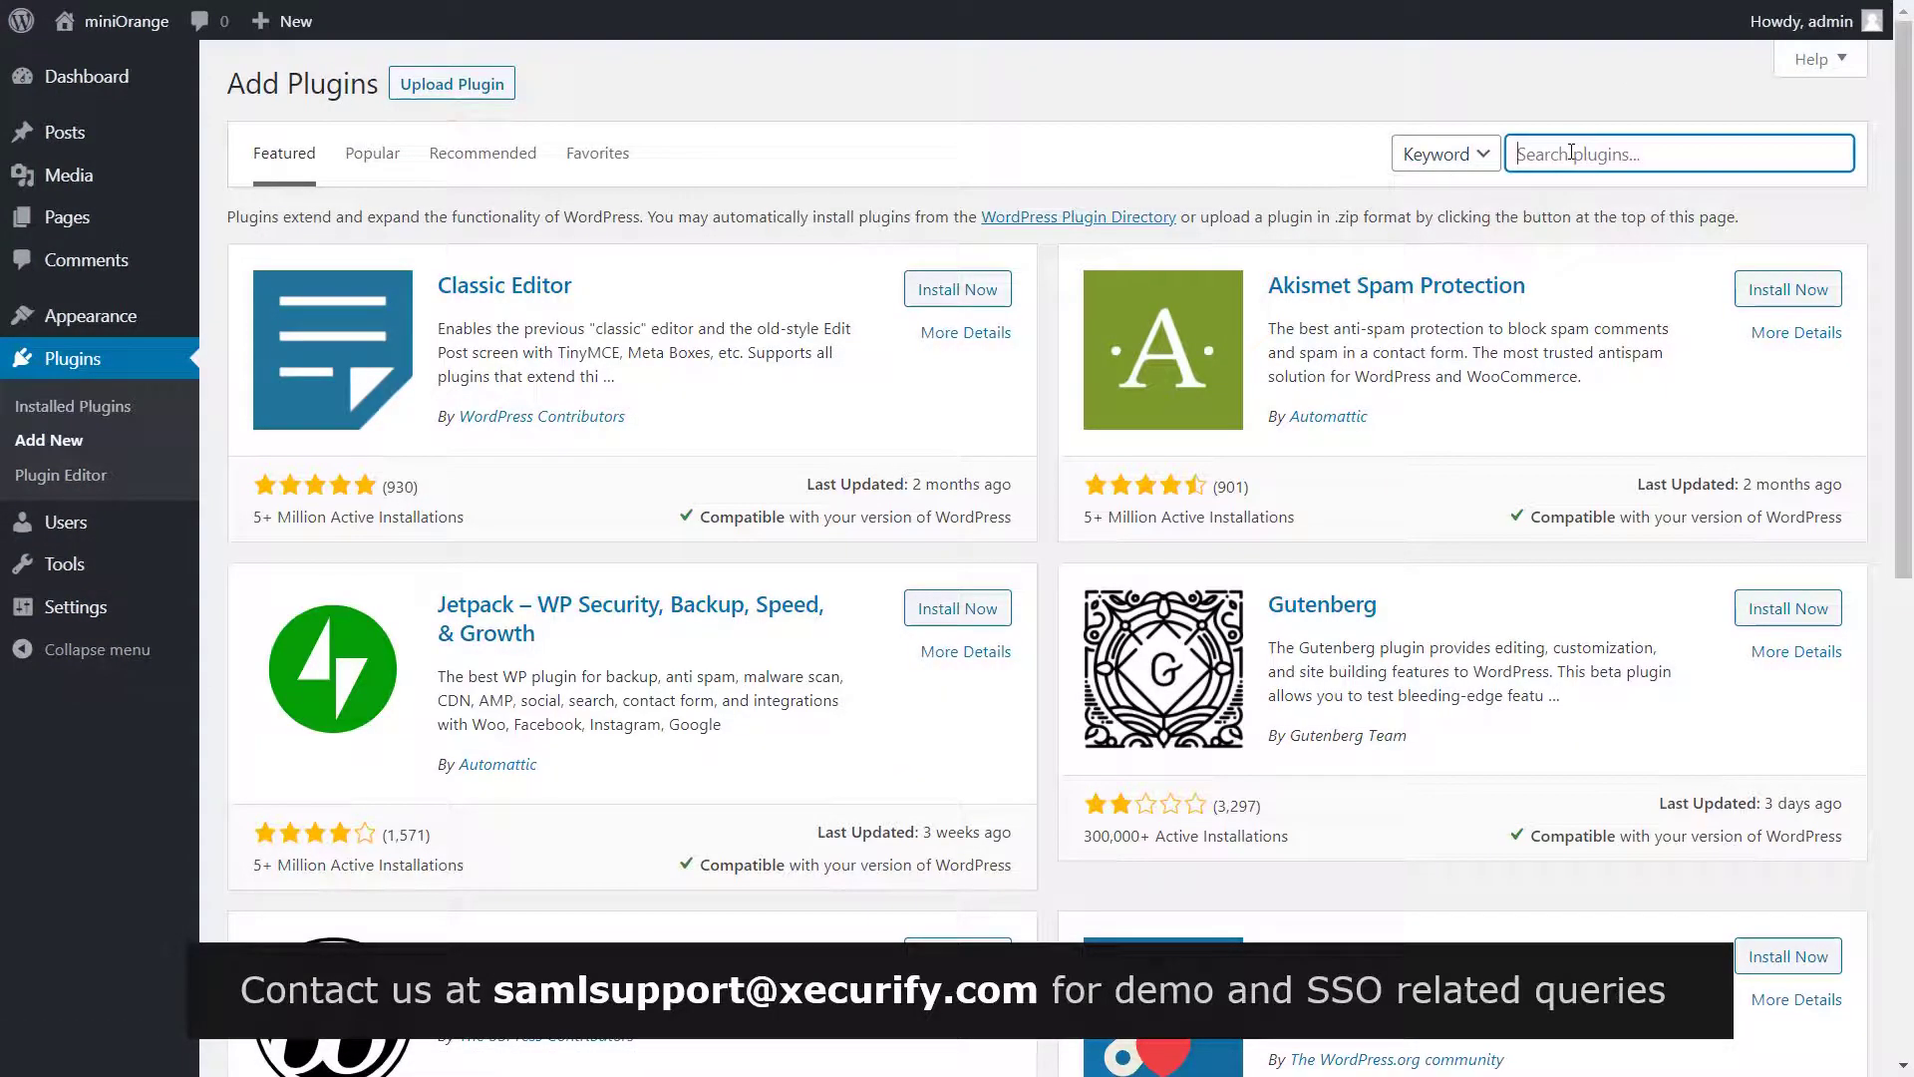
pyautogui.write('SAML')
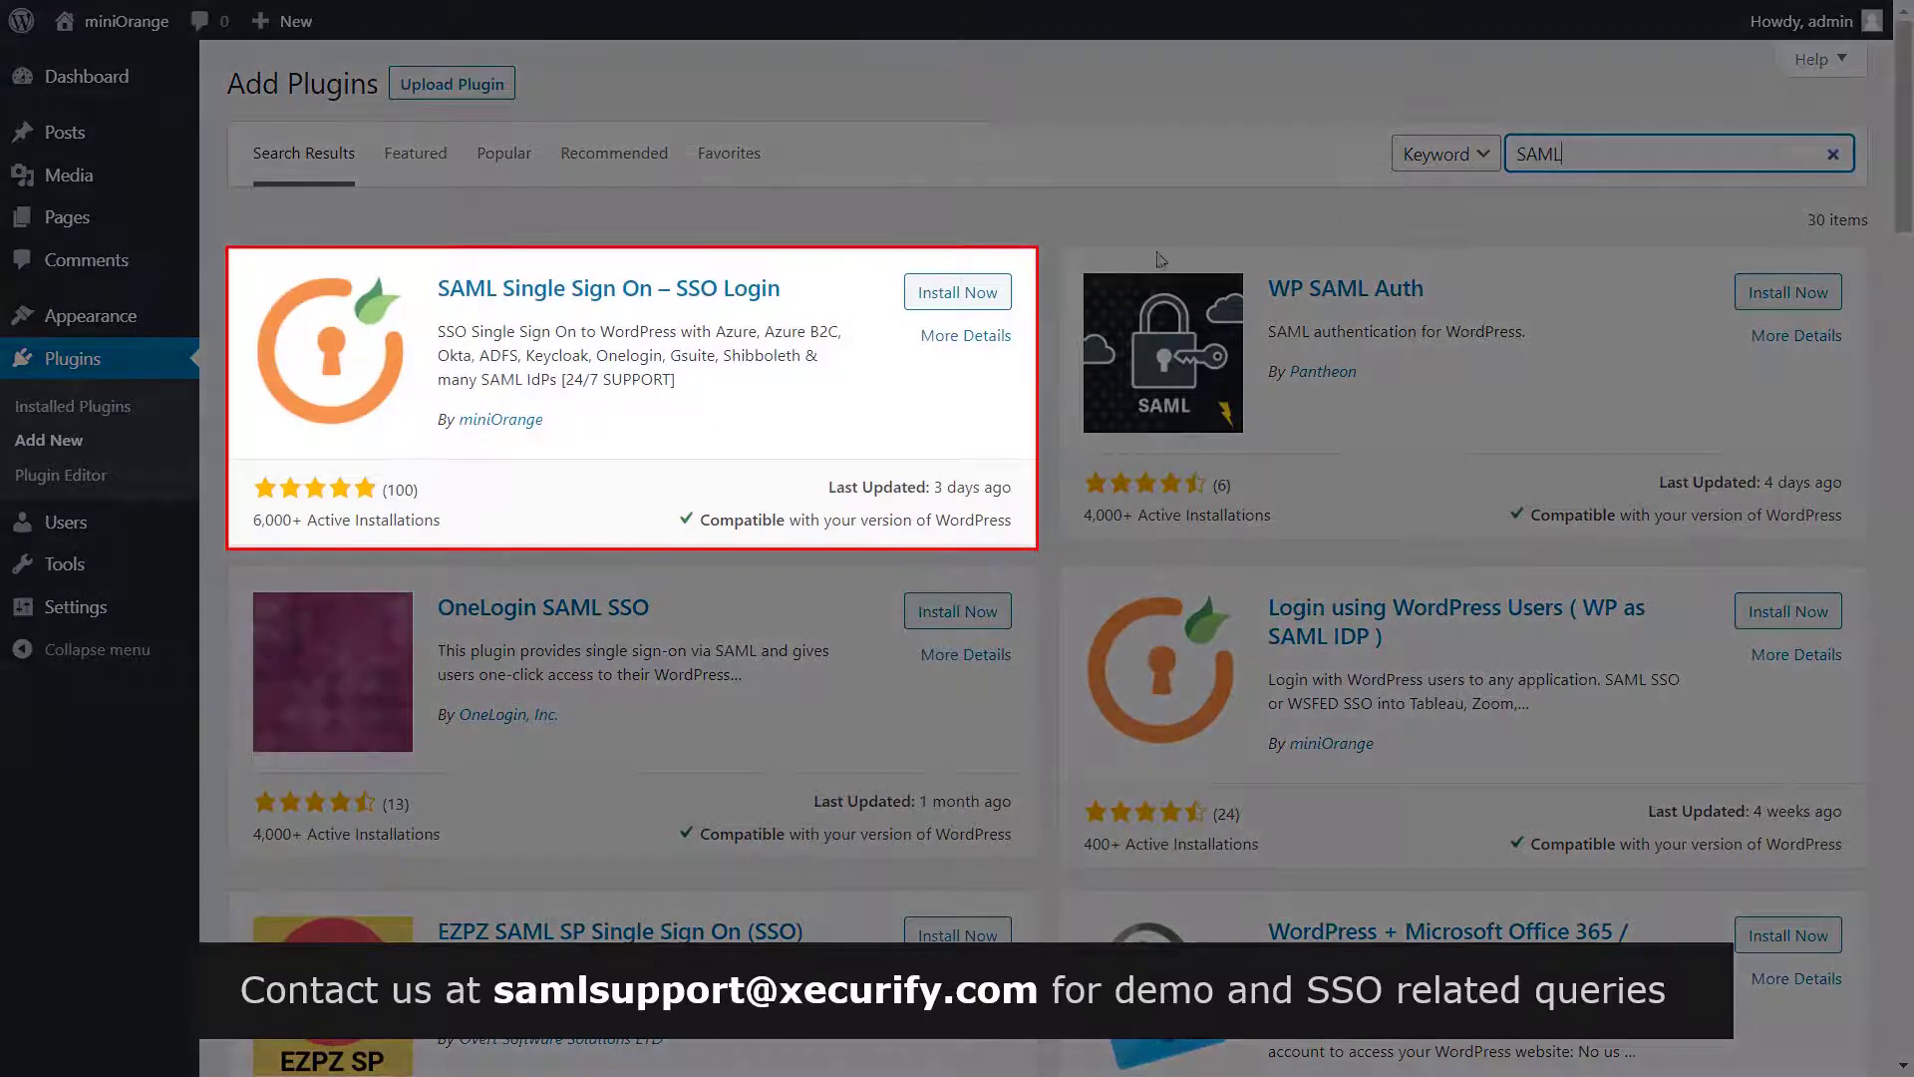
pyautogui.click(984, 292)
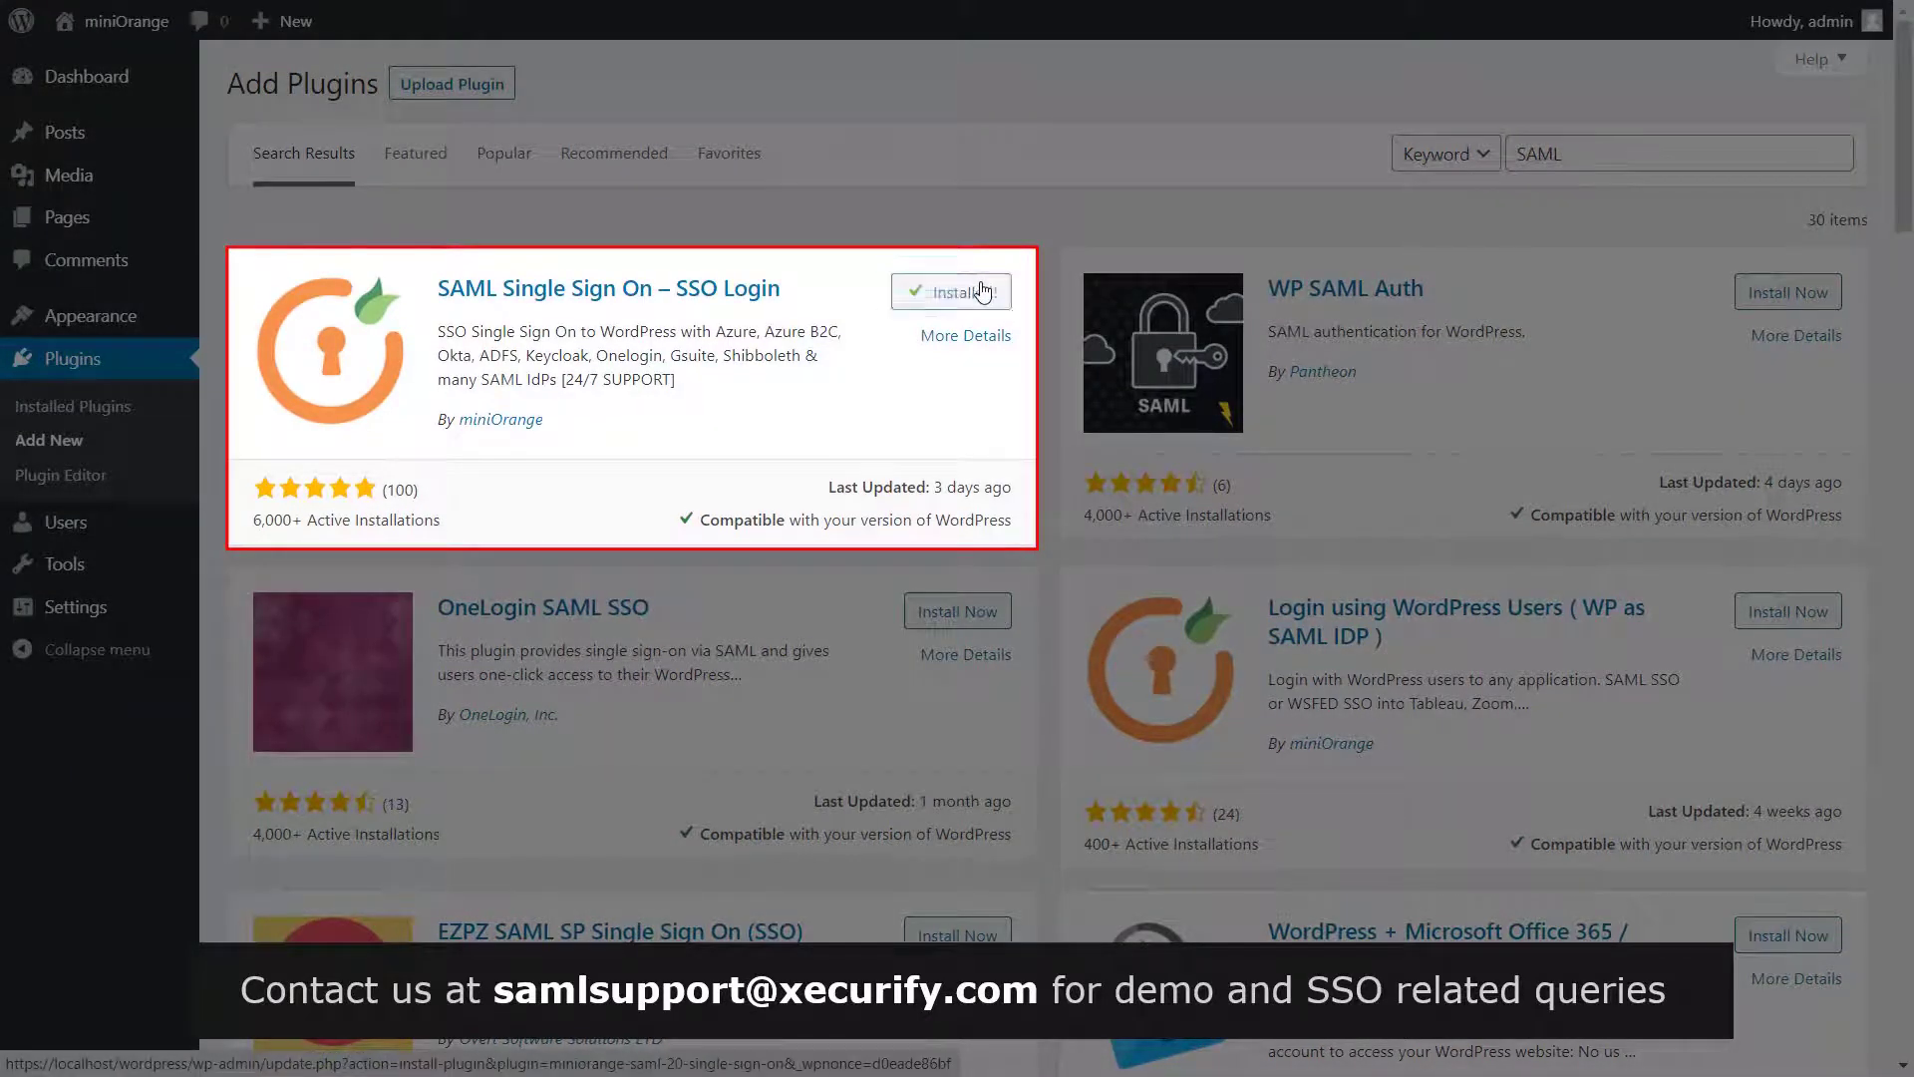
# Activate the miniOrange SAML plugin and pick PingOne as the identity provider
pyautogui.click(984, 291)
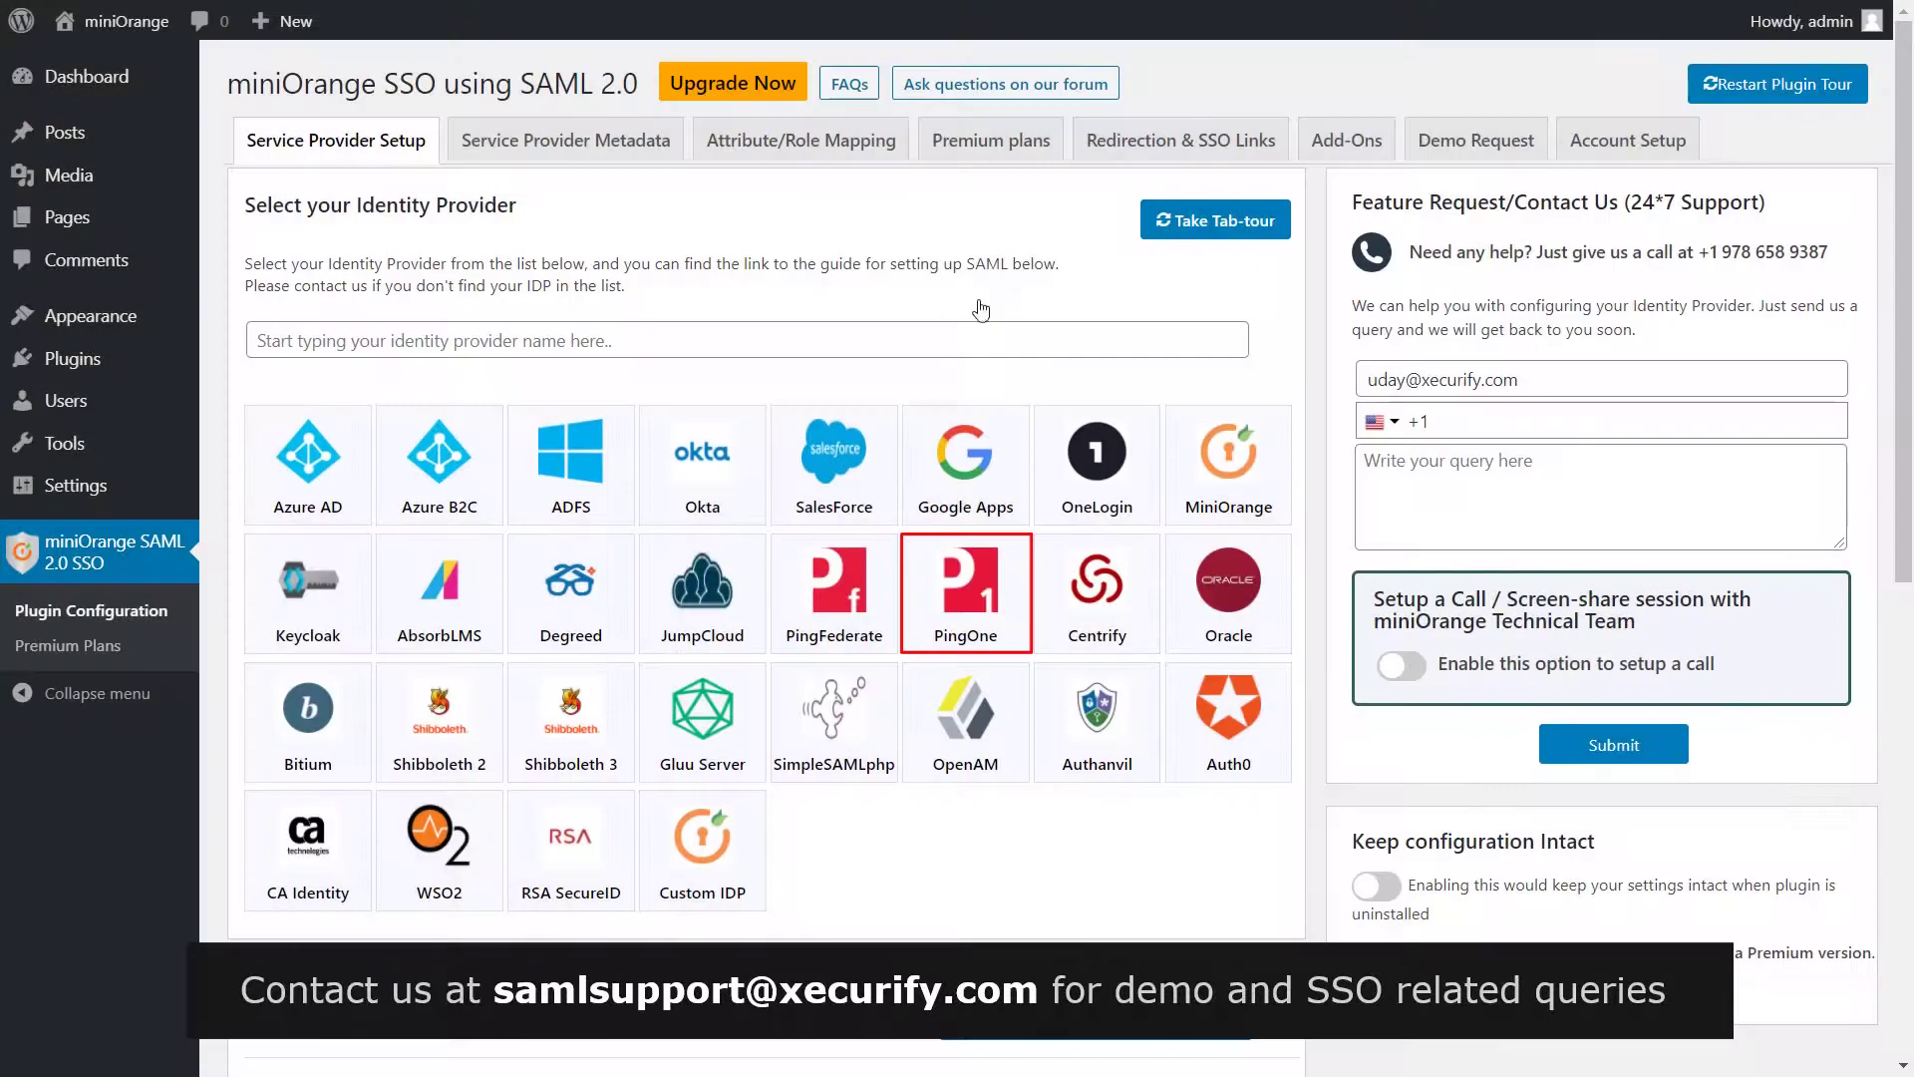
pyautogui.click(934, 595)
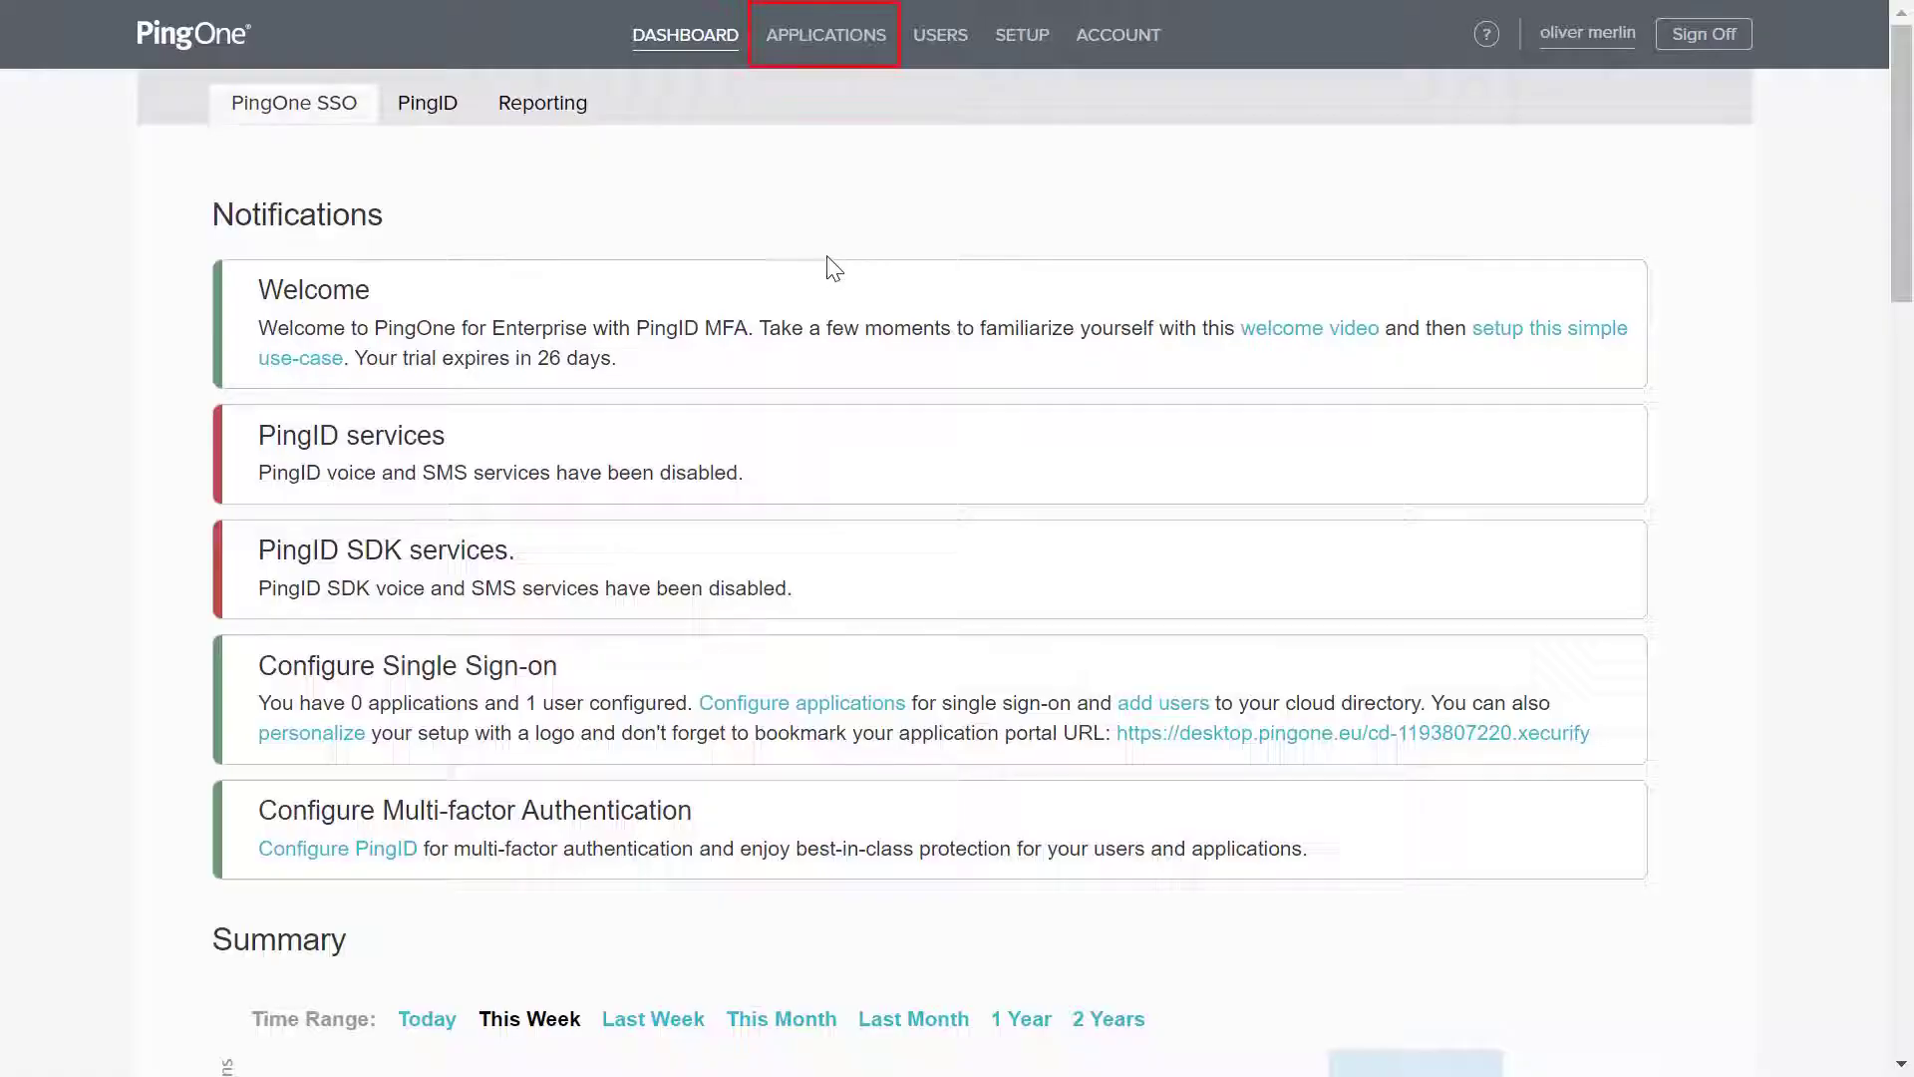
# Start a new SAML application from PingOne's My Applications page
pyautogui.click(827, 44)
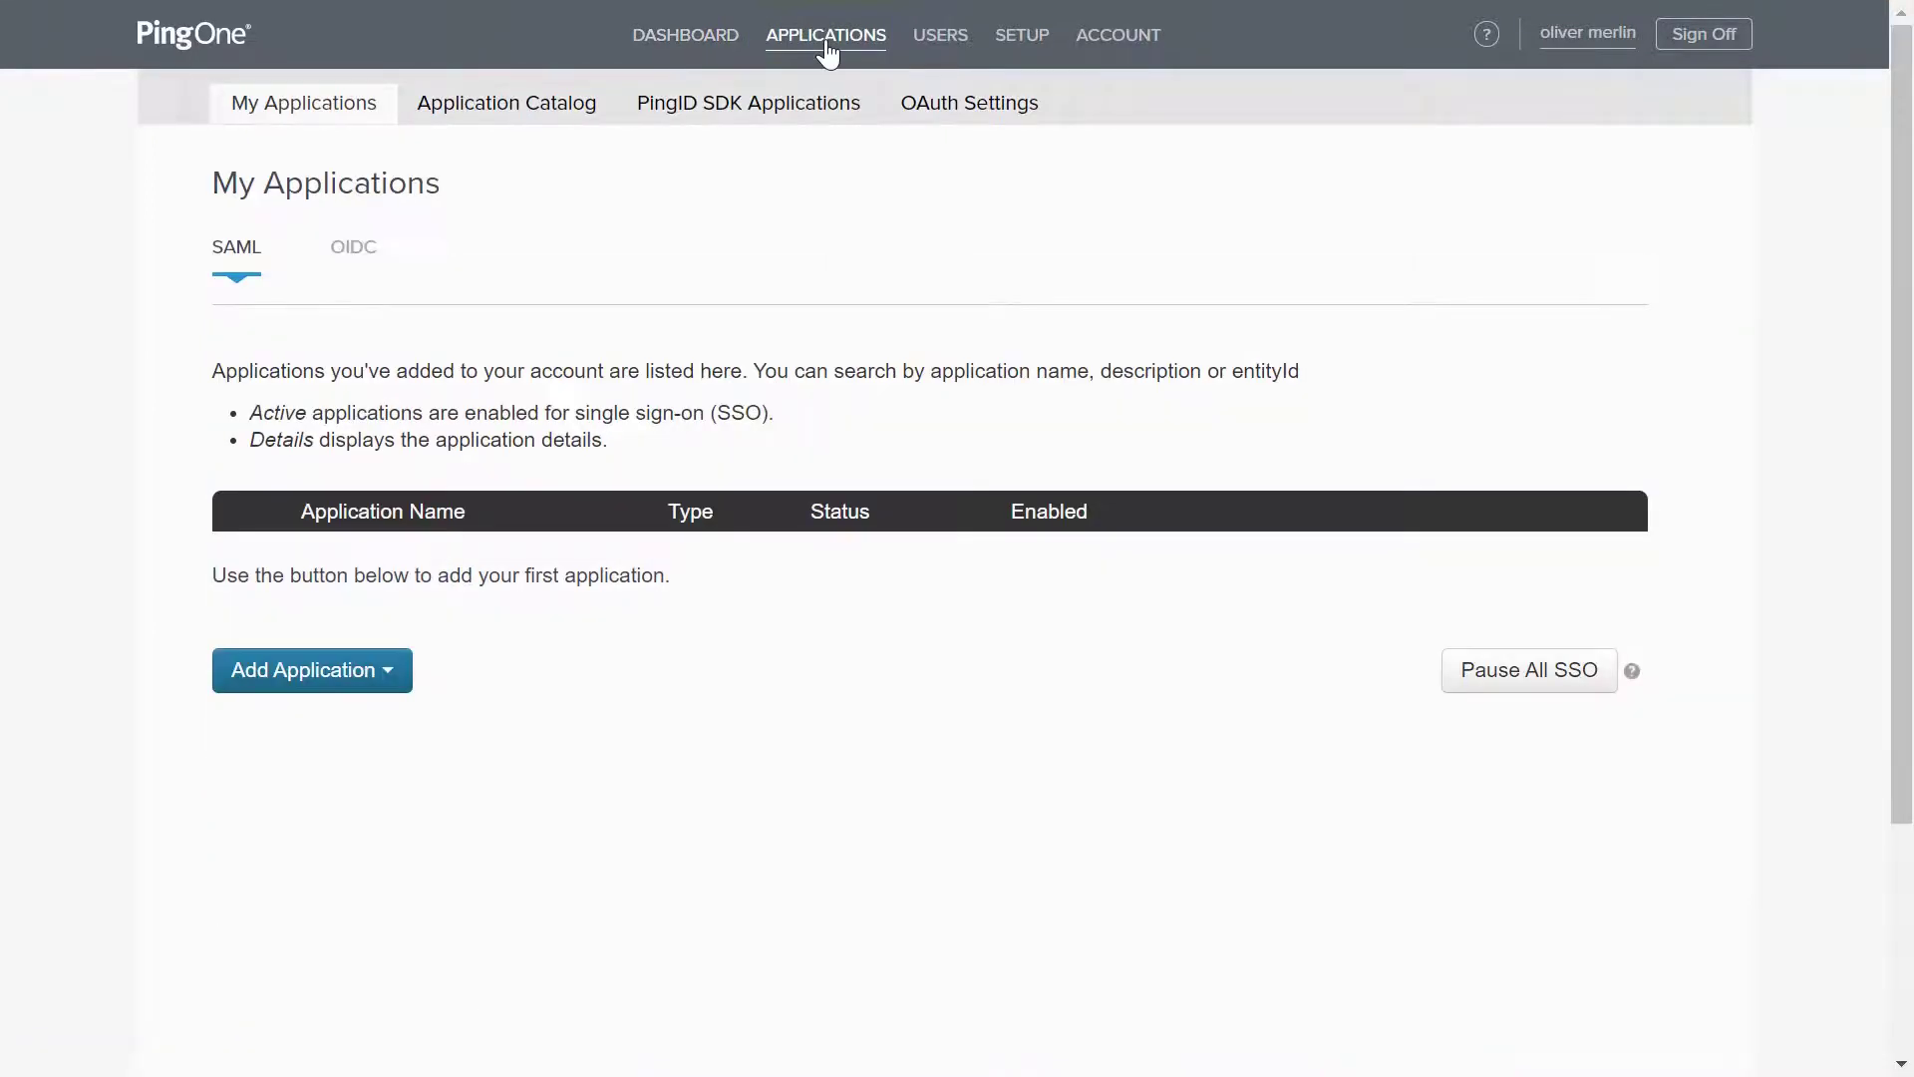
pyautogui.click(369, 674)
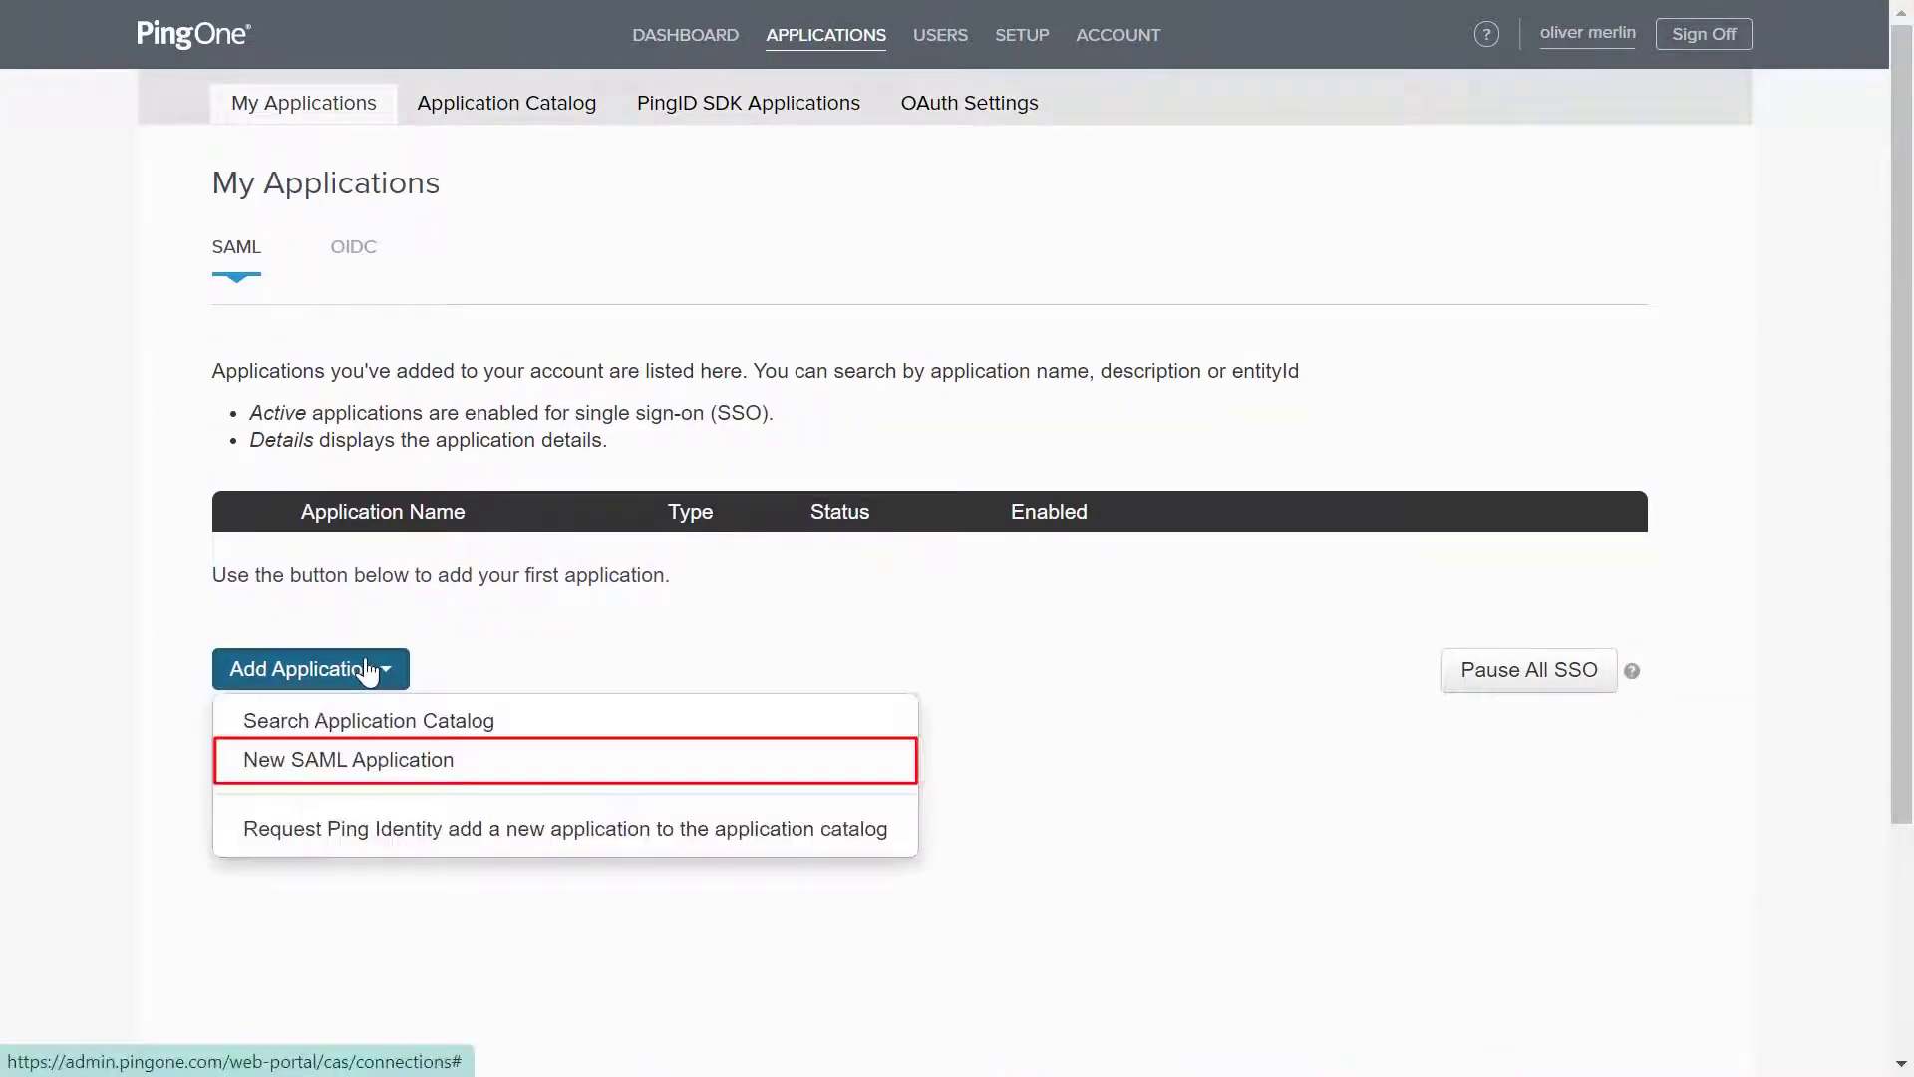
pyautogui.click(330, 760)
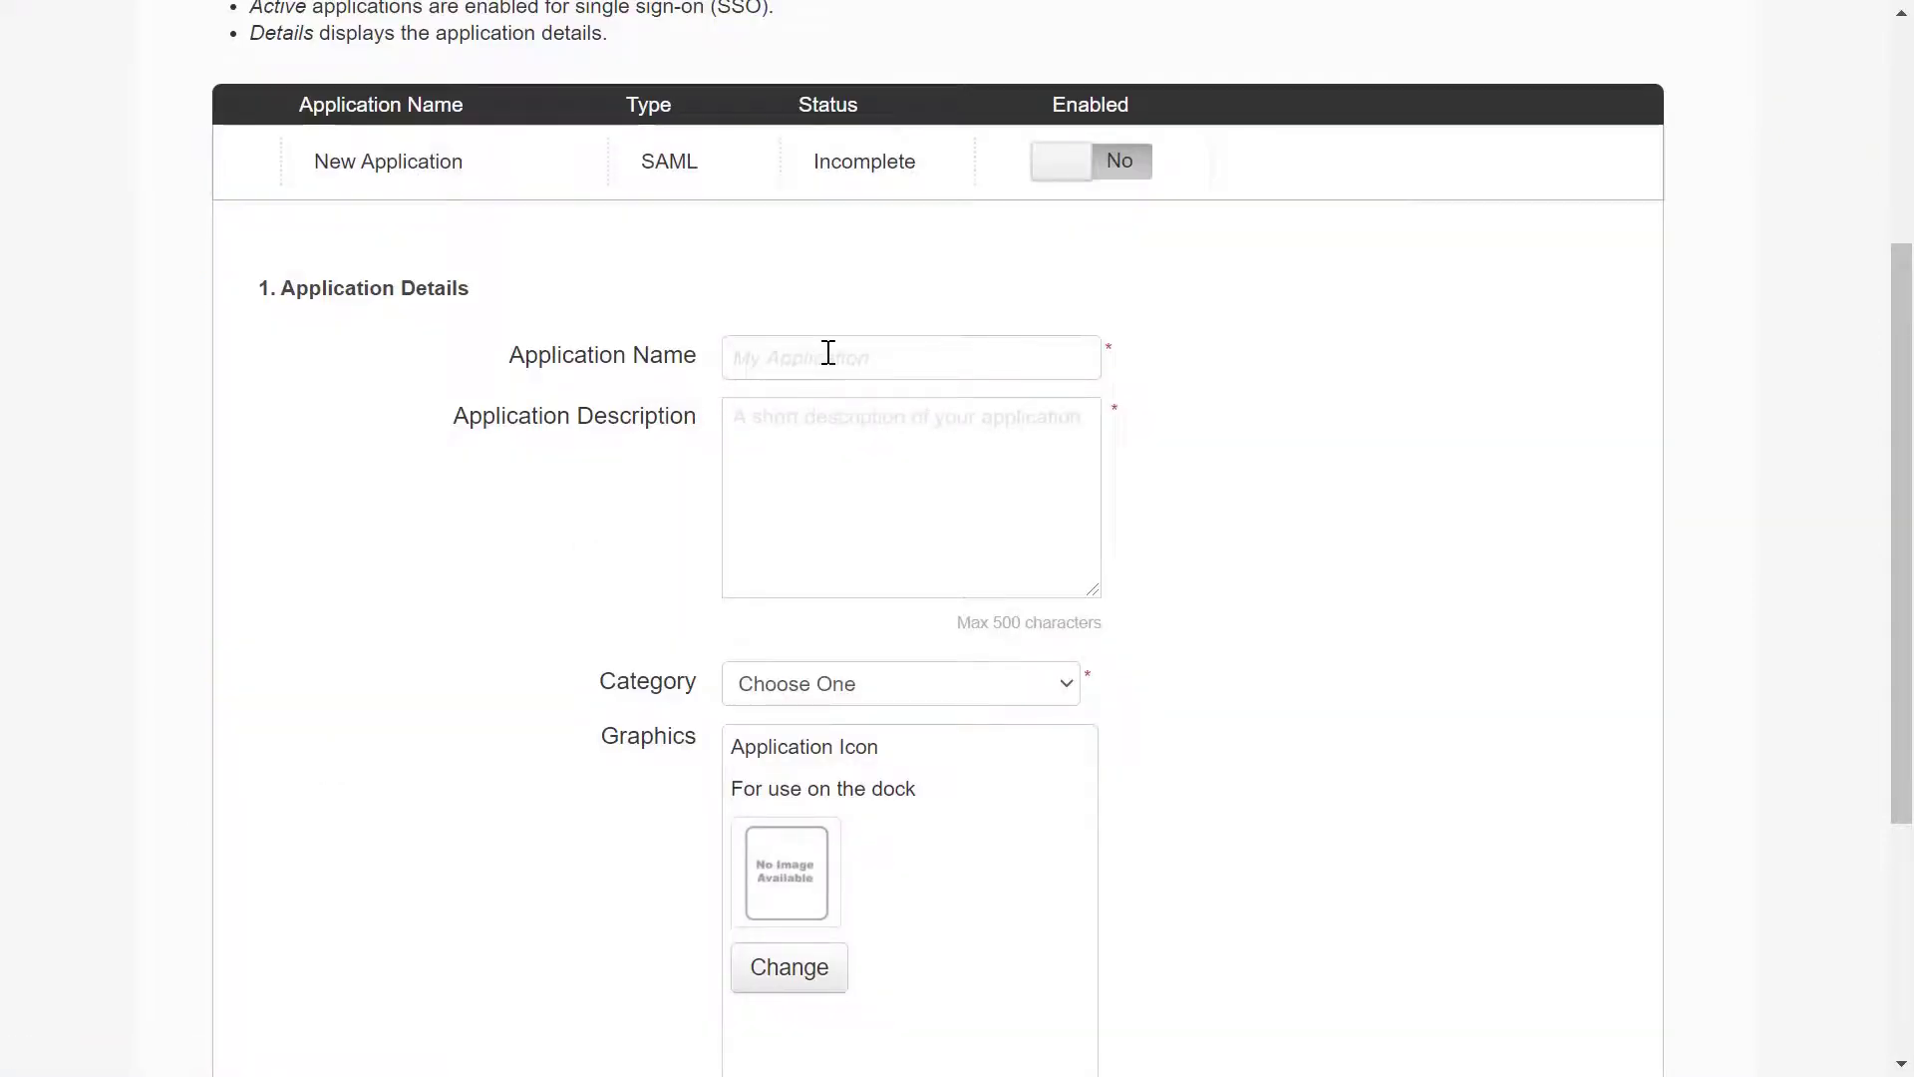
# Name the app 'WP SAML APP' with description 'Wp SAML App for SSO' and category Marketing
pyautogui.click(829, 353)
pyautogui.write('WP SAML APP')
pyautogui.click(803, 419)
pyautogui.write('Wp ')
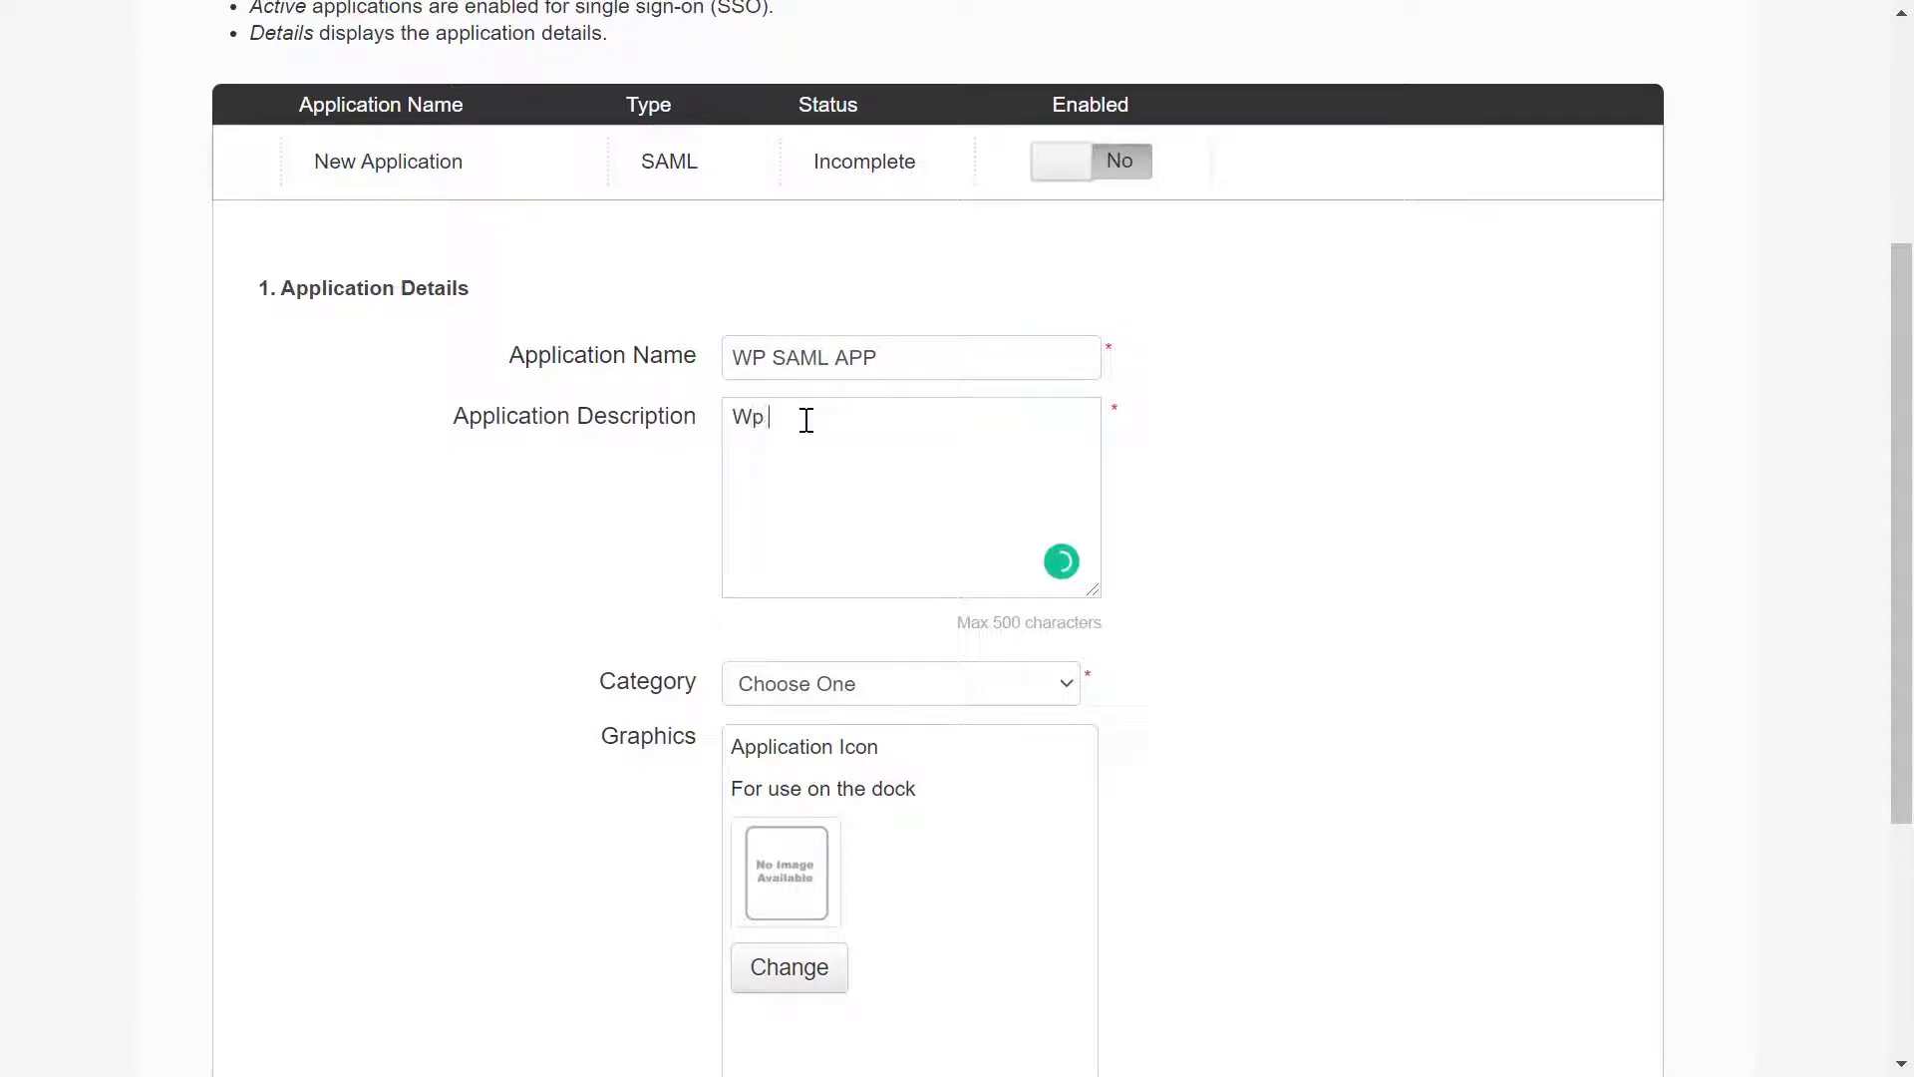
pyautogui.write('SAML App for SSO')
pyautogui.click(851, 684)
pyautogui.scroll(-3, 849, 626)
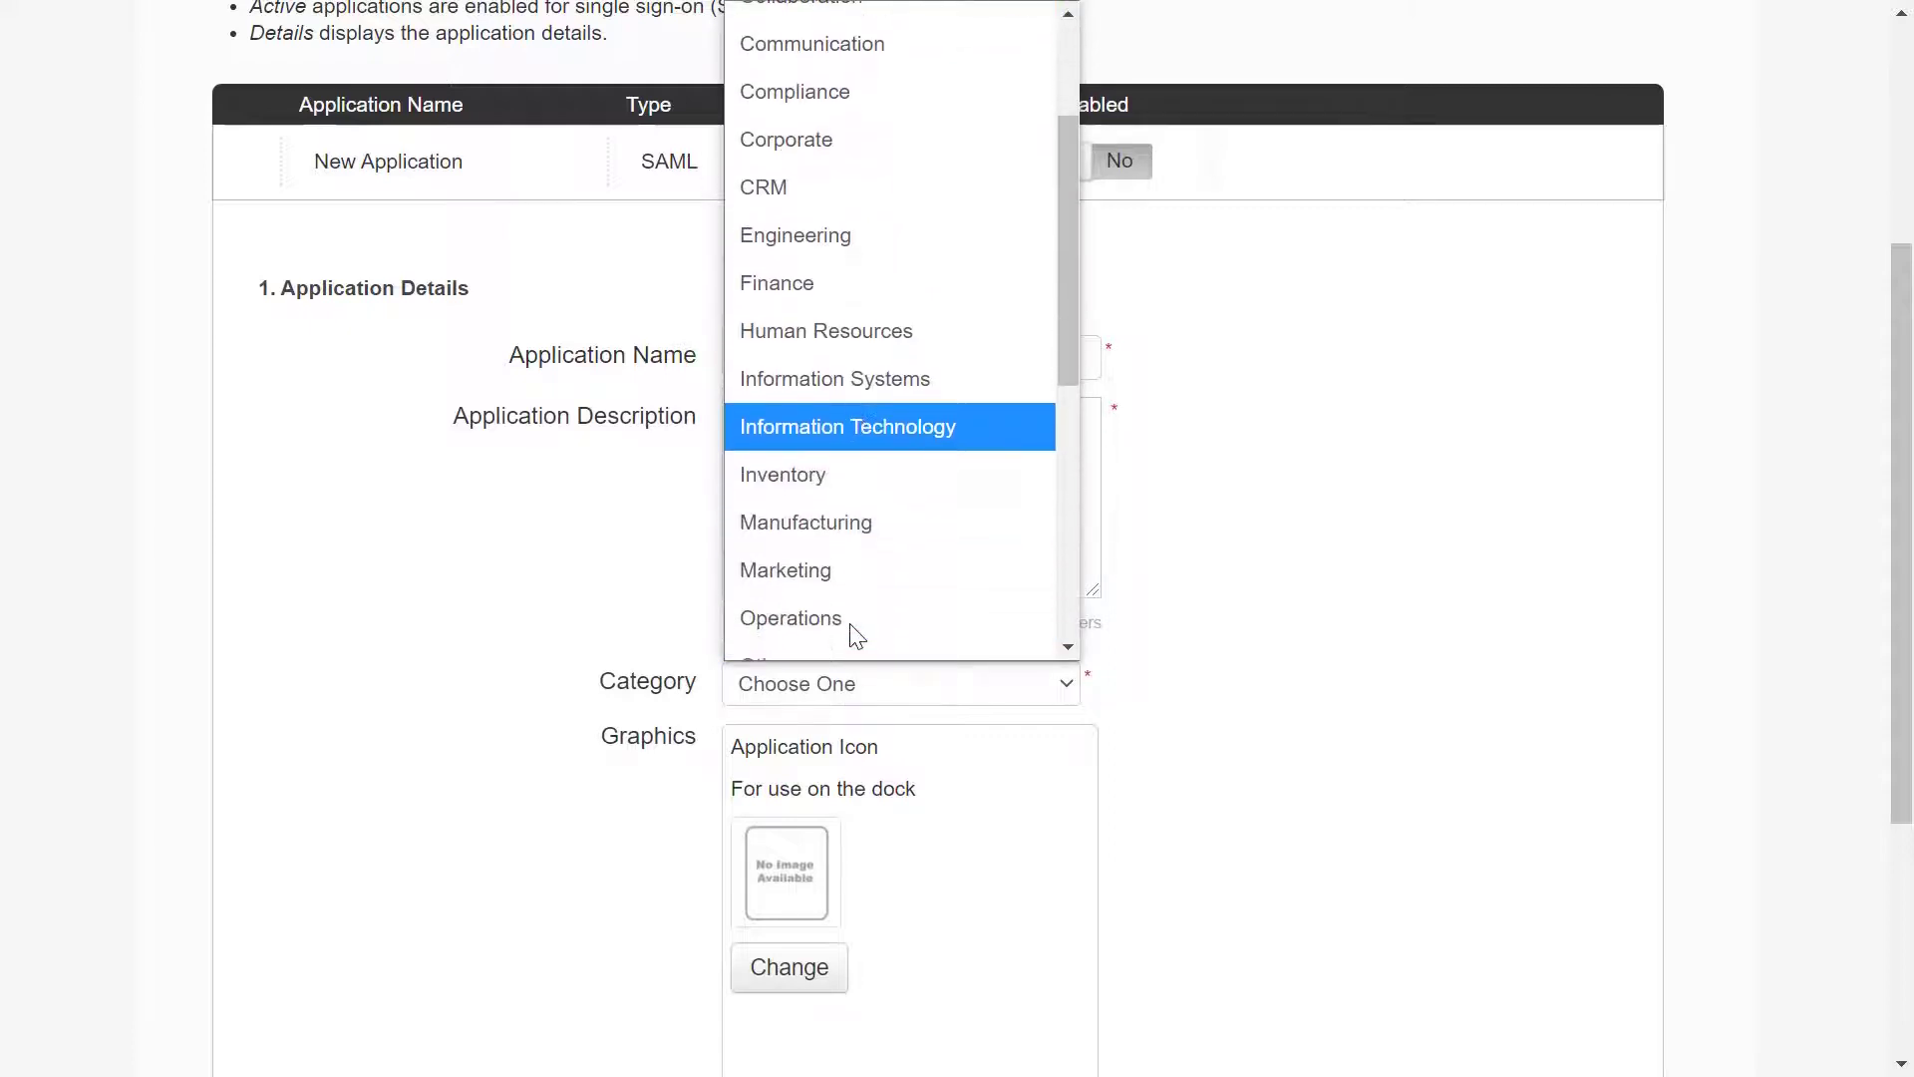
pyautogui.click(856, 586)
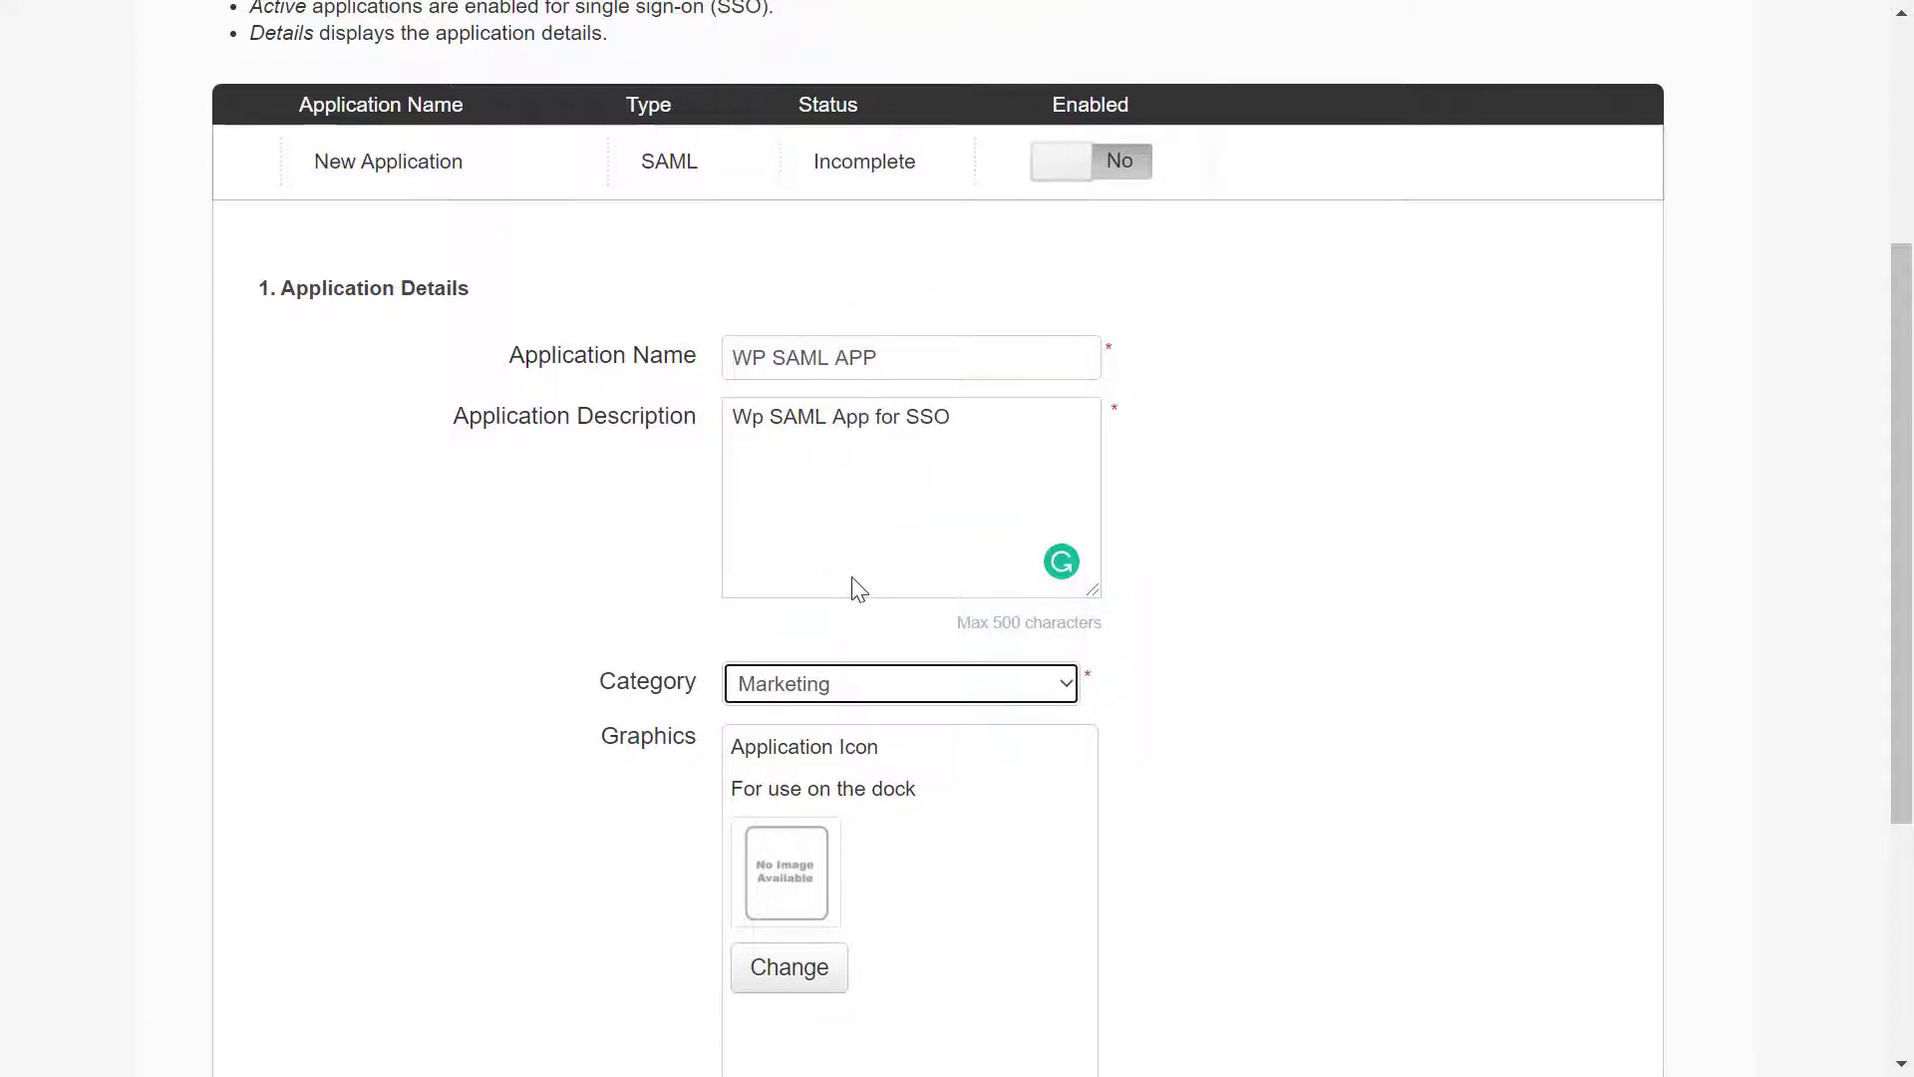
pyautogui.scroll(-4, 891, 826)
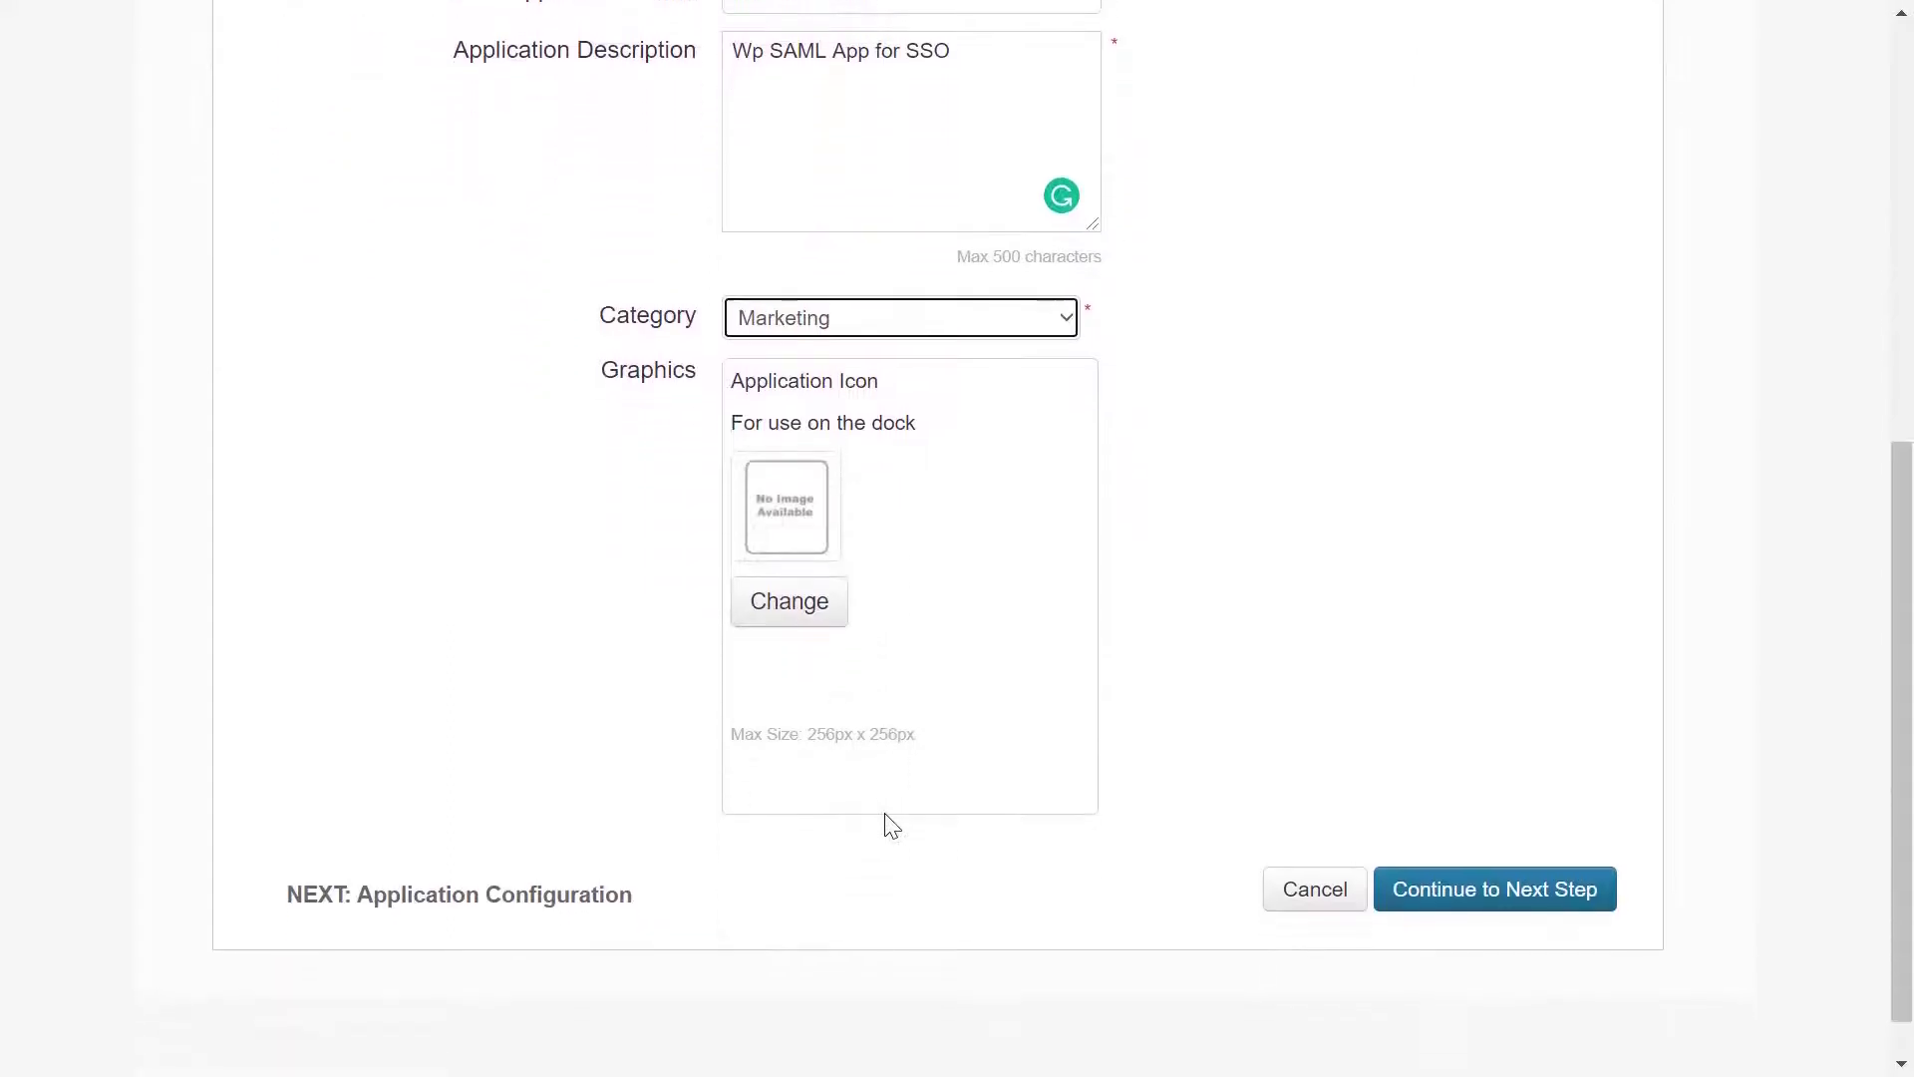
pyautogui.click(1431, 894)
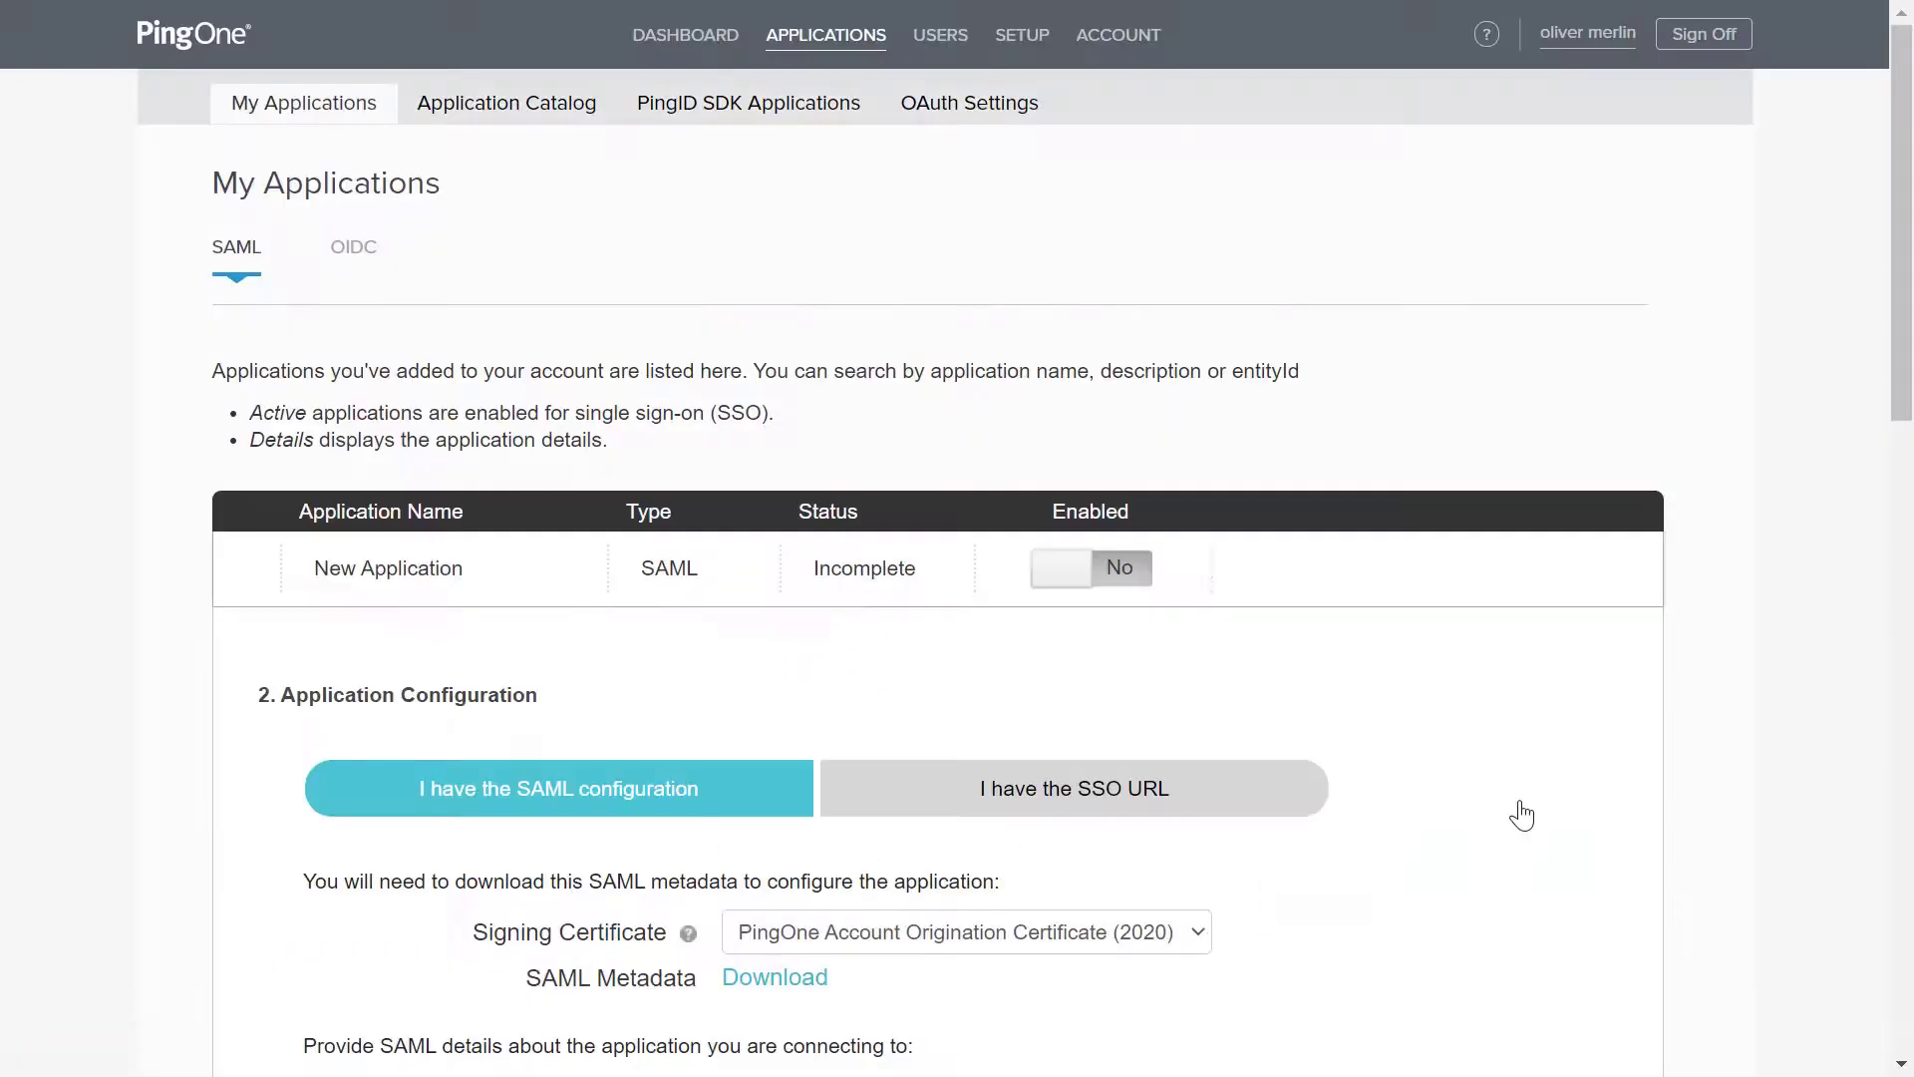
# Download the plugin's service provider metadata and upload Metadata.xml to the PingOne SAML configuration
pyautogui.scroll(-3, 1522, 815)
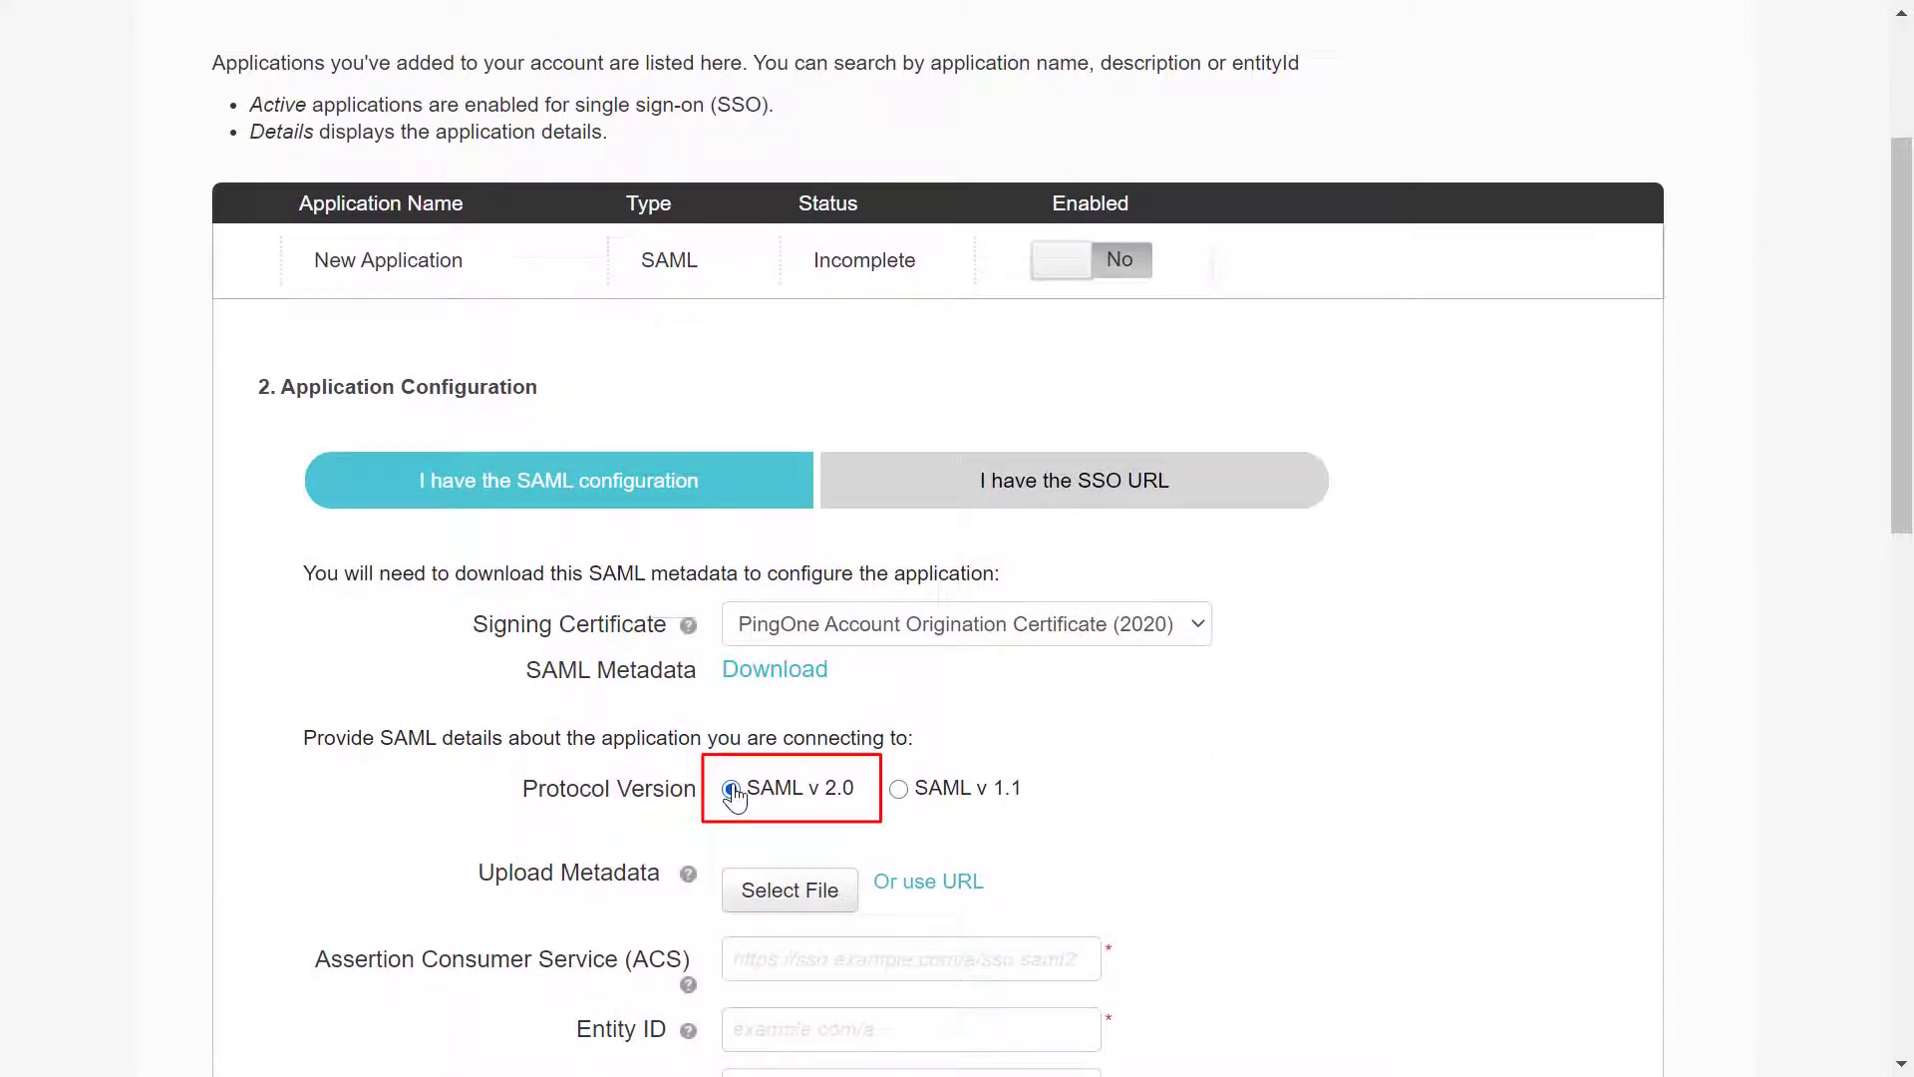
pyautogui.scroll(-1, 735, 798)
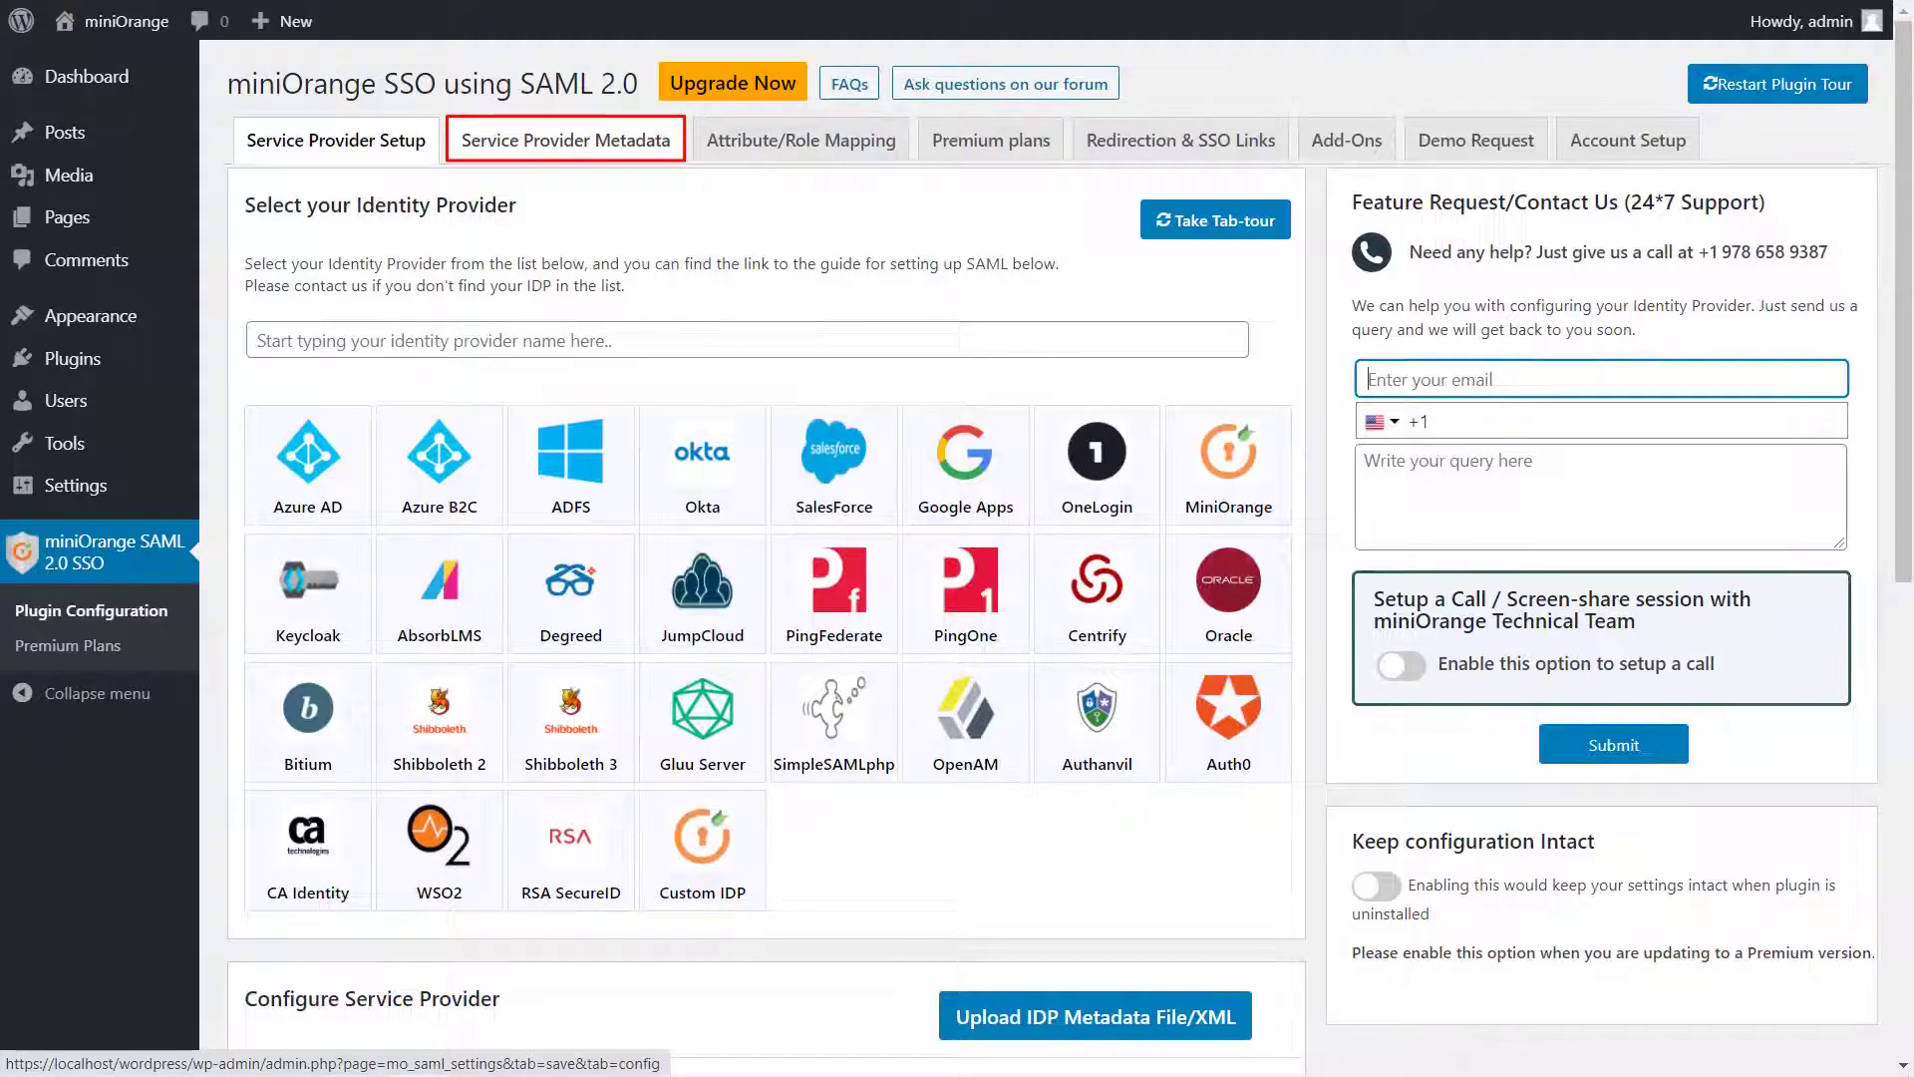
pyautogui.click(591, 148)
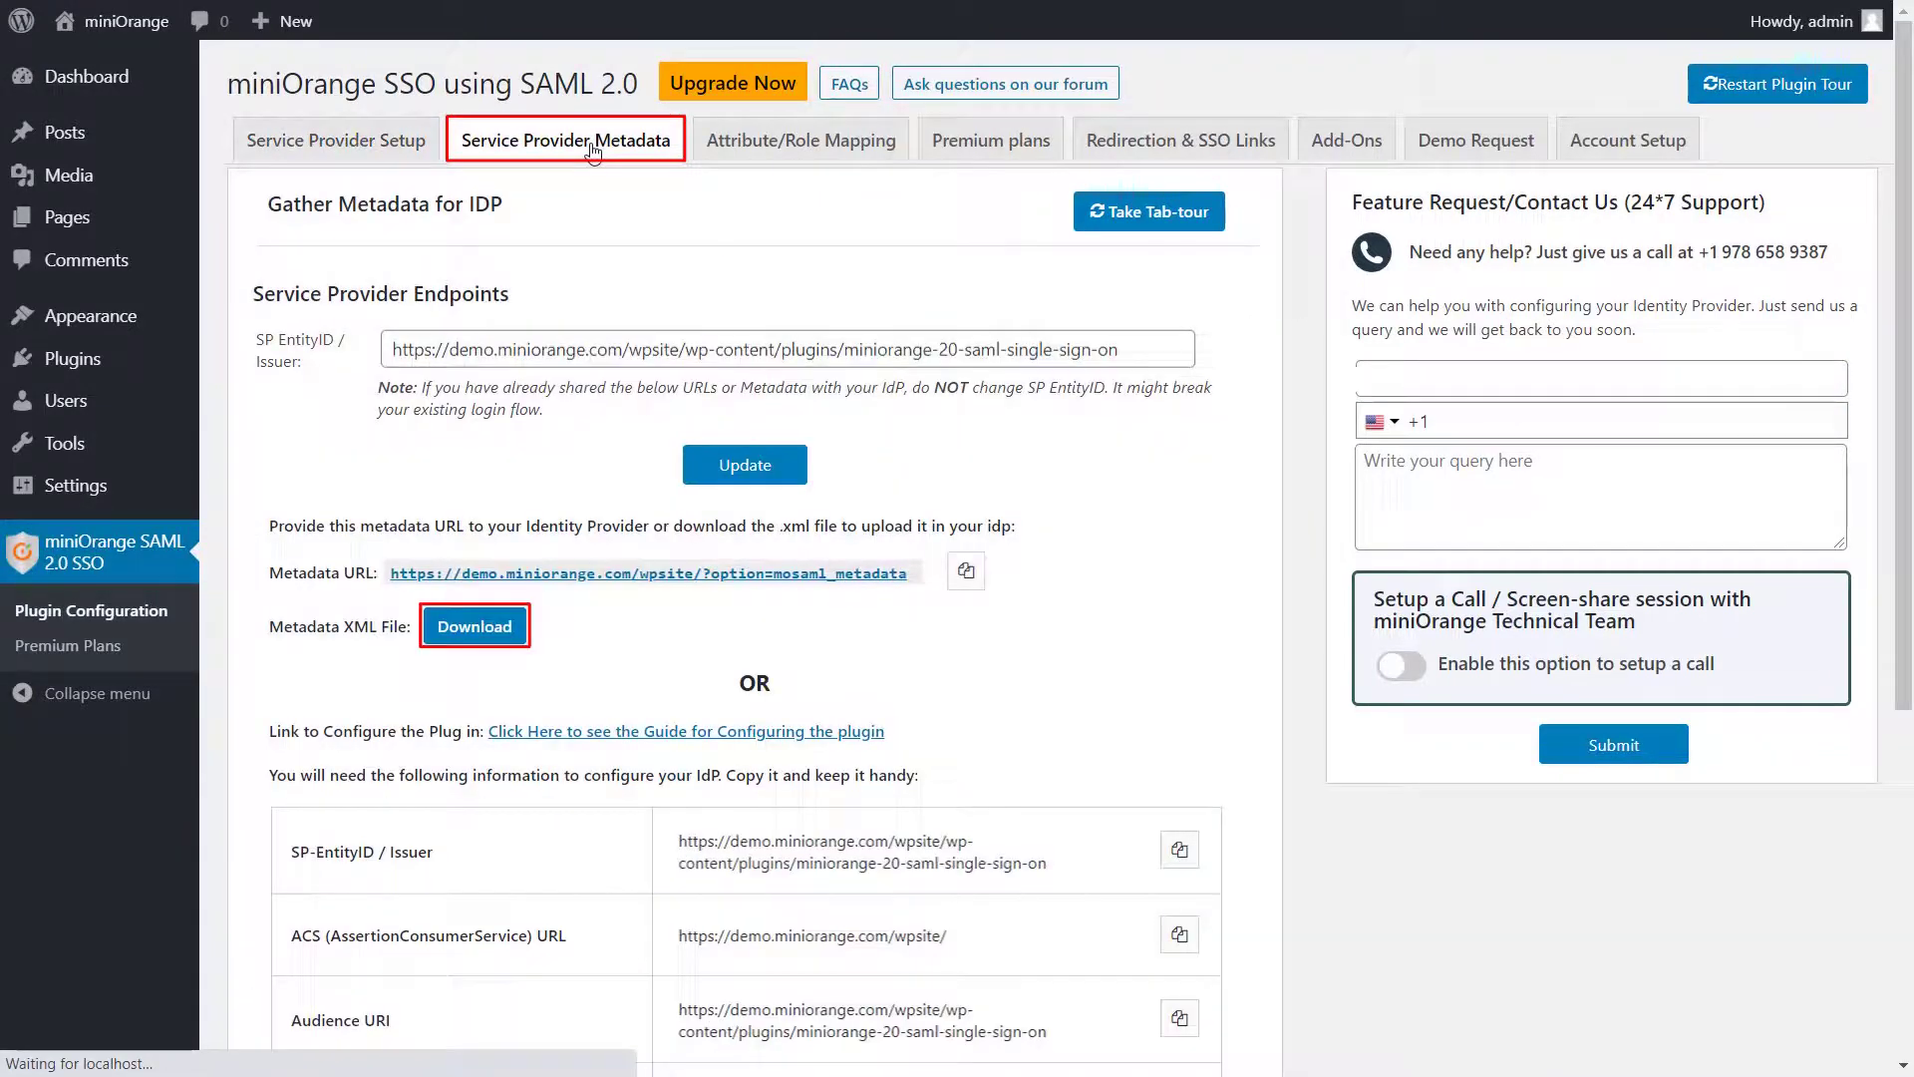
pyautogui.click(483, 628)
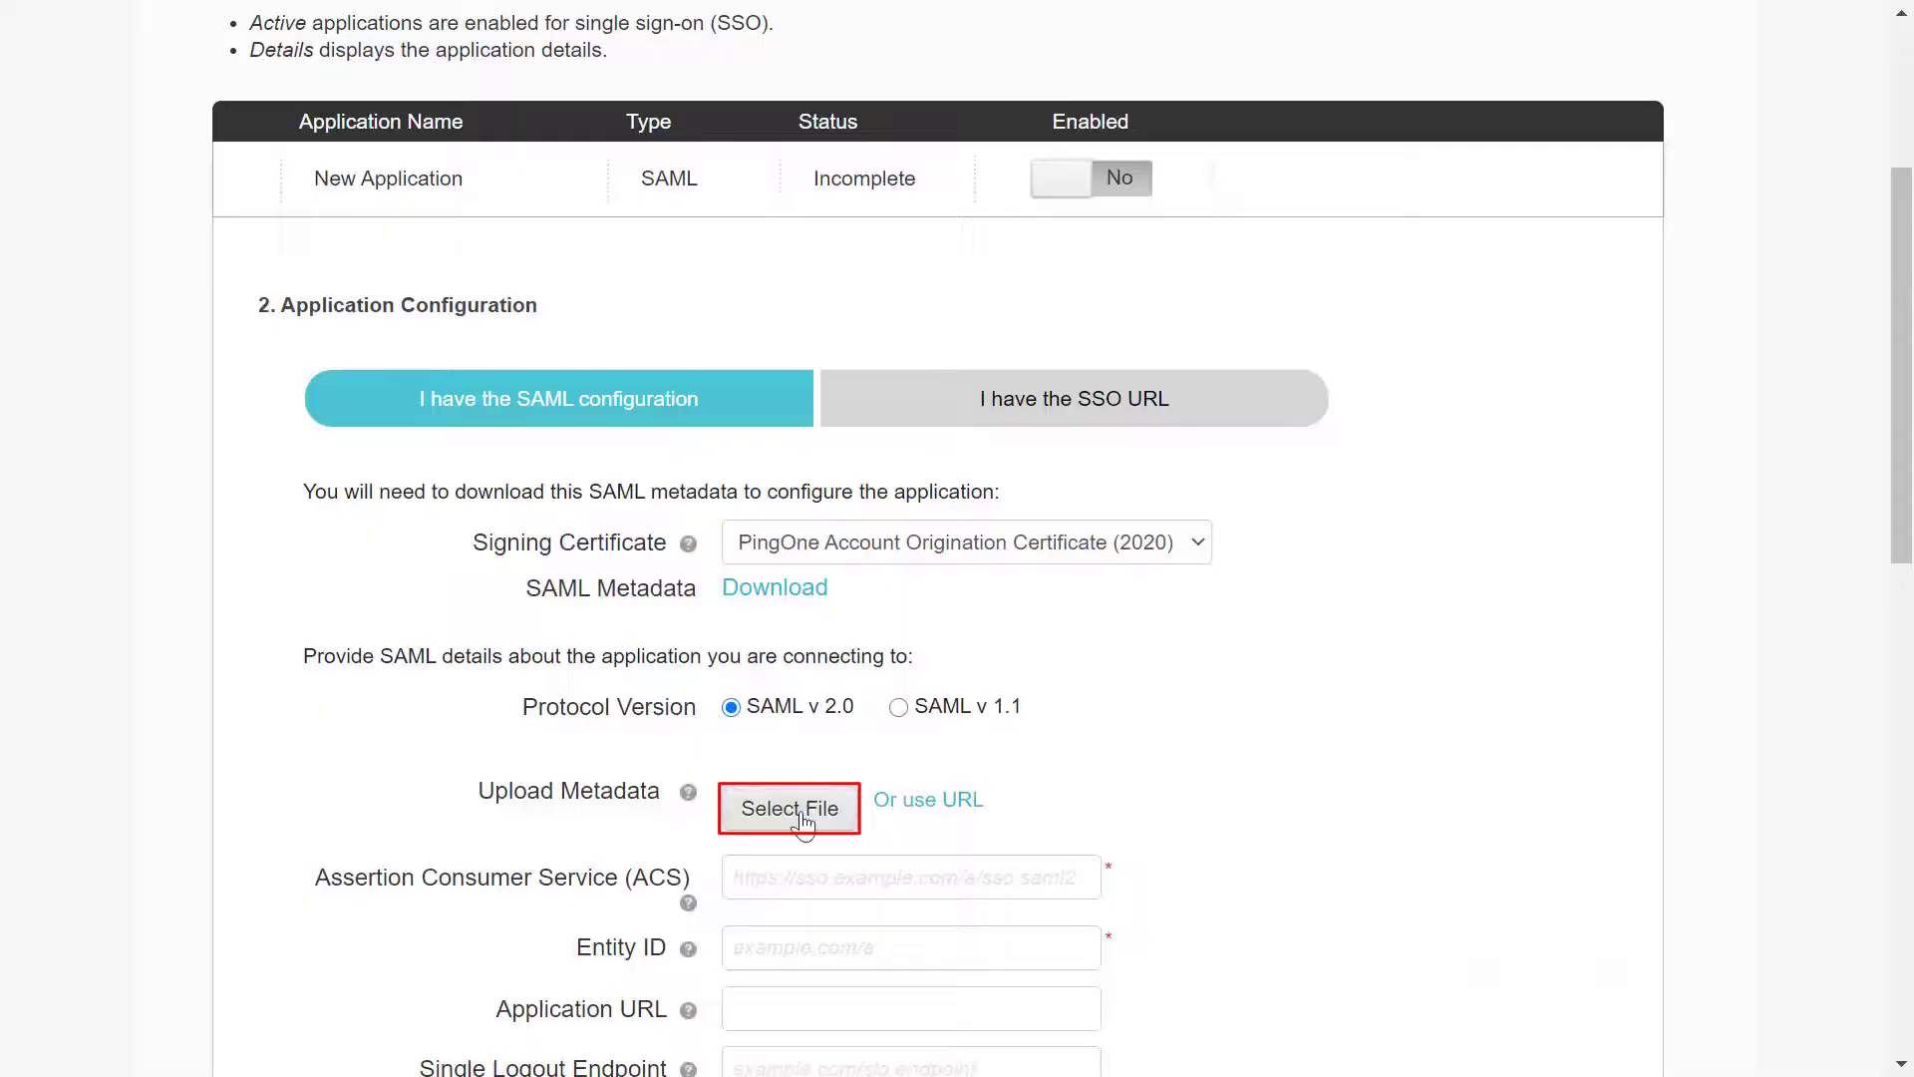
pyautogui.click(804, 824)
pyautogui.click(373, 265)
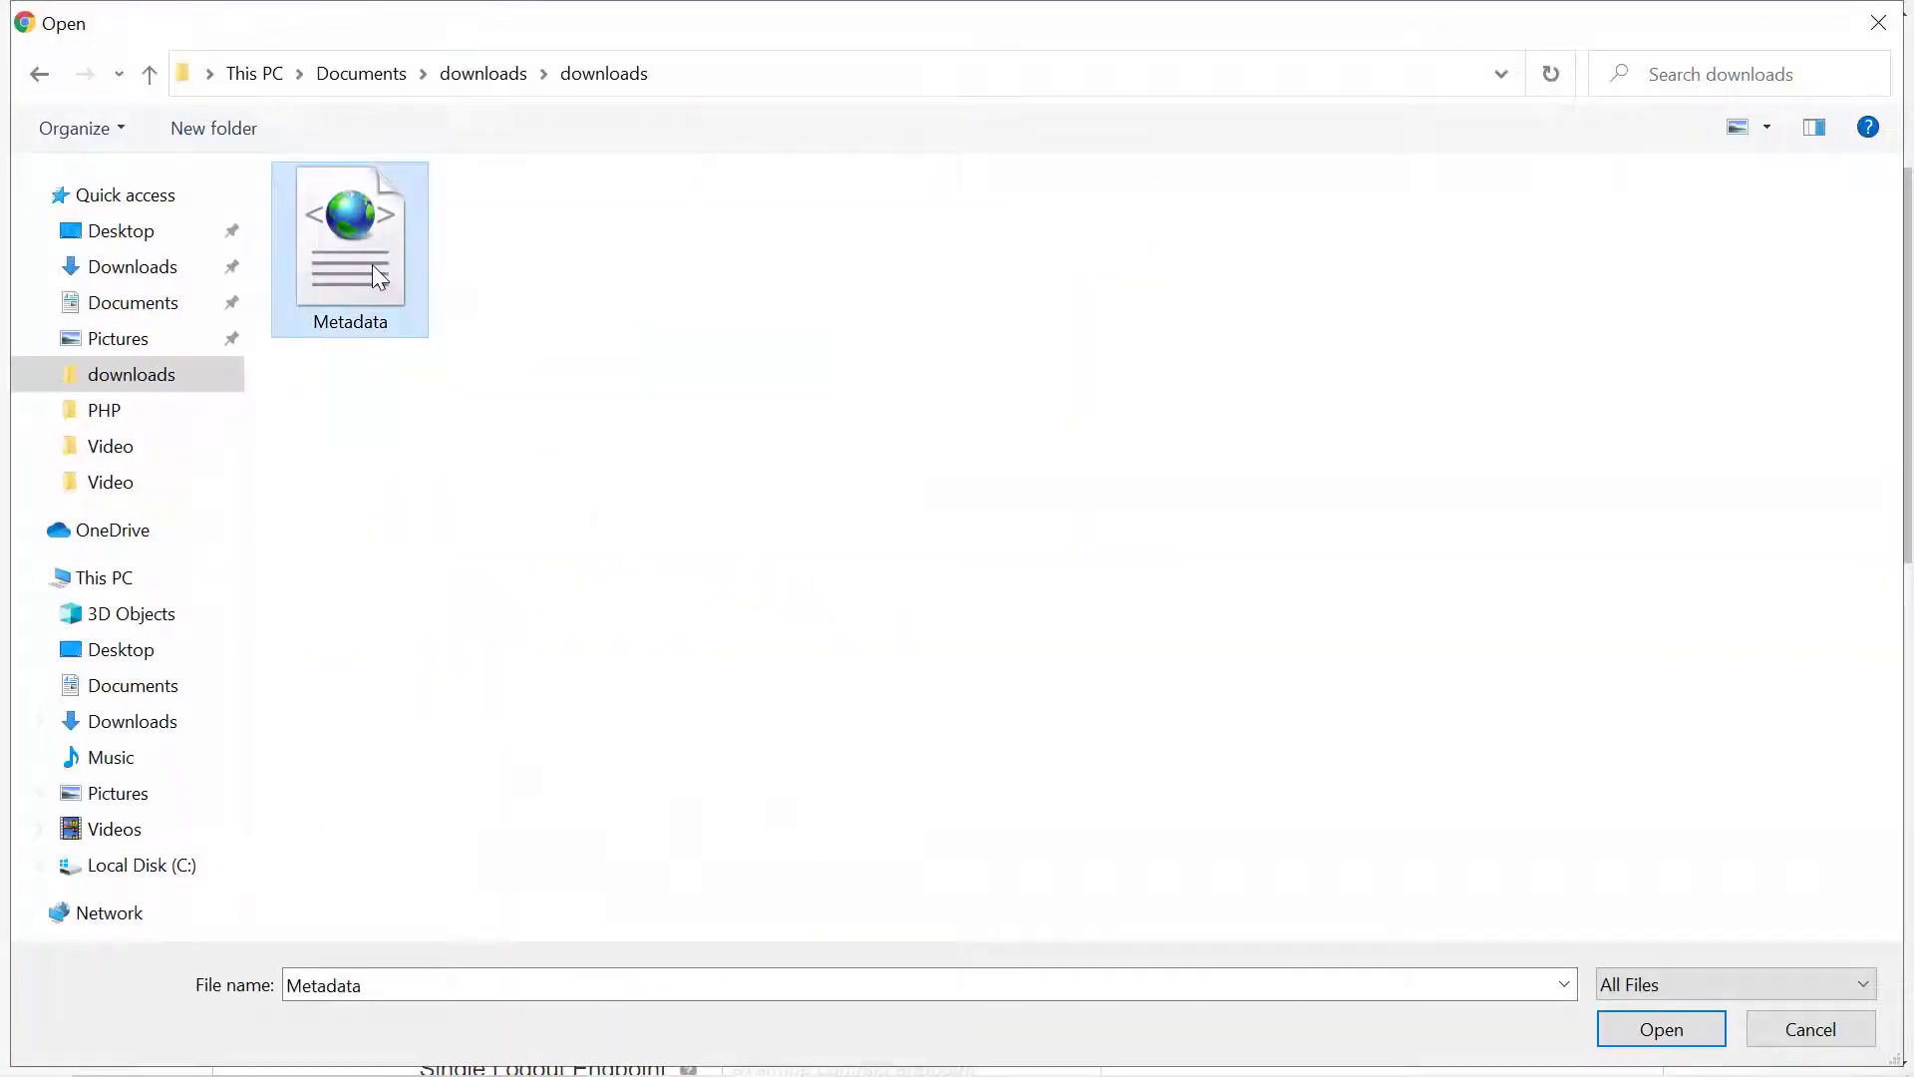
pyautogui.click(1661, 1029)
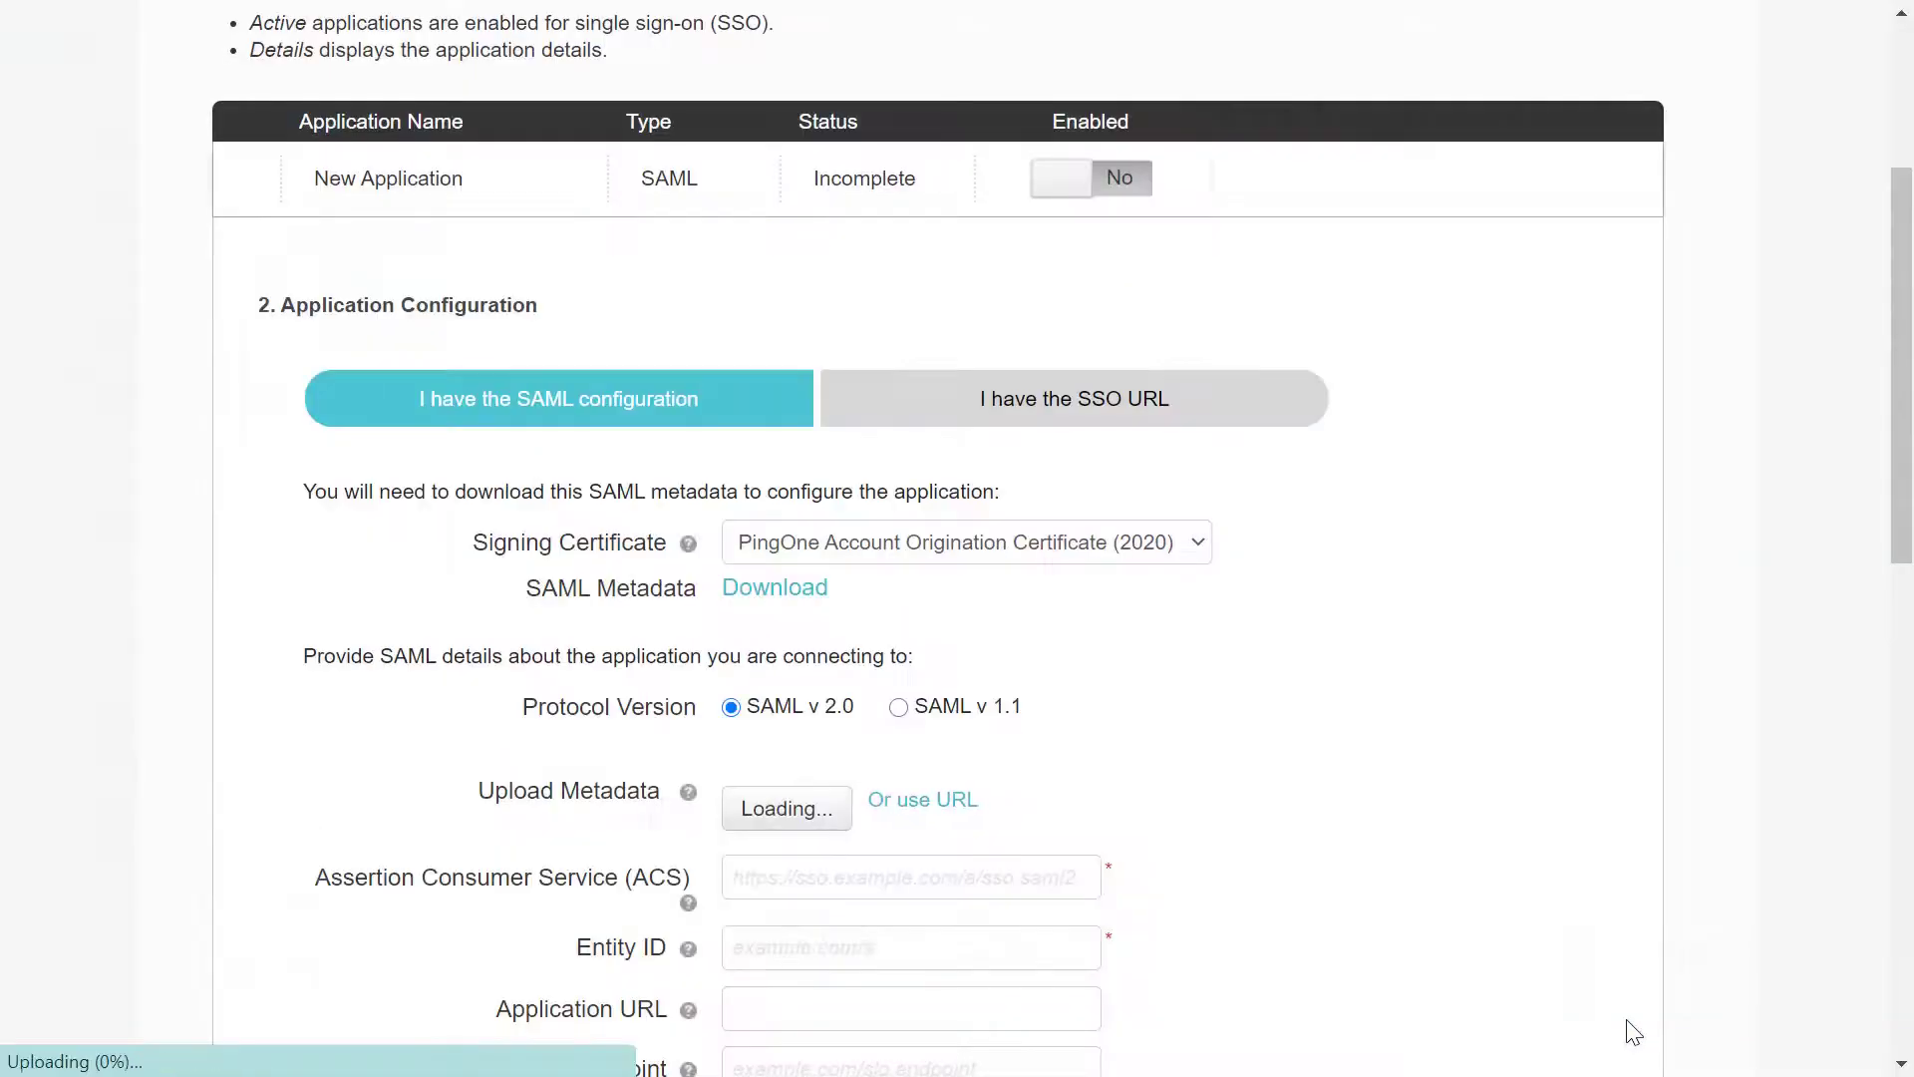
# Set the single logout binding to Redirect and continue to SSO attribute mapping
pyautogui.scroll(-5, 1371, 741)
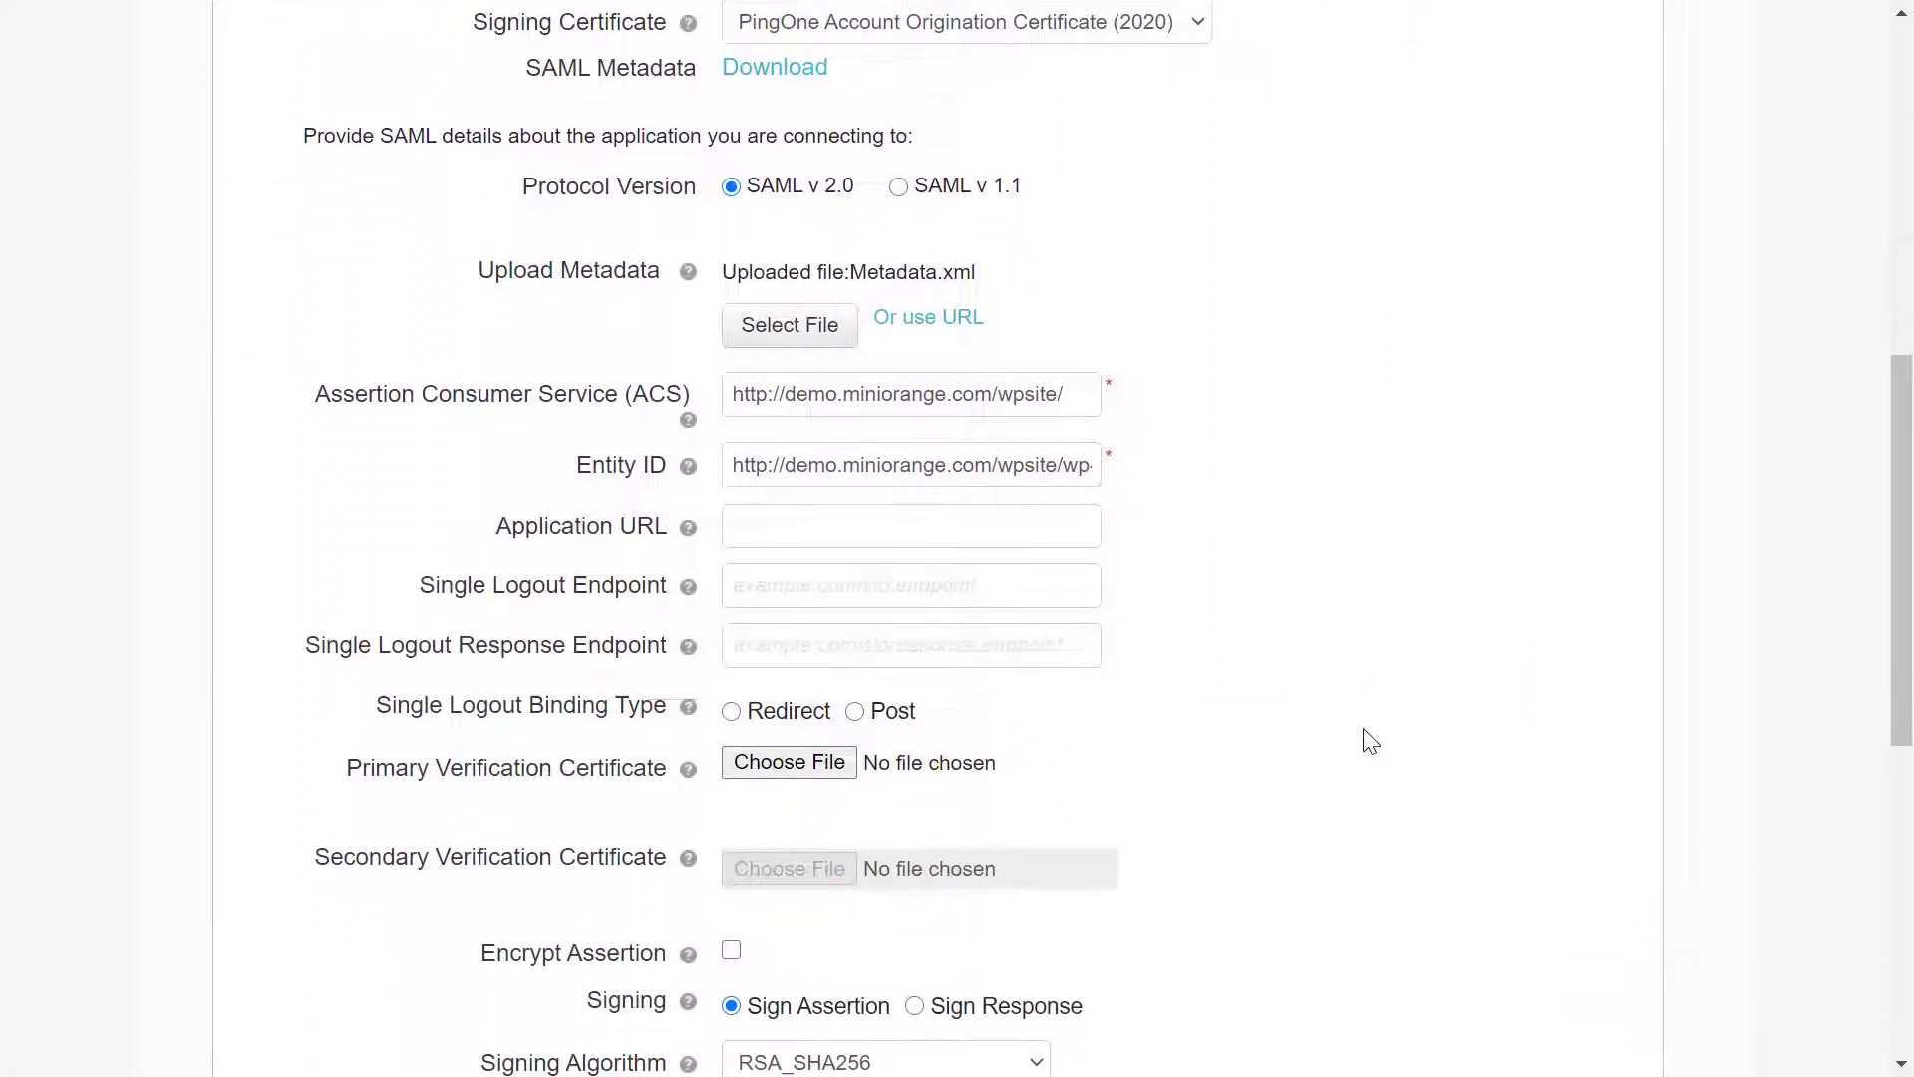
pyautogui.click(730, 698)
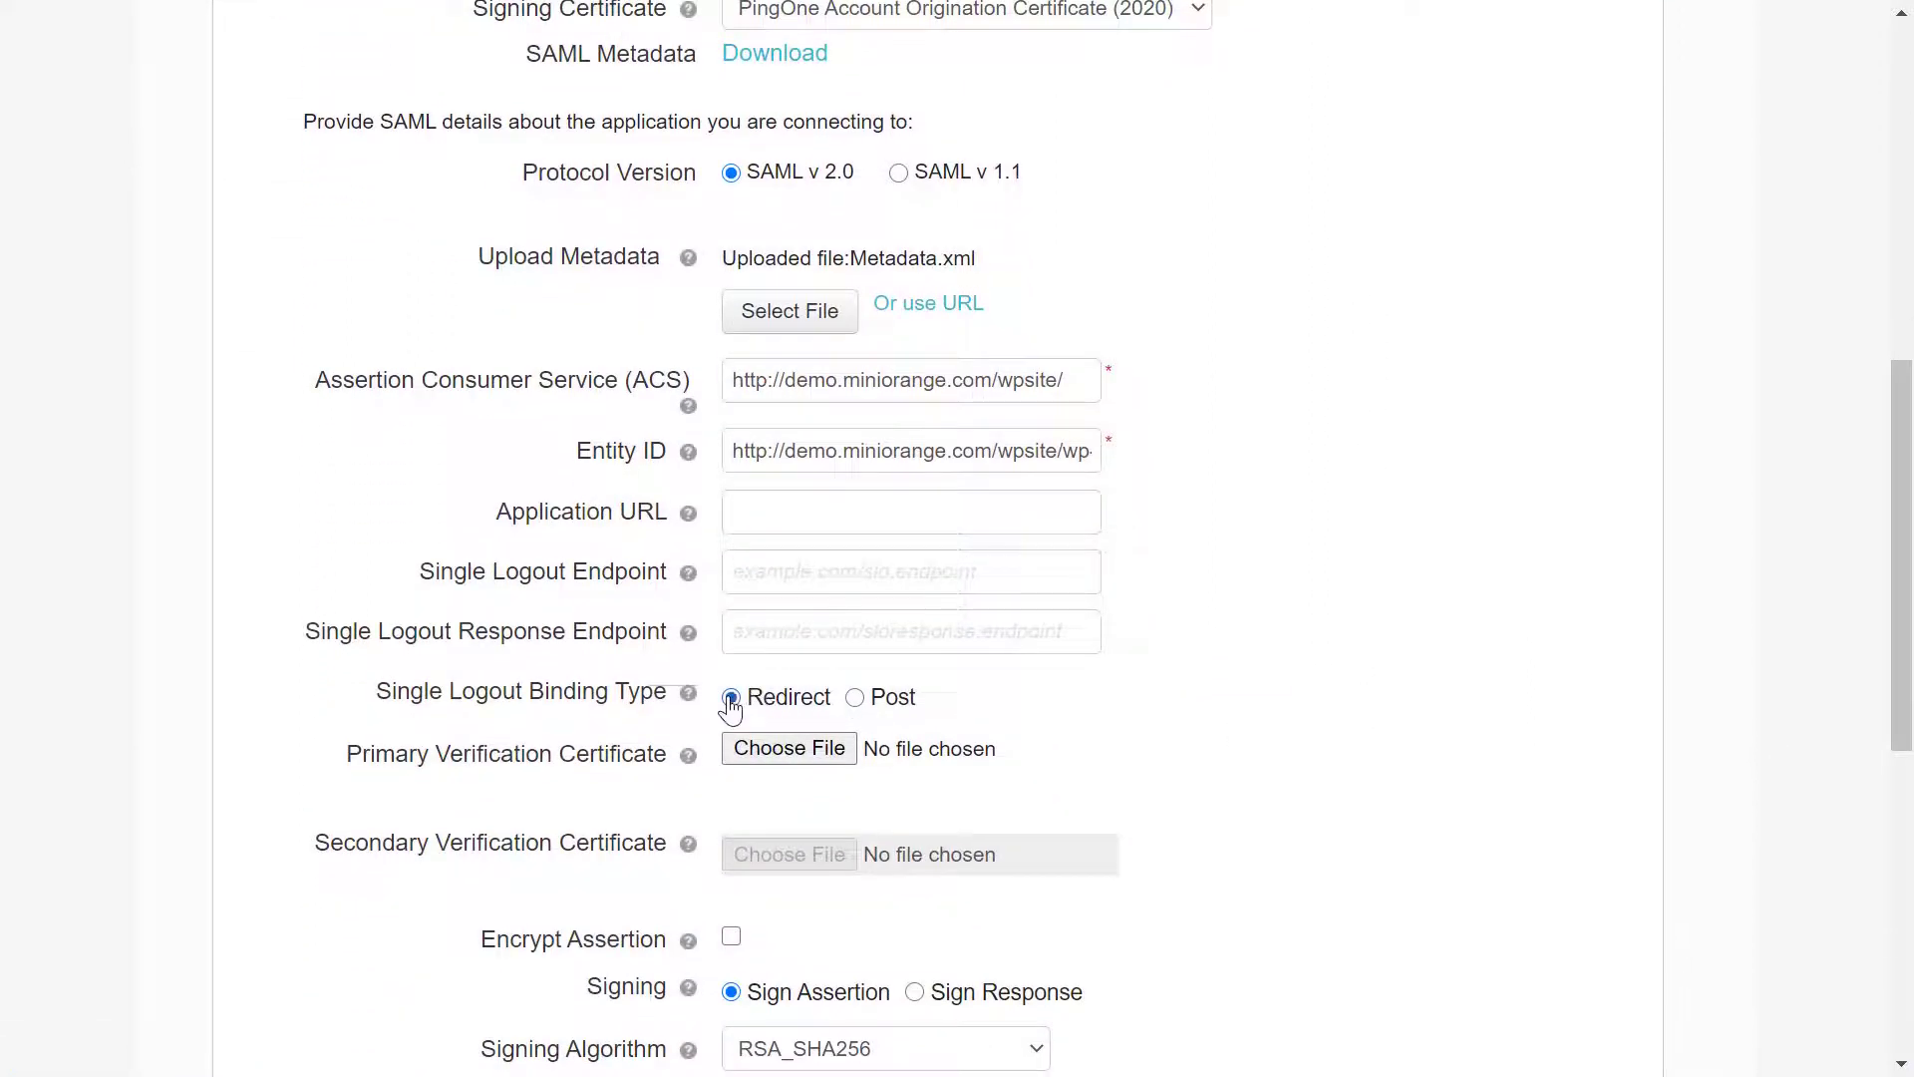
pyautogui.scroll(-6, 731, 705)
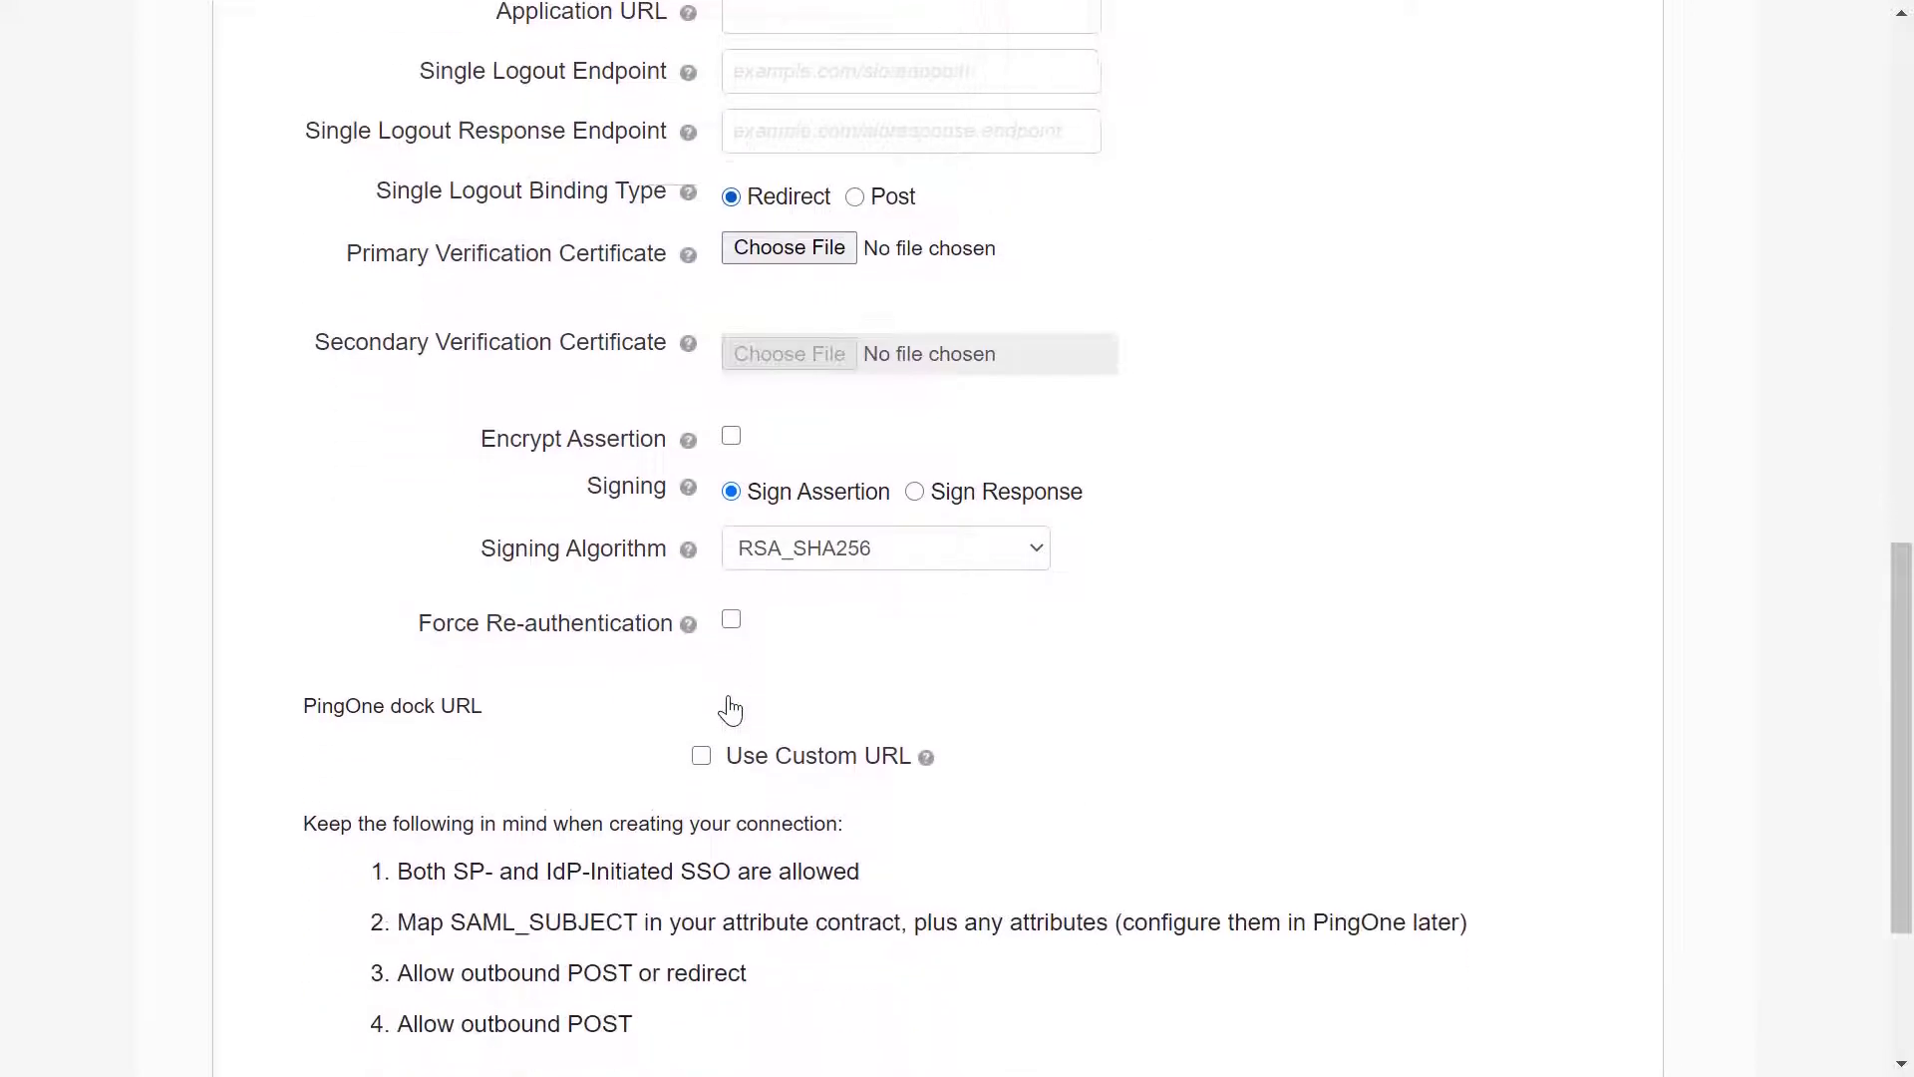
pyautogui.scroll(-2, 731, 706)
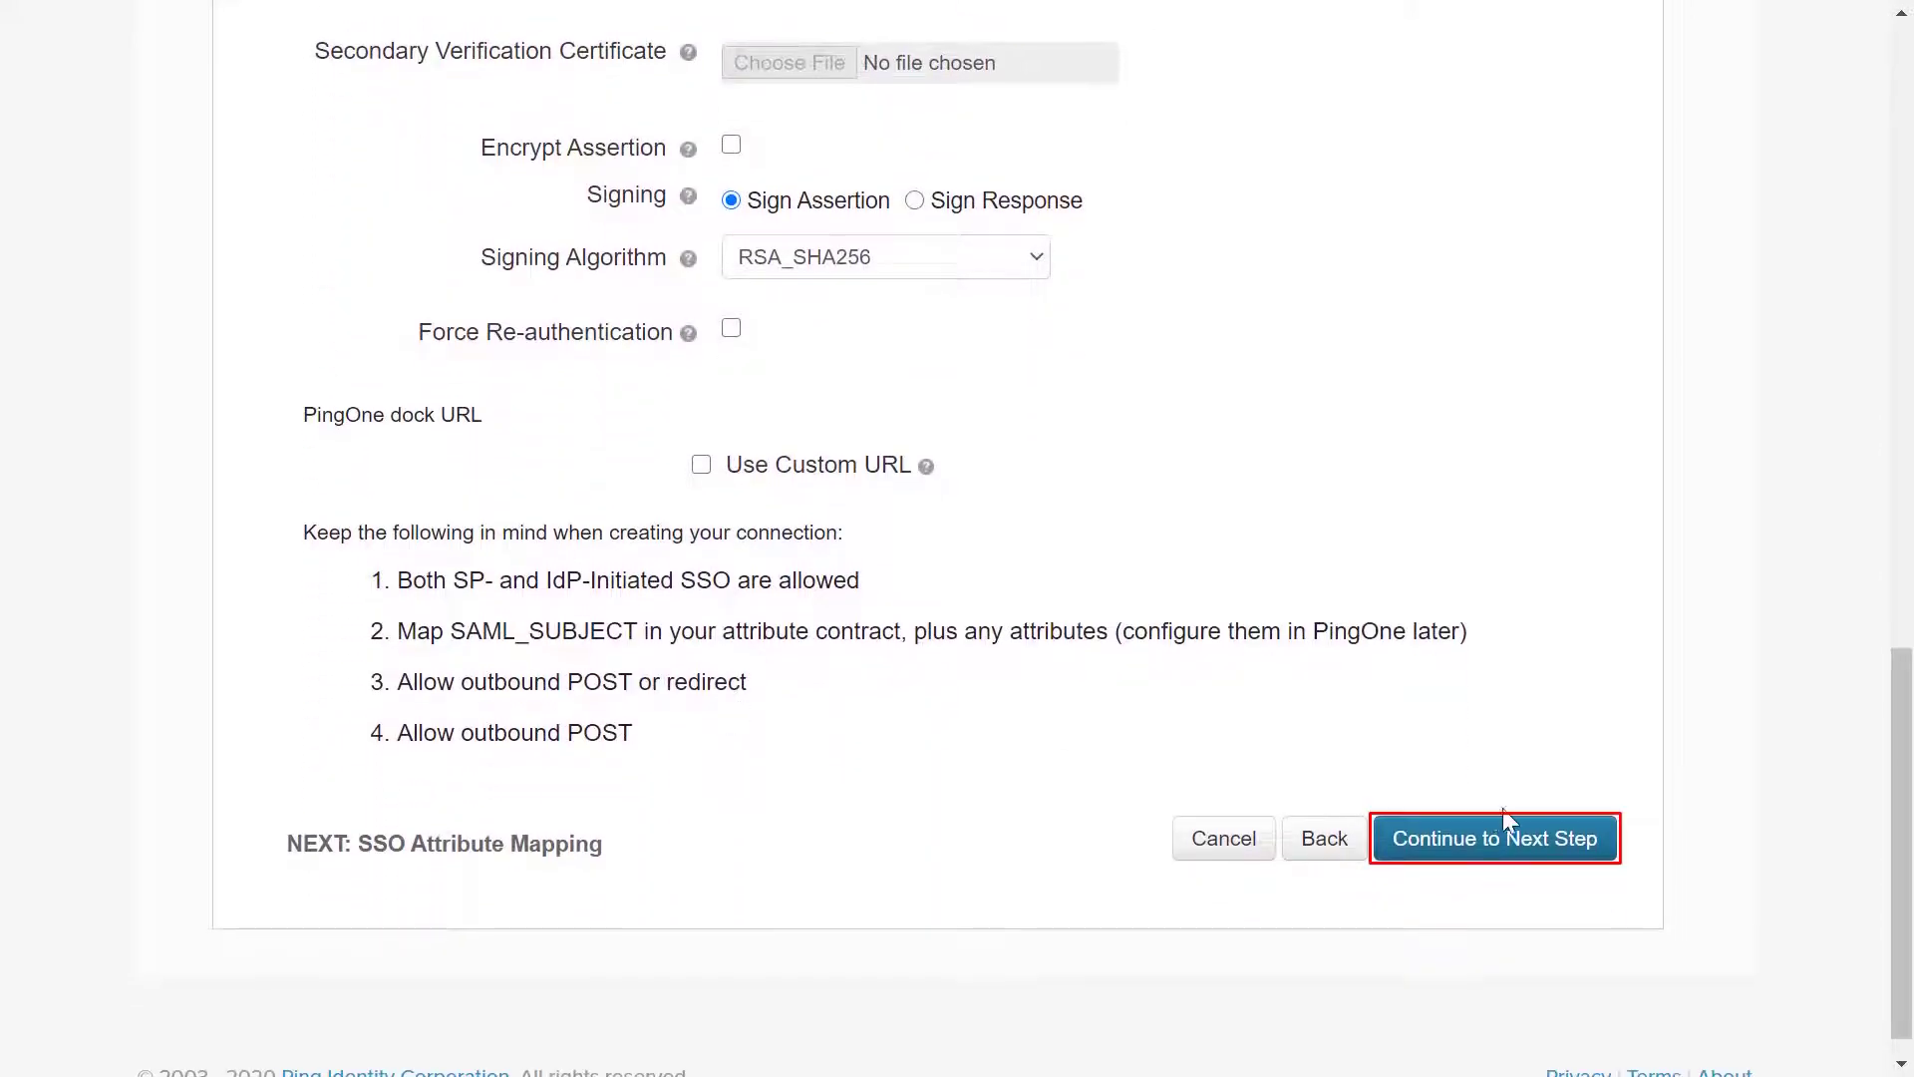
pyautogui.click(1504, 835)
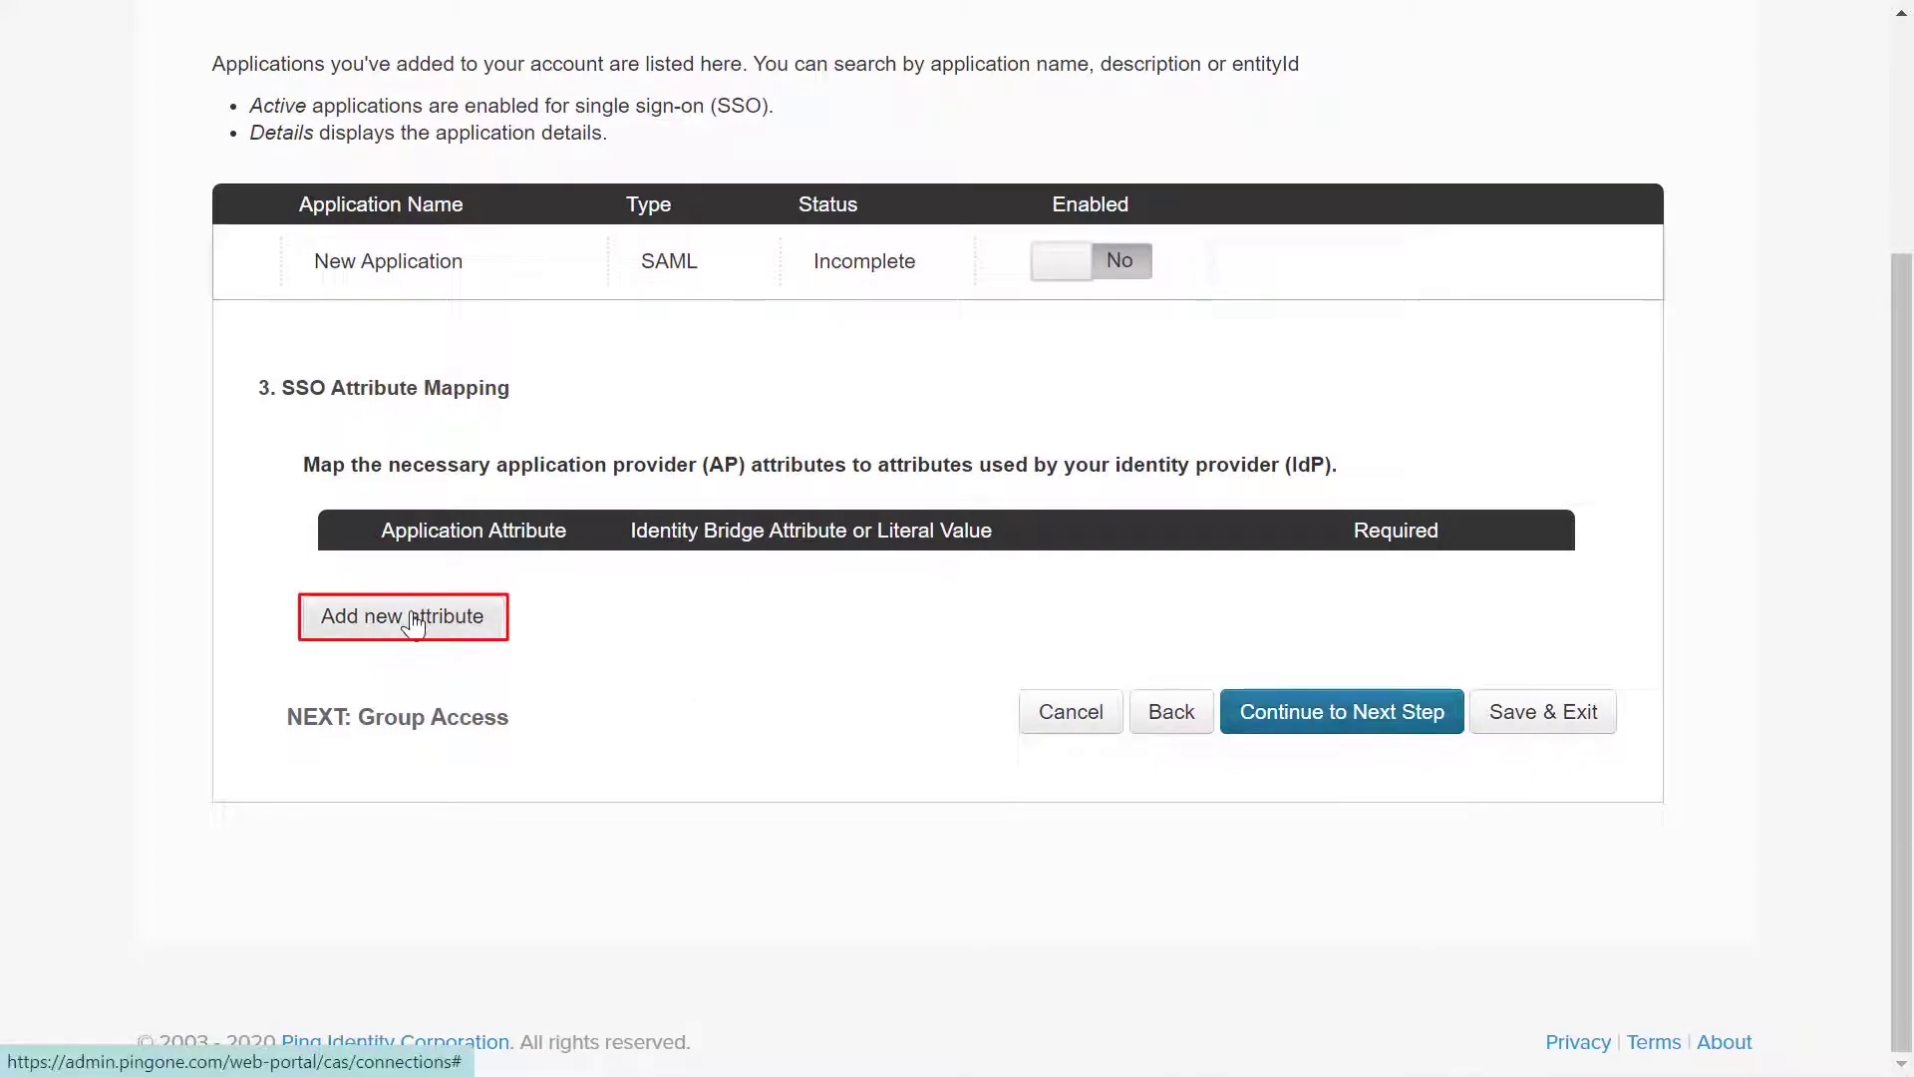
# Map the firstname attribute to First Name and mark it required
pyautogui.click(414, 623)
pyautogui.click(445, 594)
pyautogui.write('firstname')
pyautogui.press('Tab')
pyautogui.write('F')
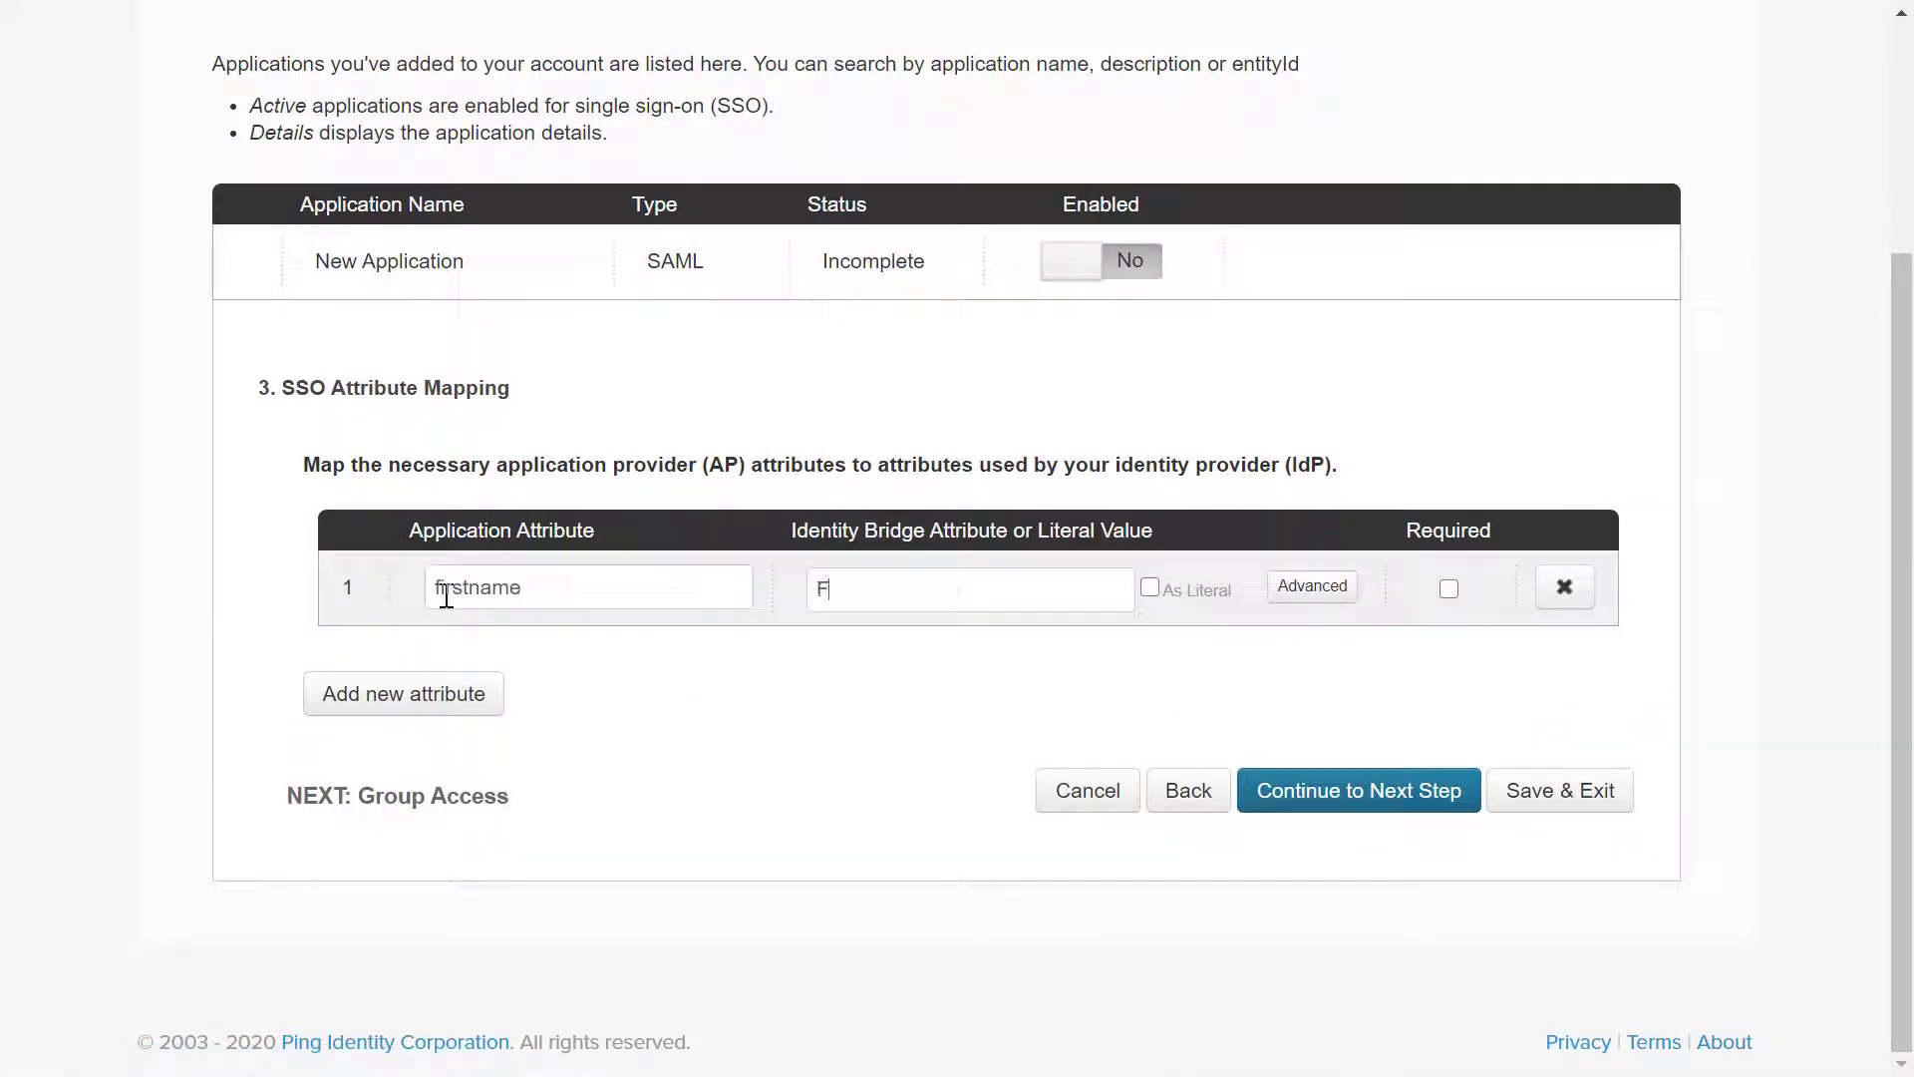
pyautogui.write('irst Name')
pyautogui.click(1449, 589)
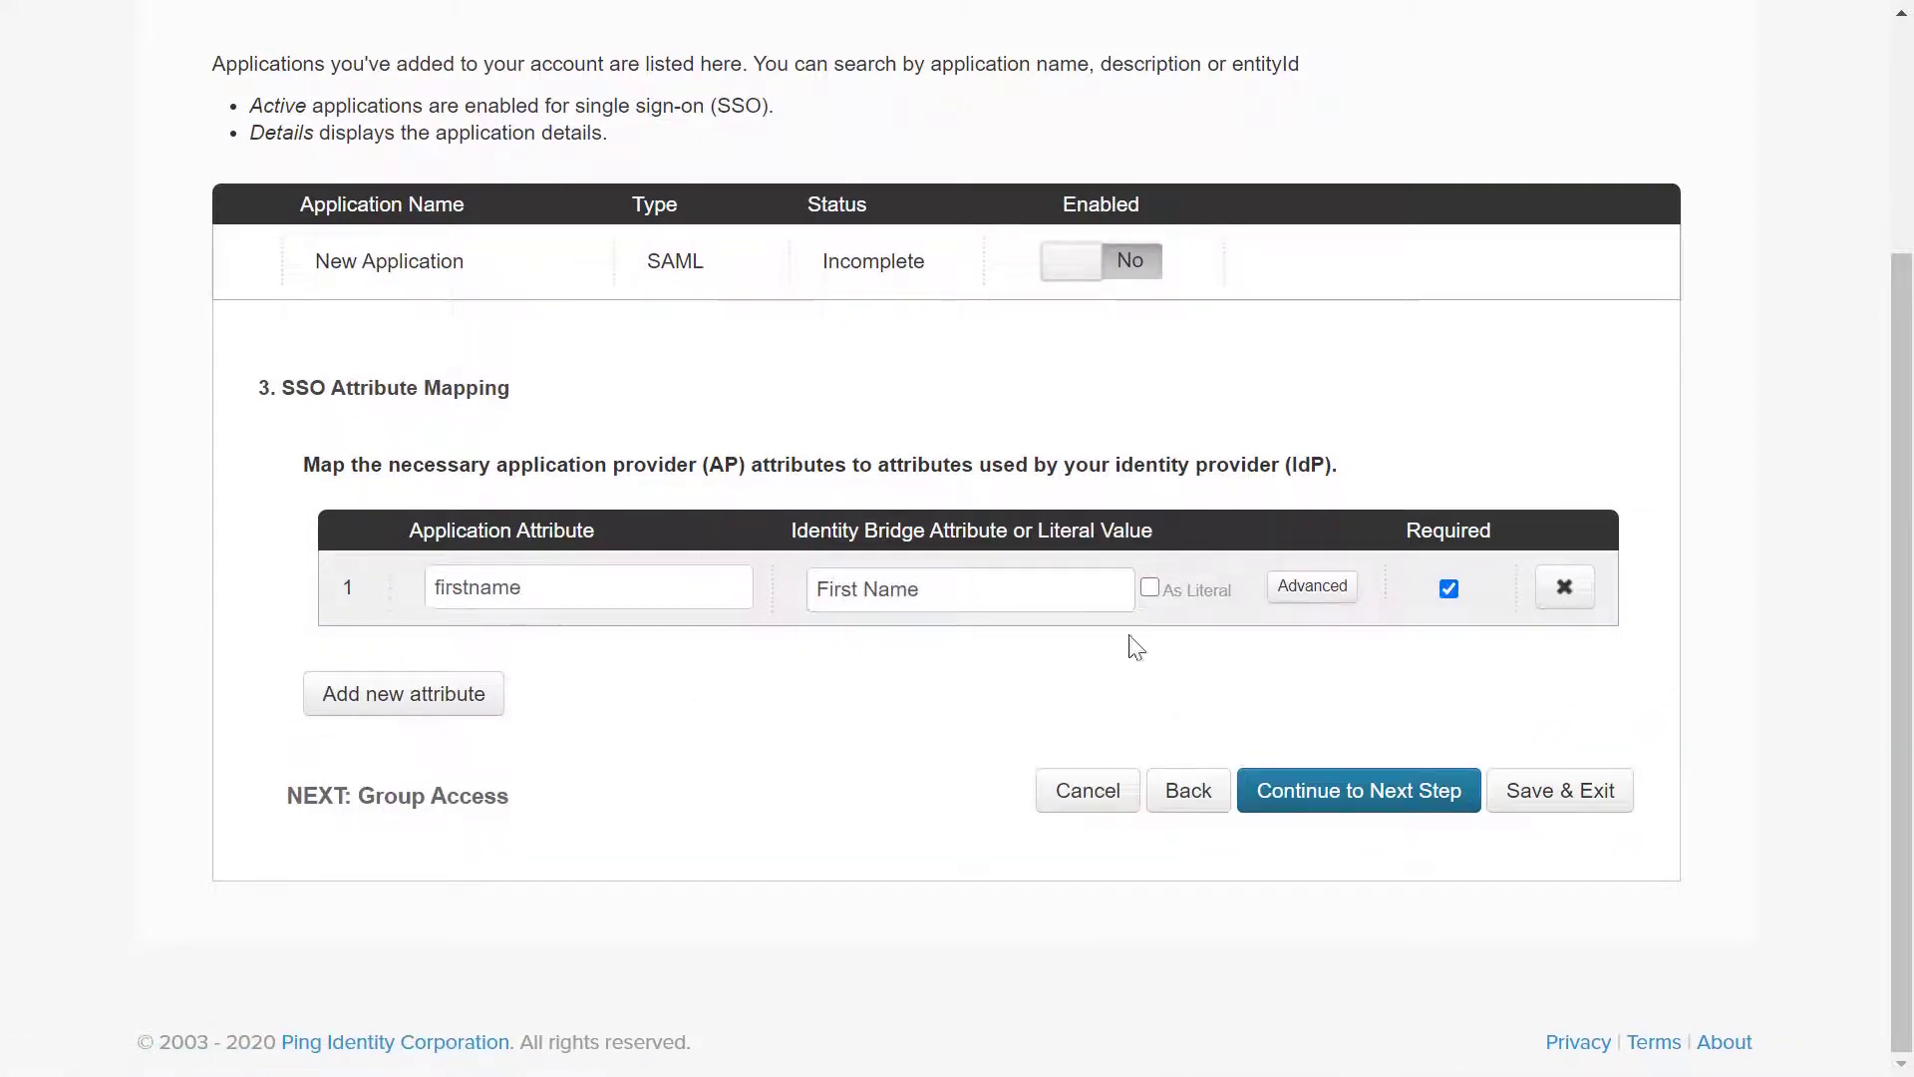
# Map the lastname attribute to Last Name as required, then continue to Group Access
pyautogui.click(448, 698)
pyautogui.click(481, 659)
pyautogui.write('lastname')
pyautogui.press('Tab')
pyautogui.write('Last Name')
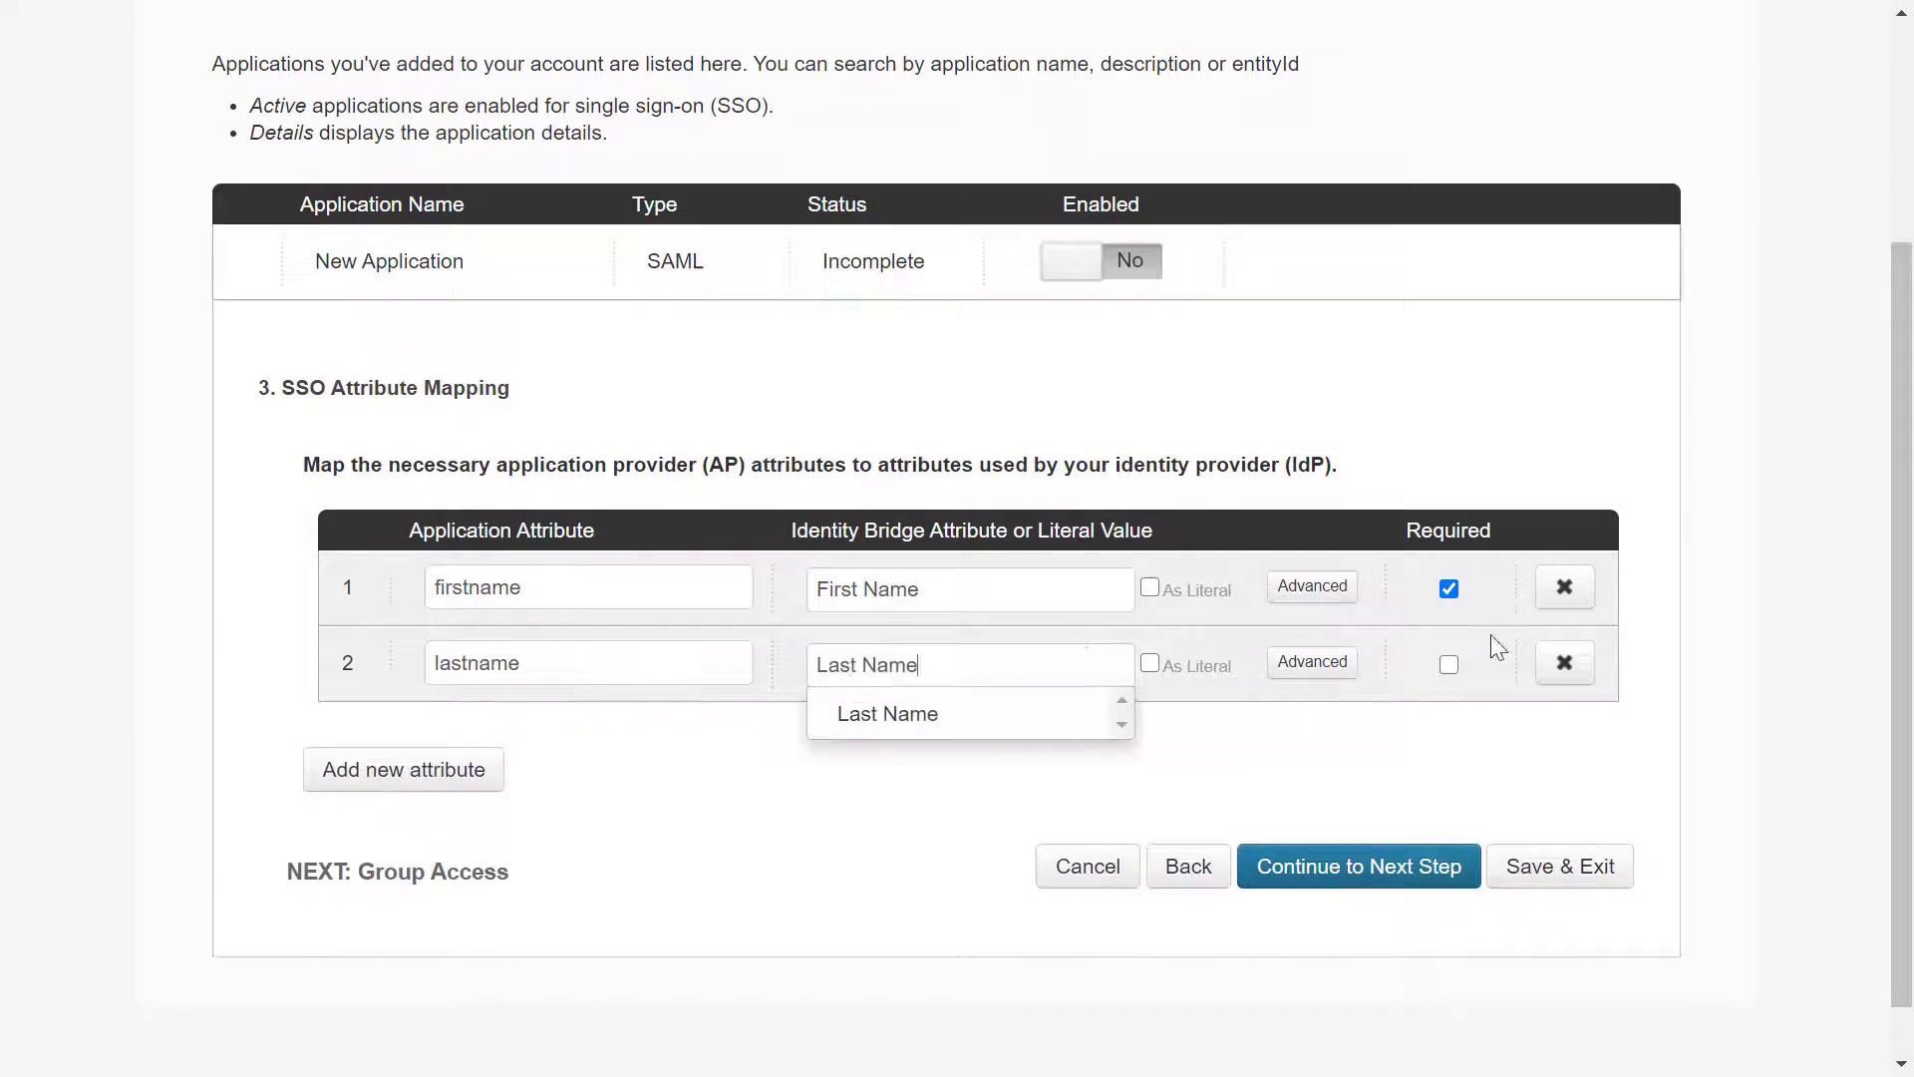
pyautogui.click(1448, 664)
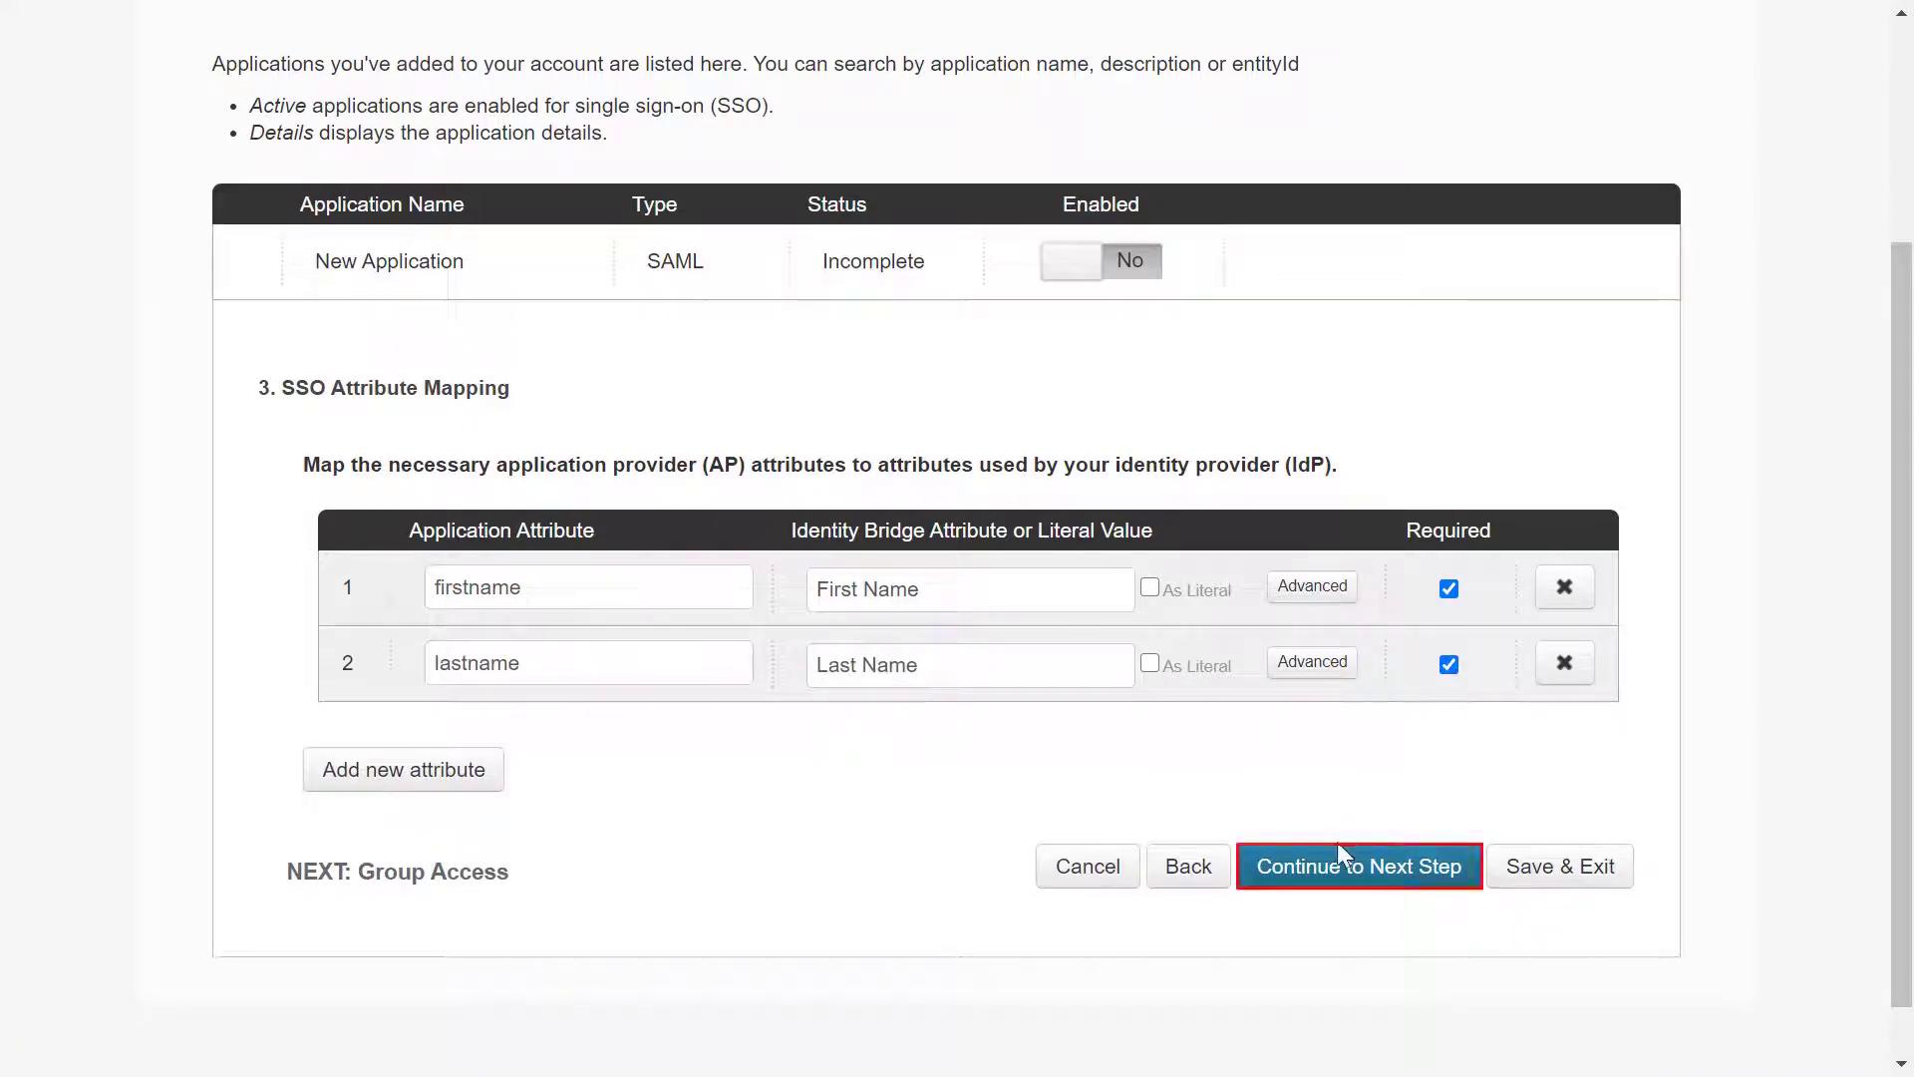
pyautogui.click(1334, 868)
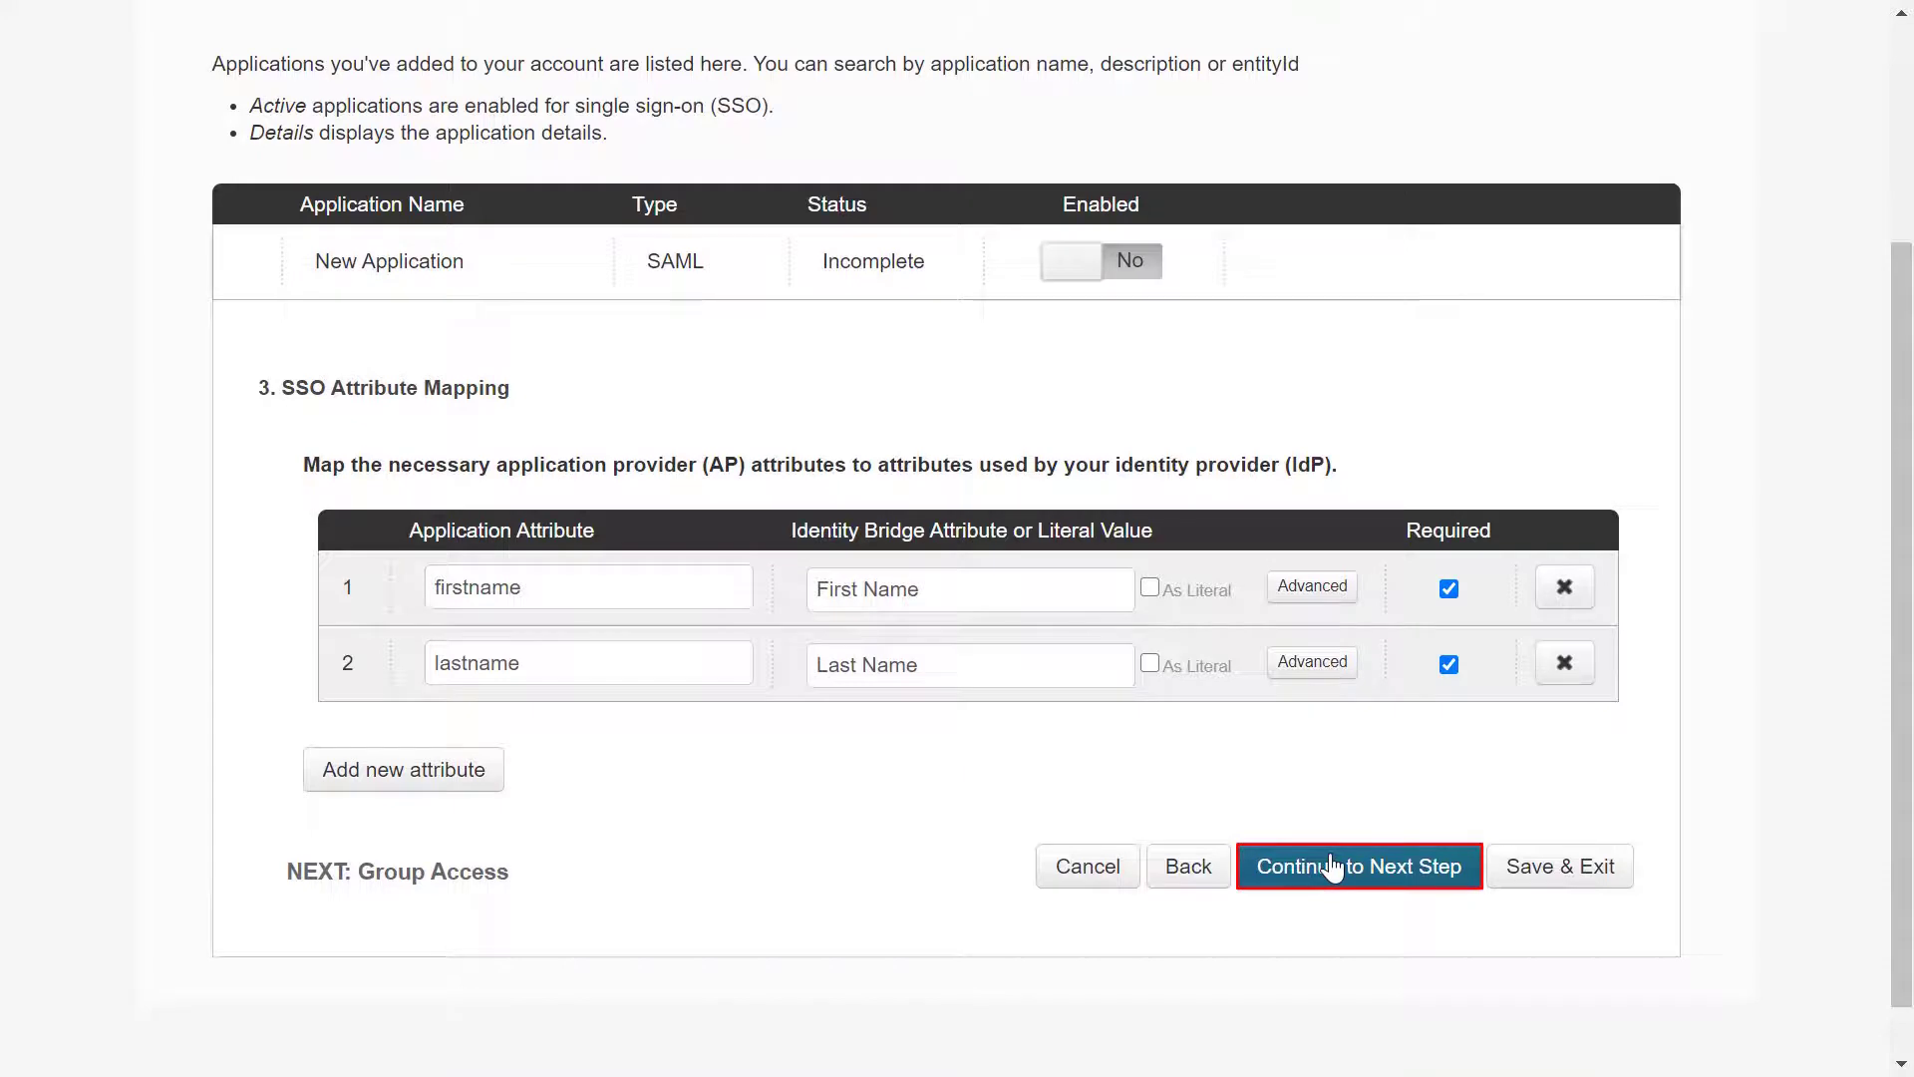
pyautogui.click(1334, 867)
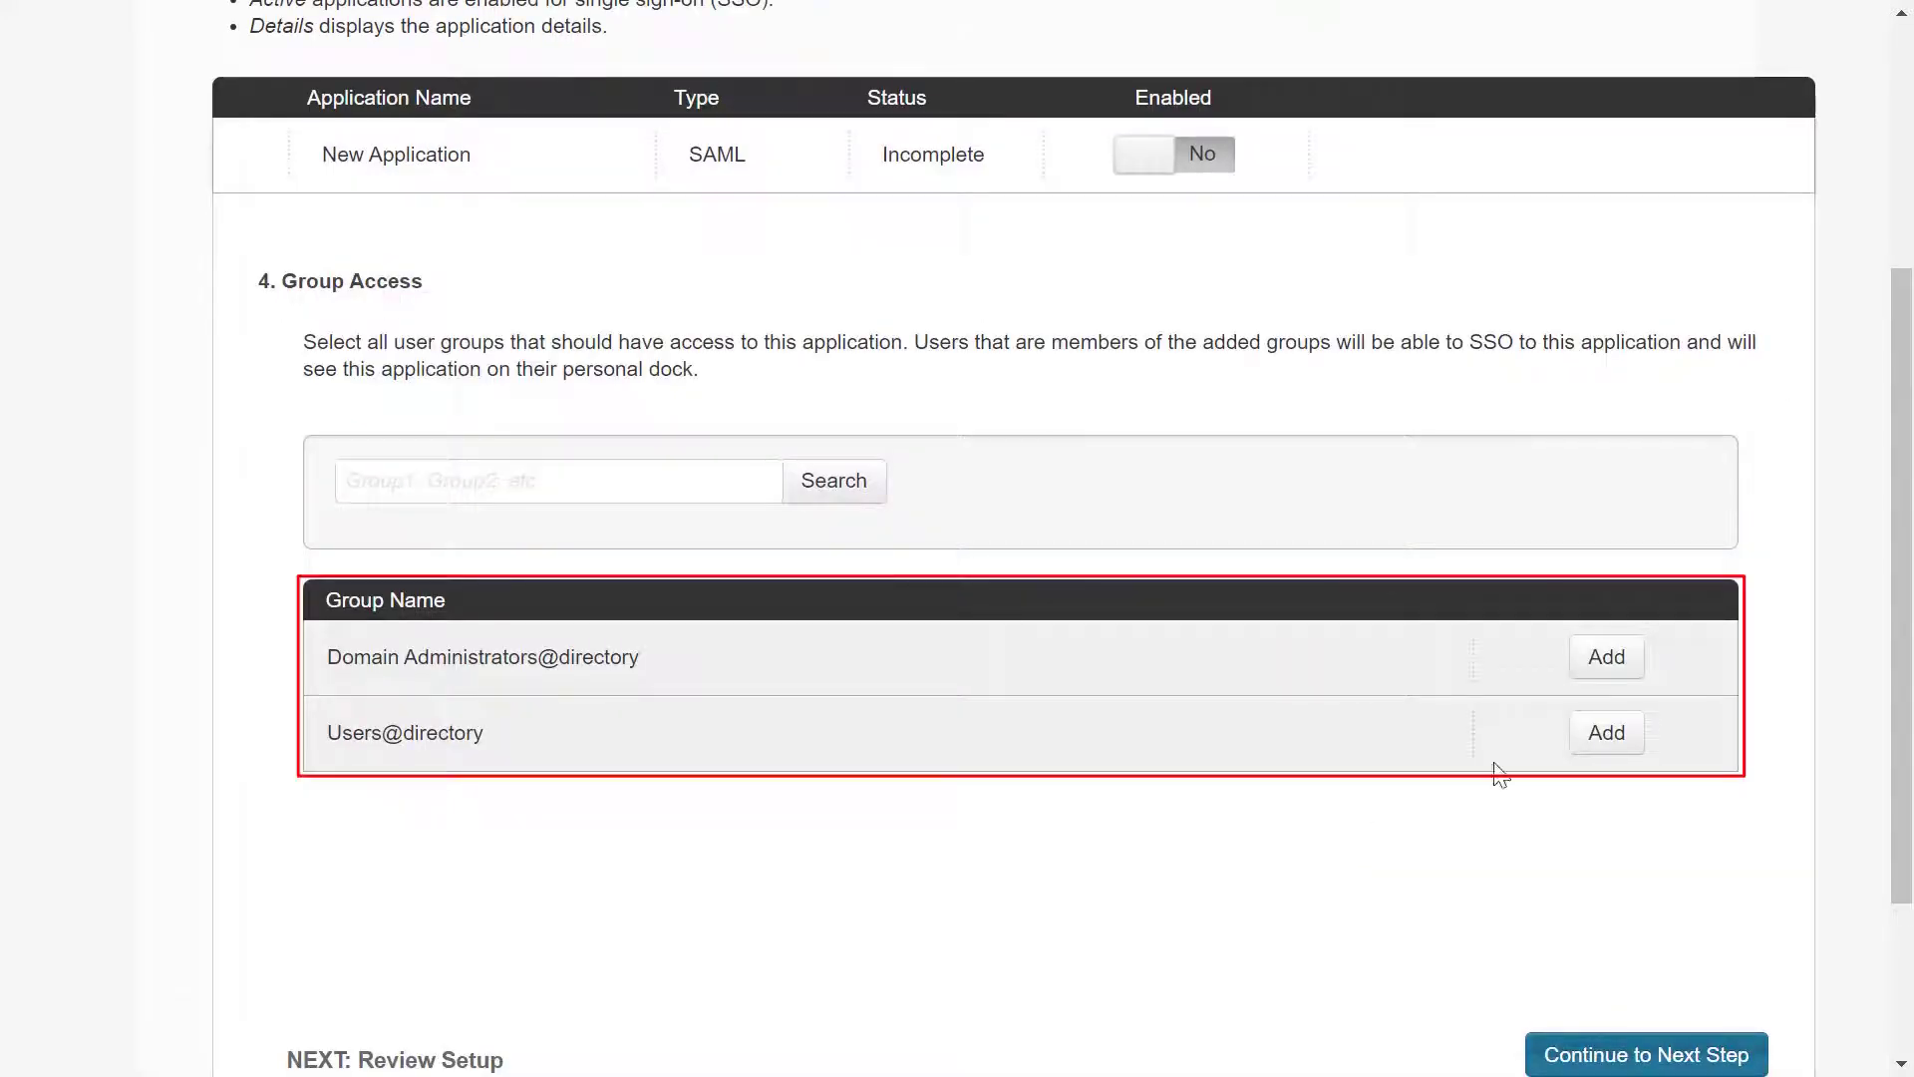
# Grant Domain Administrators@directory and Users@directory access to the app and continue to review
pyautogui.click(1612, 672)
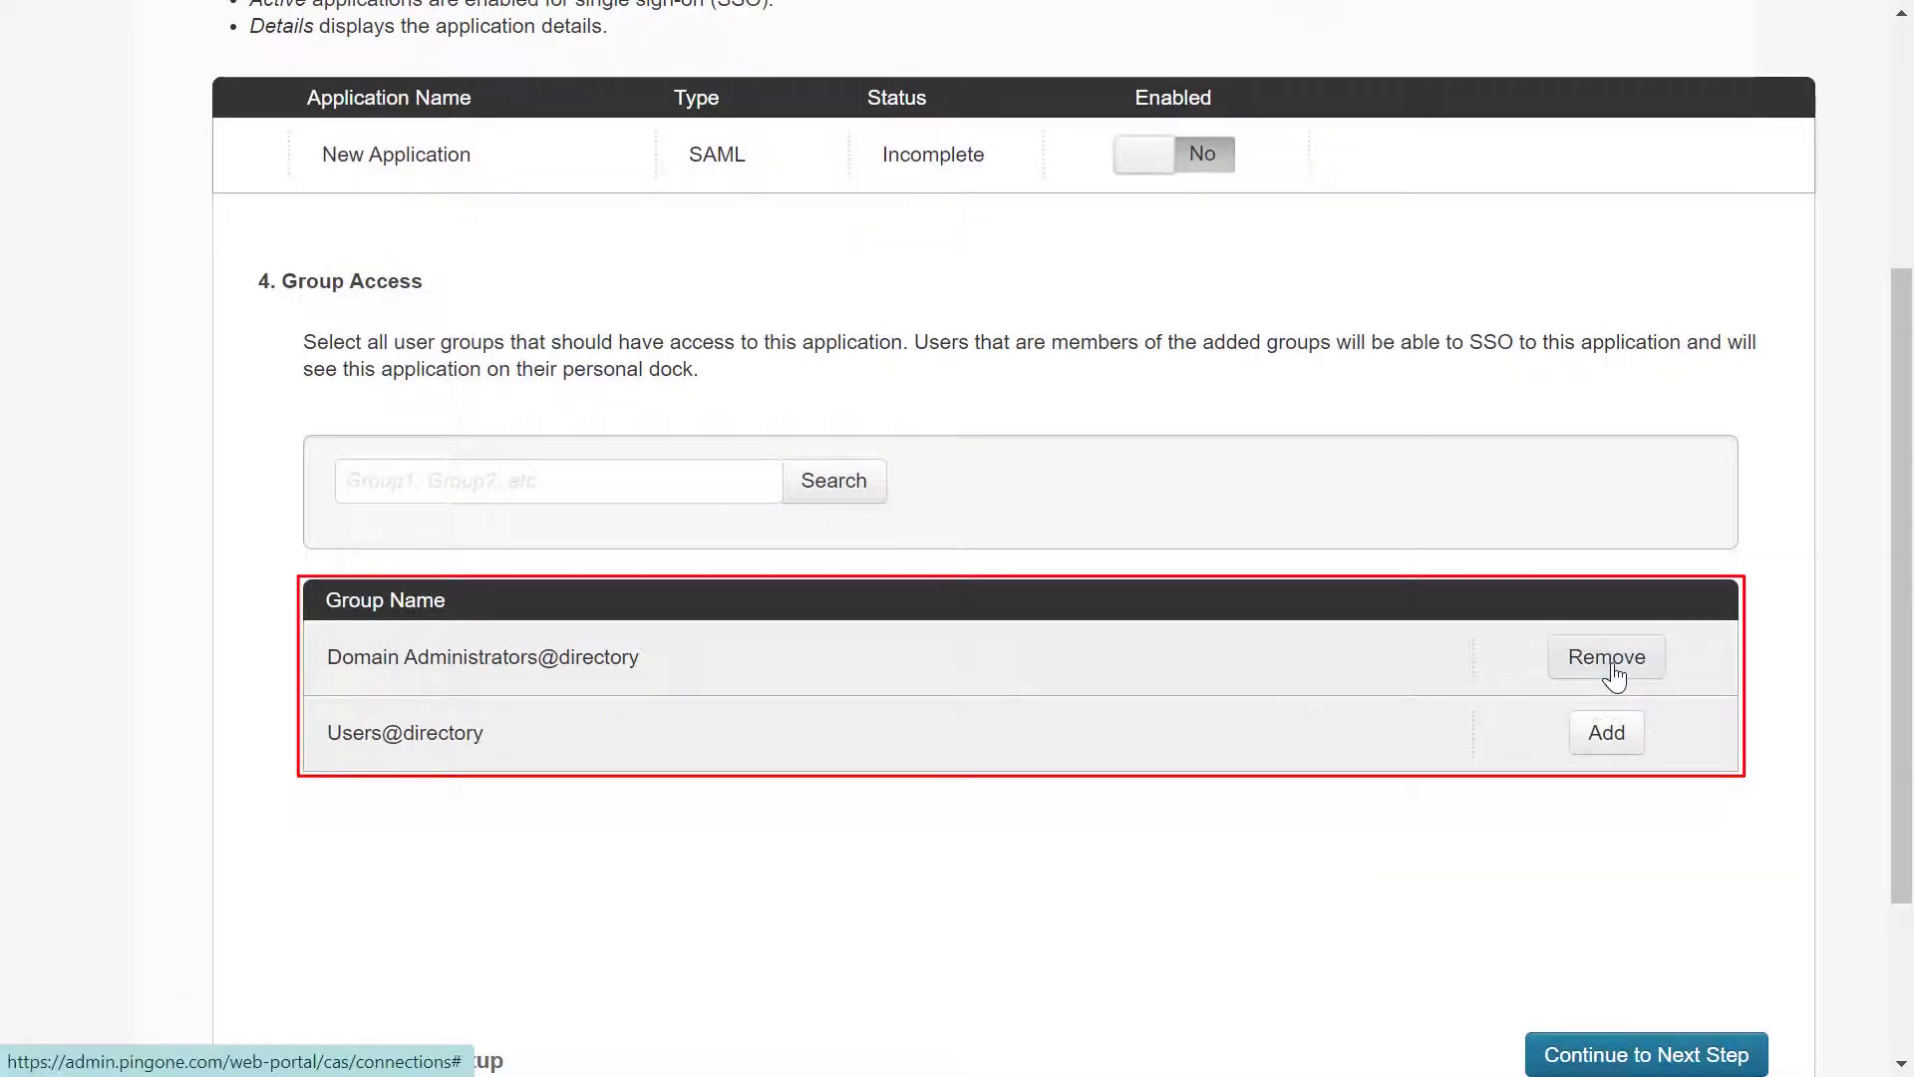
pyautogui.click(1607, 734)
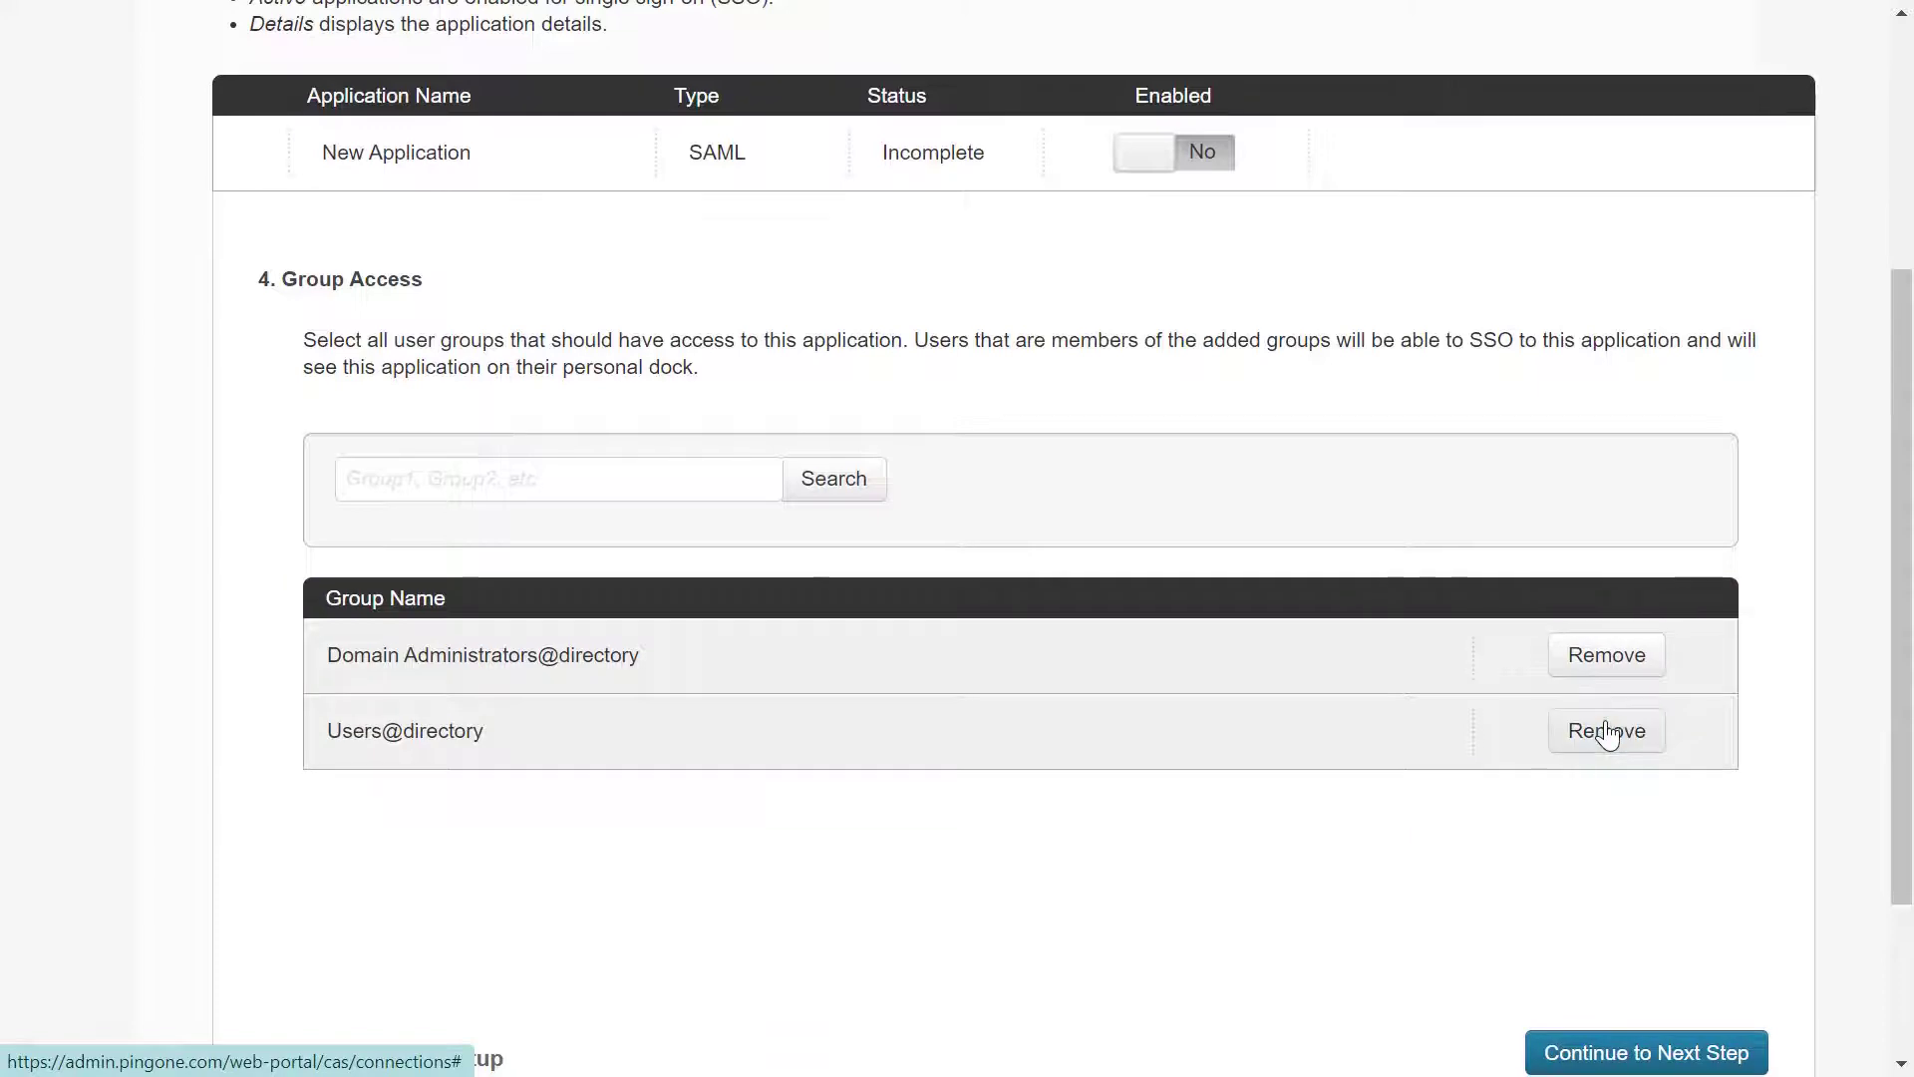
pyautogui.scroll(-3, 1606, 735)
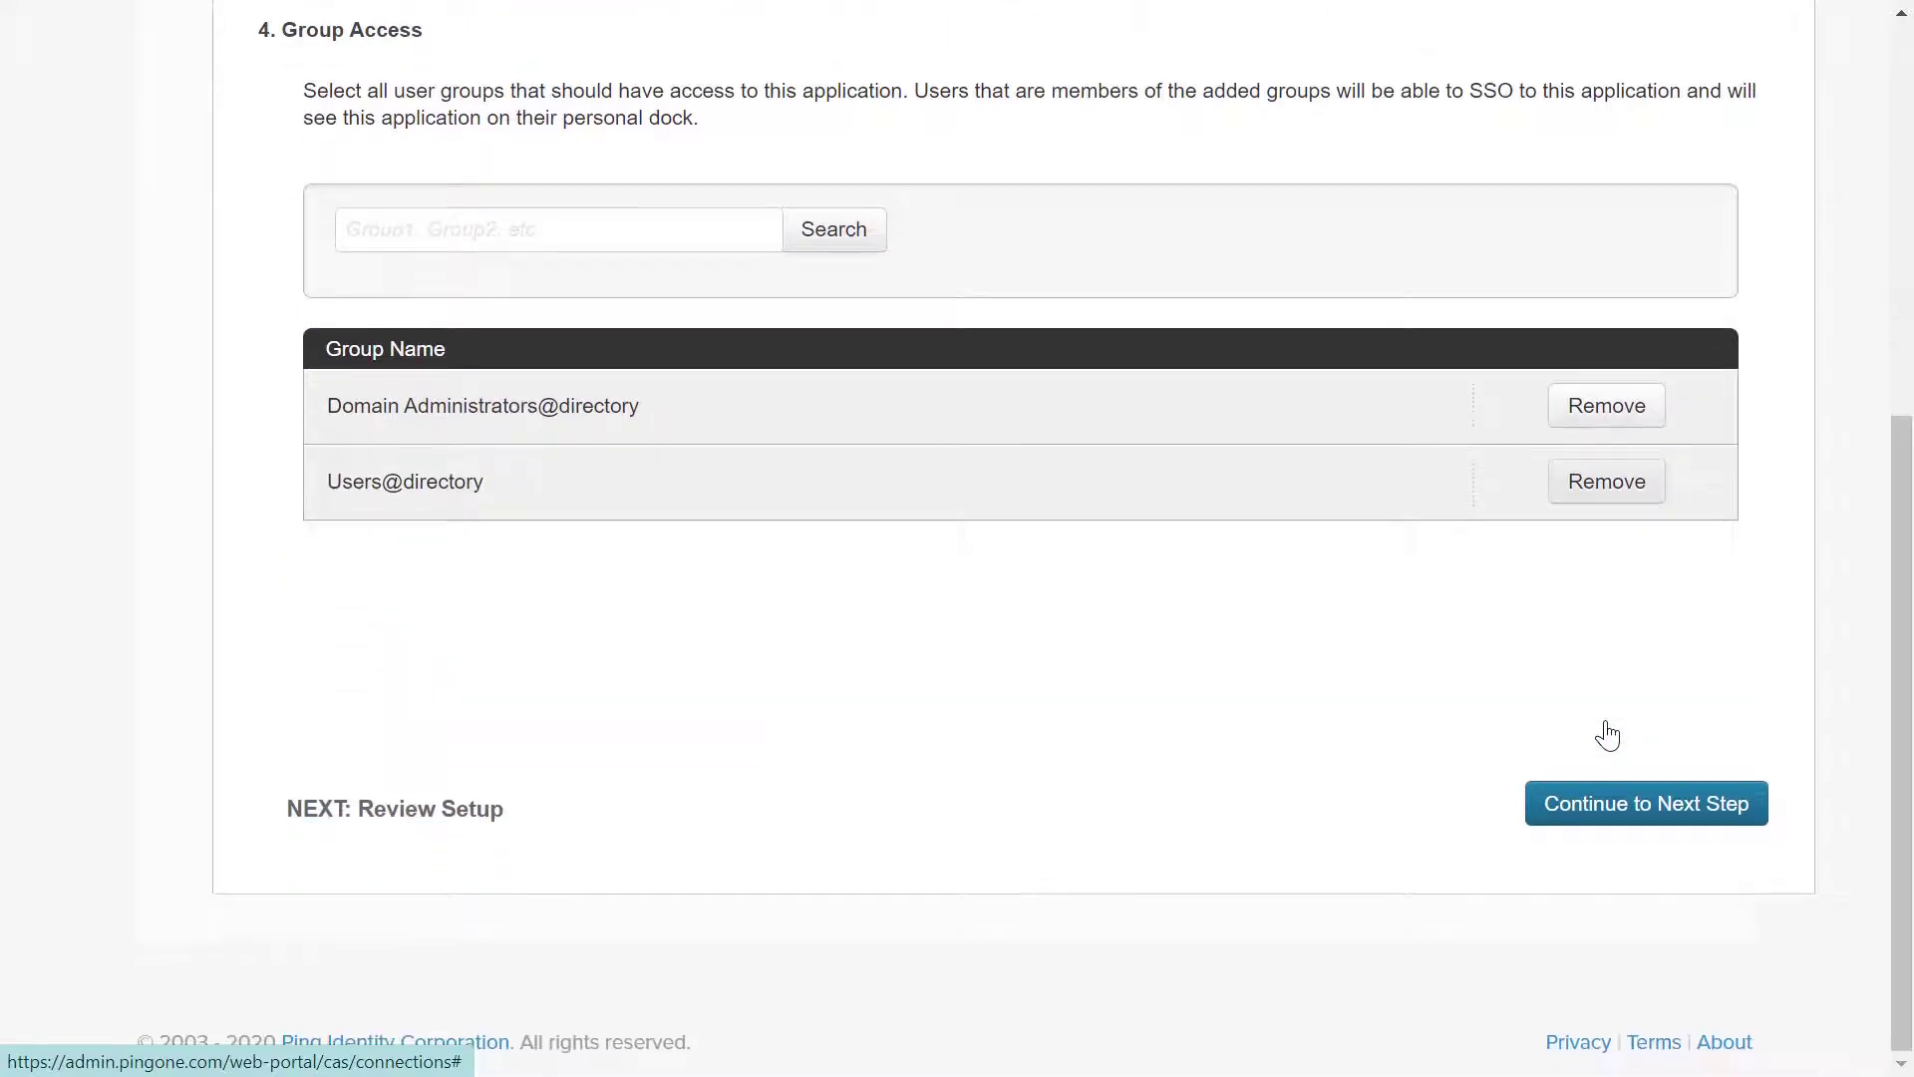
pyautogui.click(1599, 805)
# Select the SAML Metadata URL on the review page for copying
pyautogui.scroll(-5, 1598, 795)
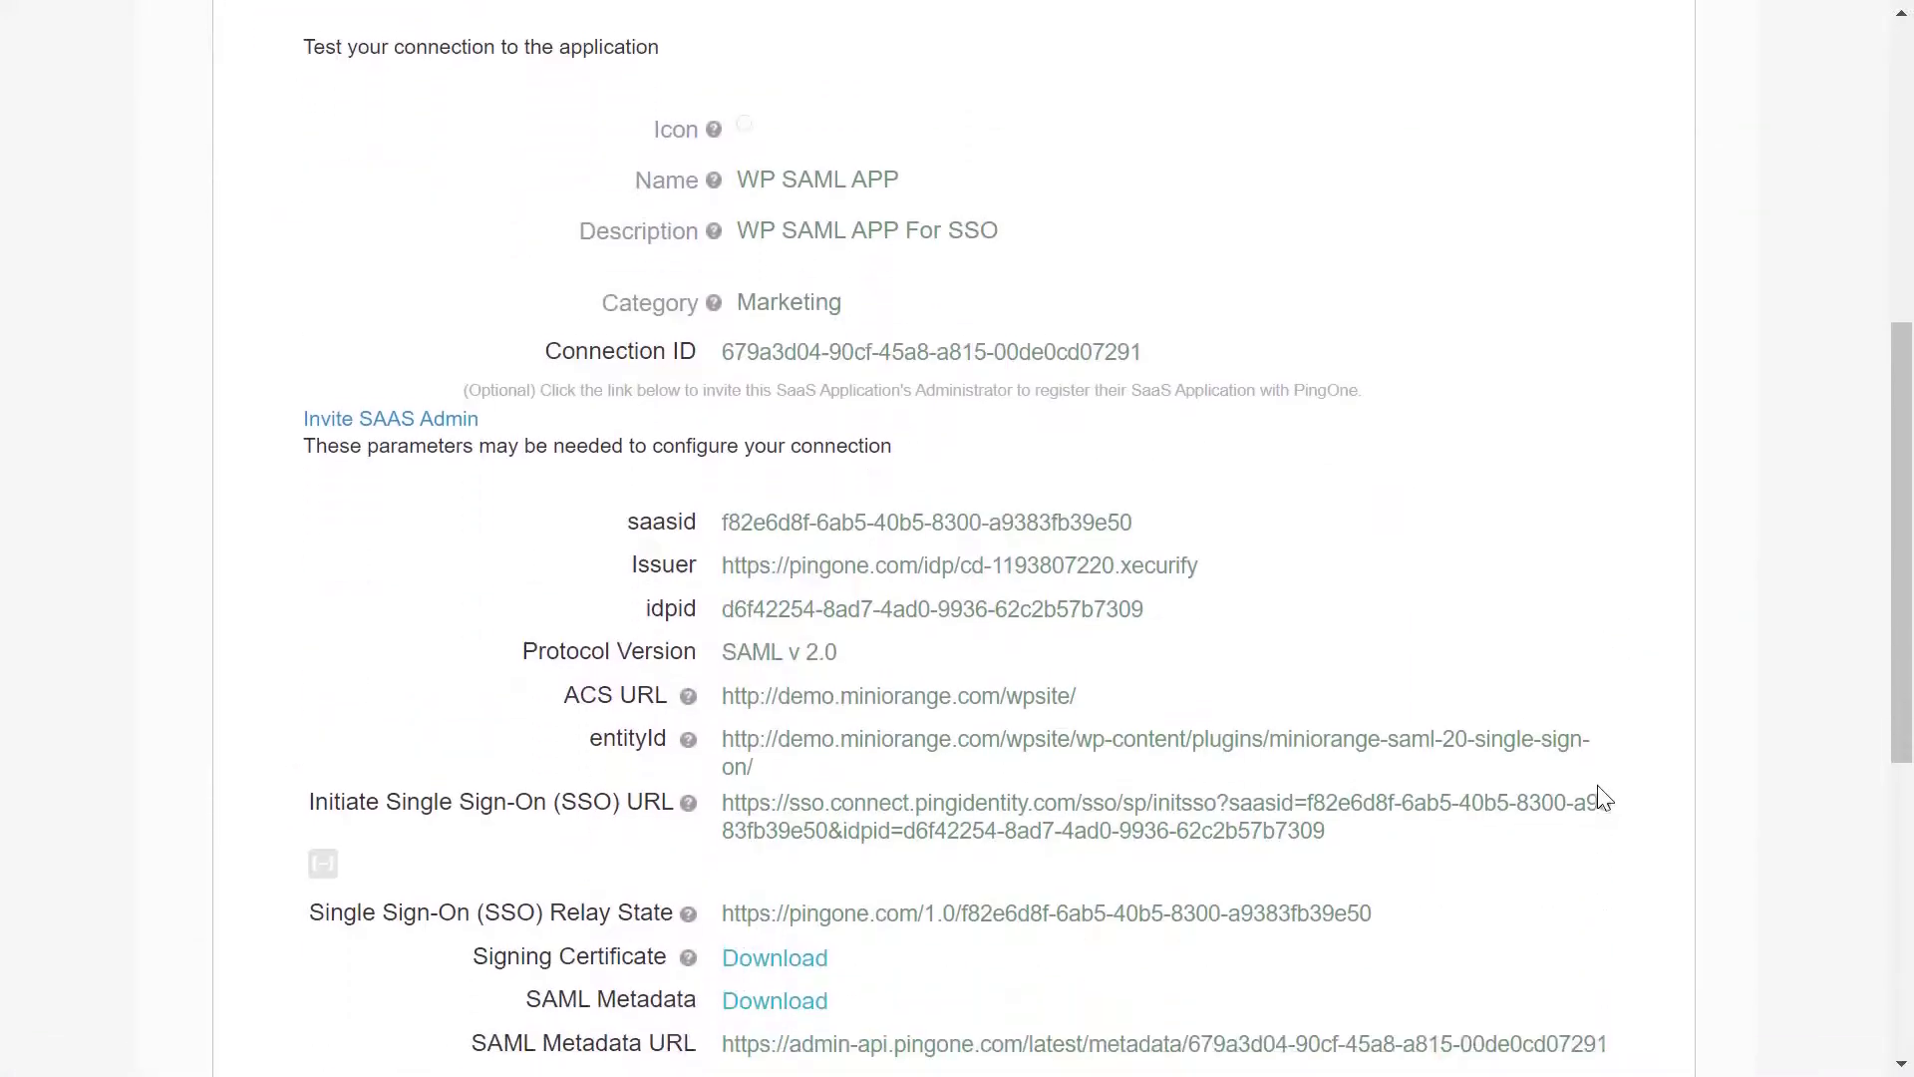
pyautogui.scroll(-3, 1599, 797)
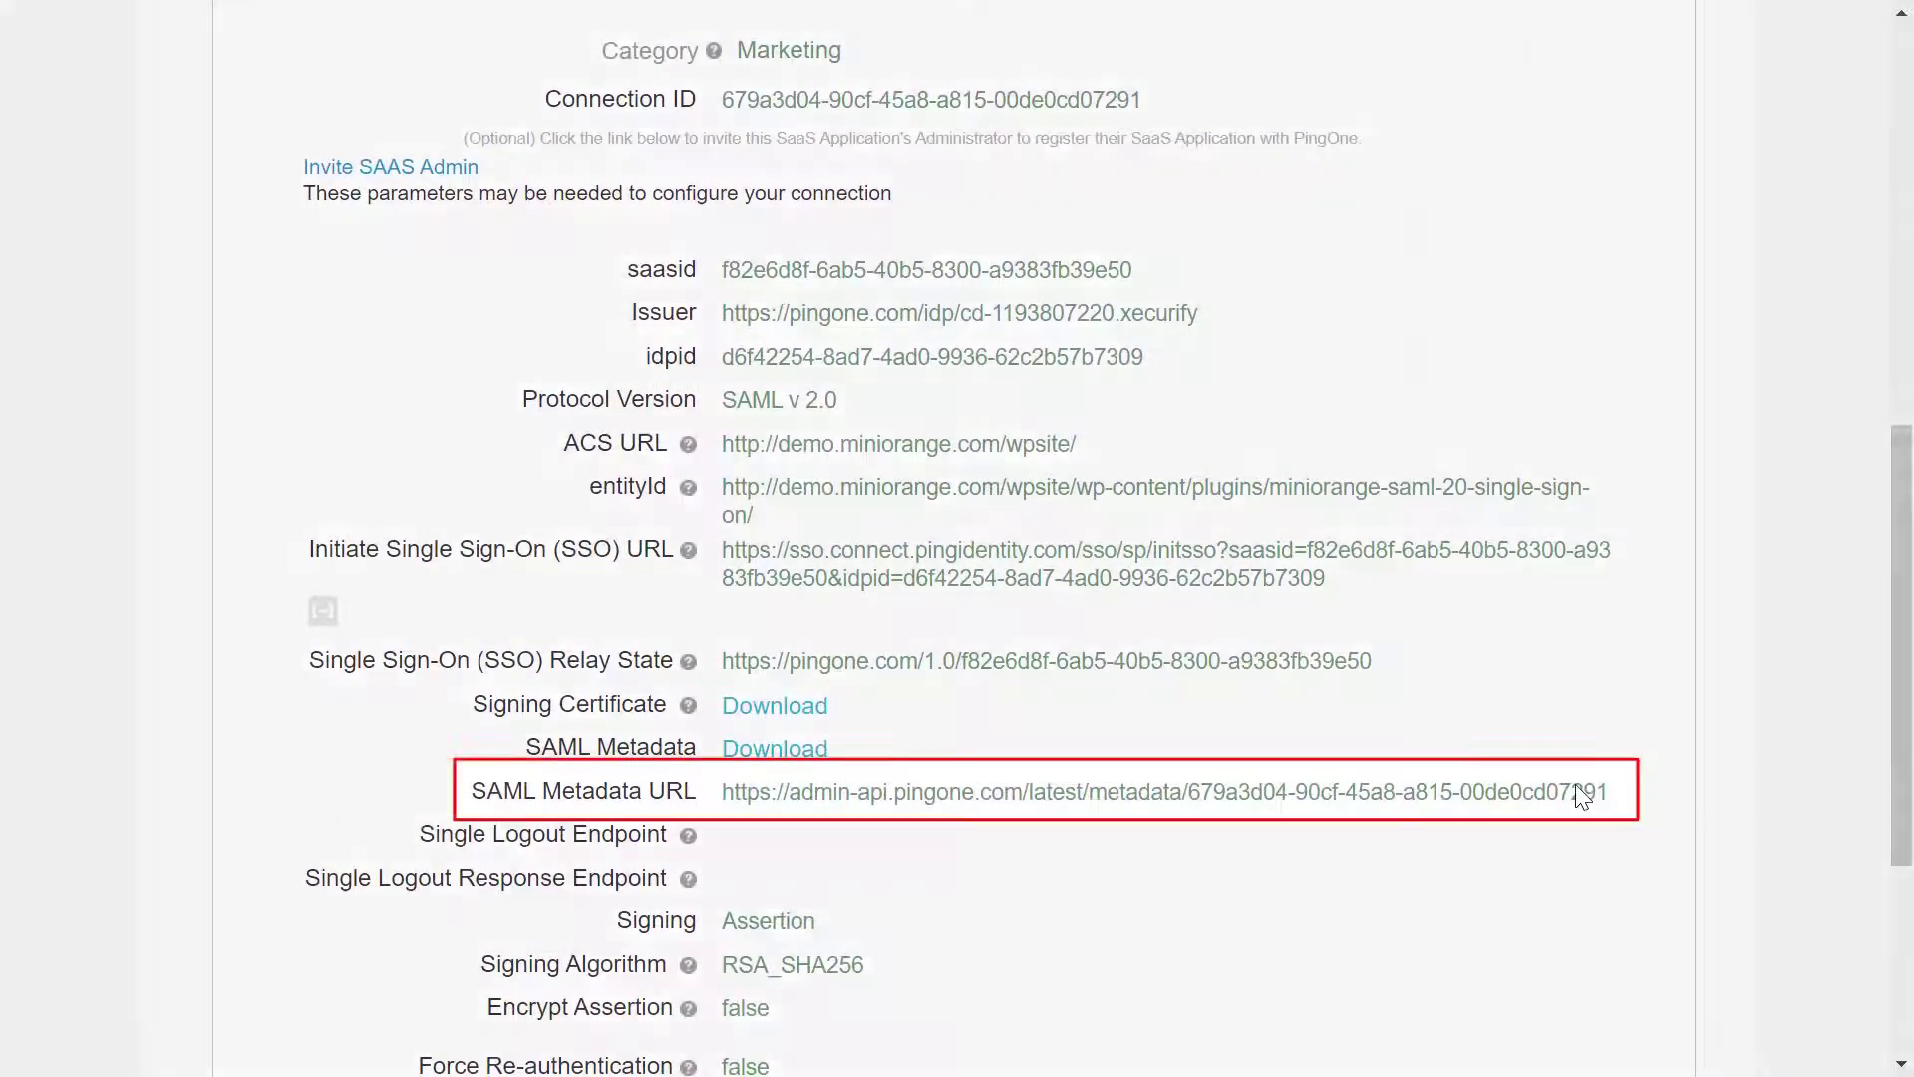
pyautogui.tripleClick(1584, 797)
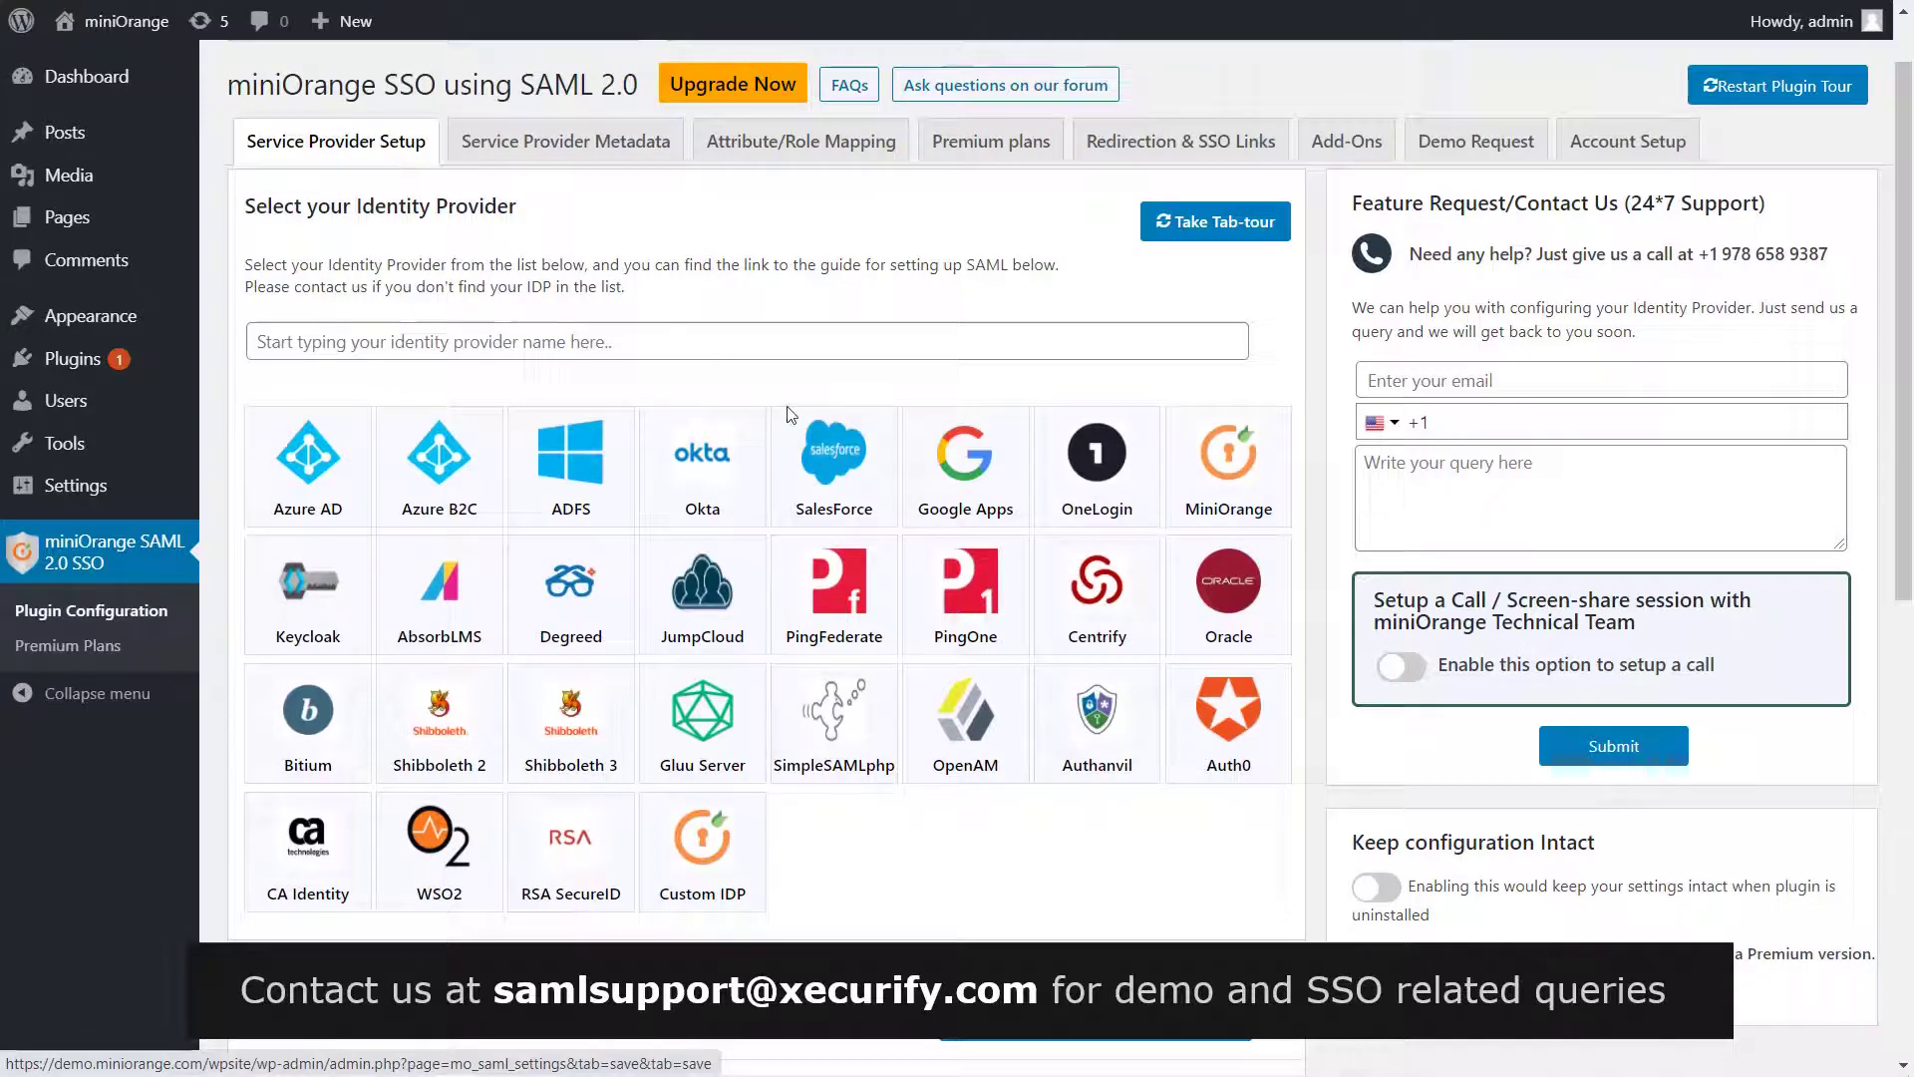
# Upload IDP metadata named PingOne by pasting the copied metadata URL and fetching it
pyautogui.scroll(-4, 791, 414)
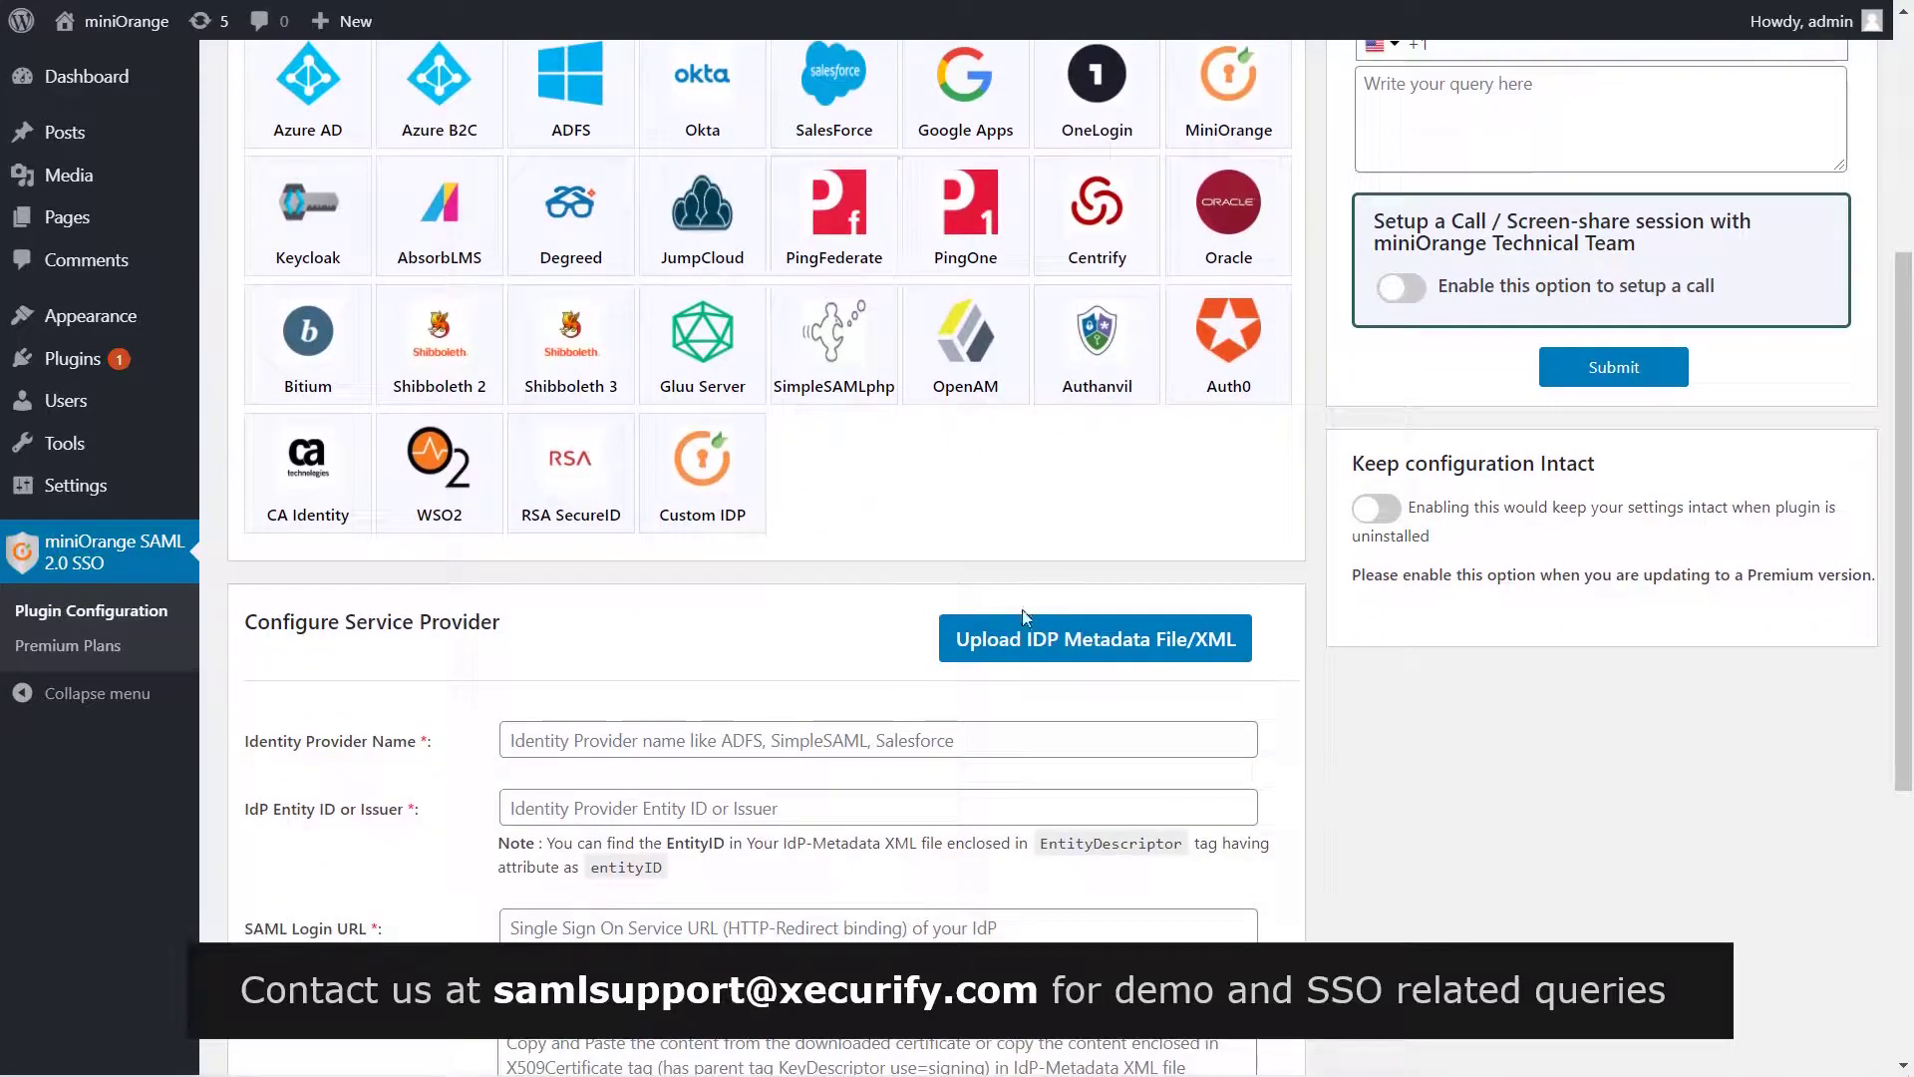
pyautogui.click(1054, 648)
pyautogui.click(775, 338)
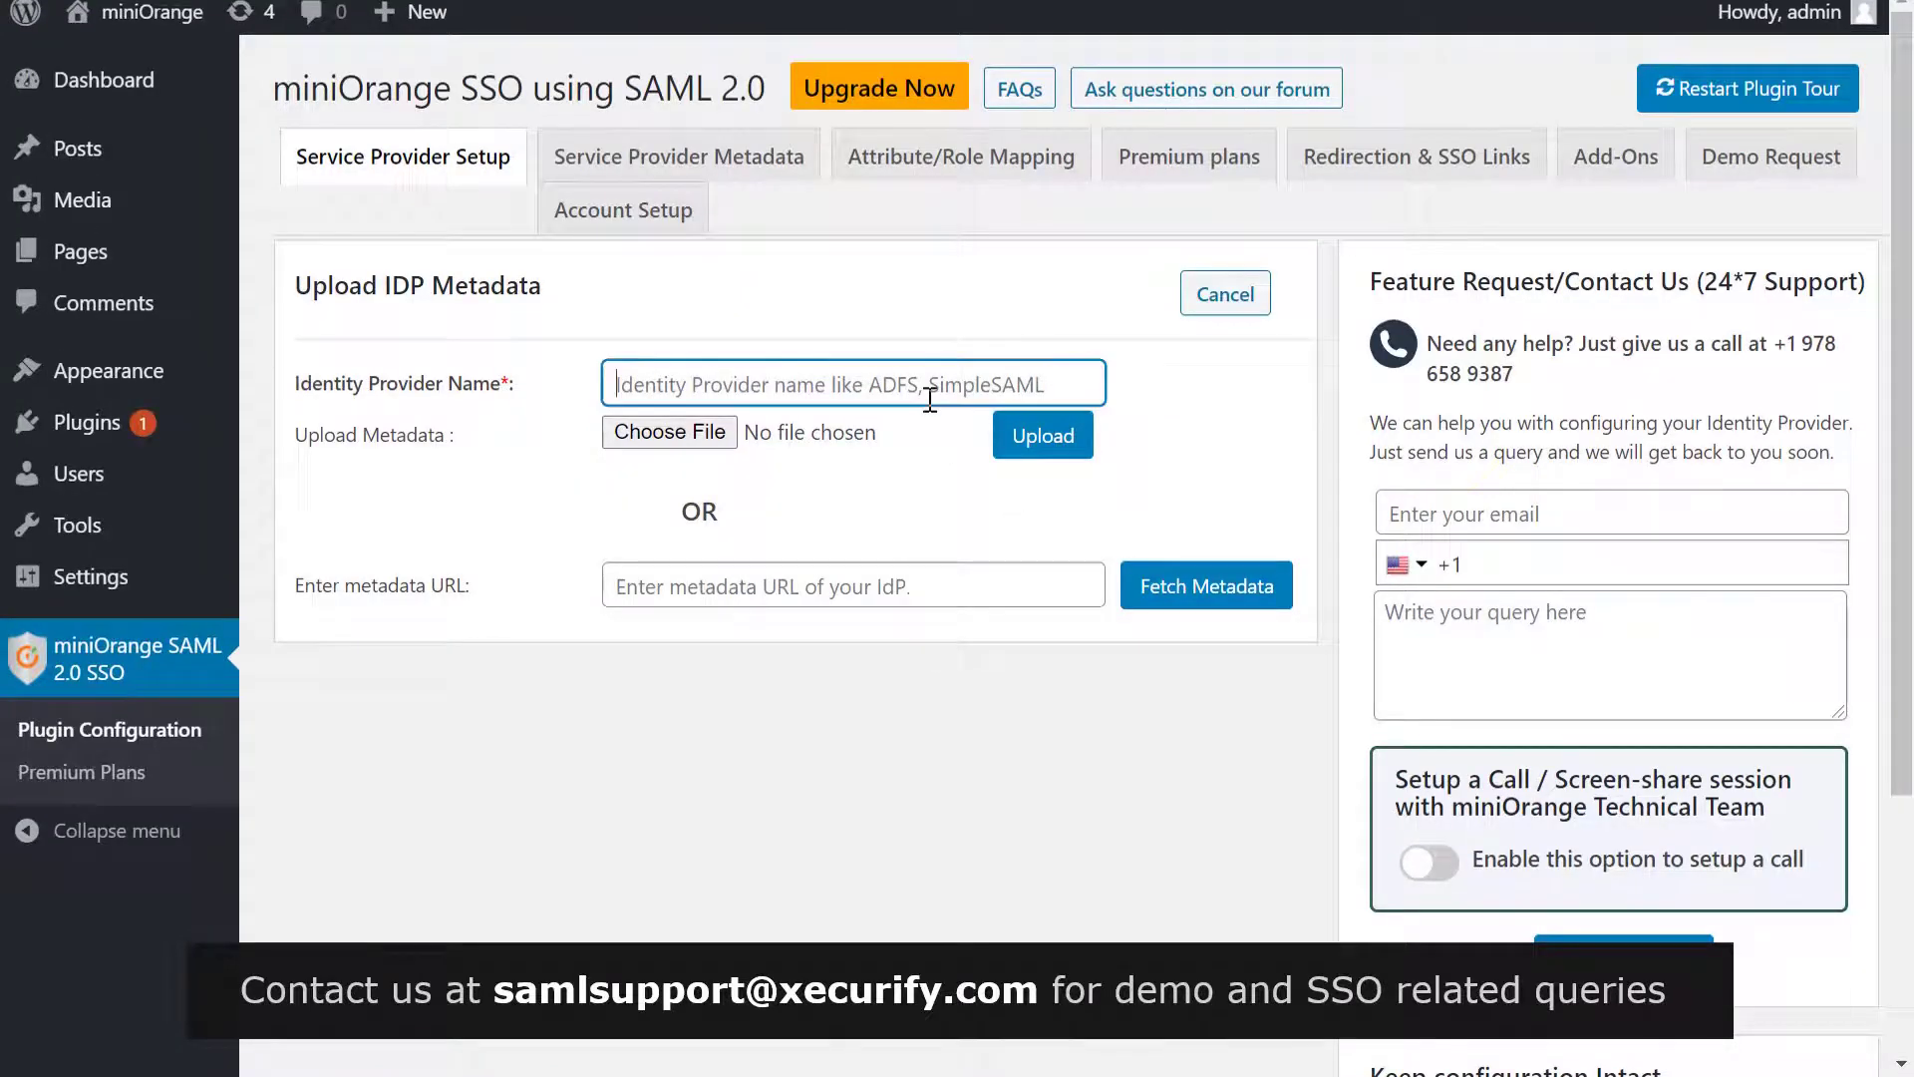
pyautogui.write('PingOne')
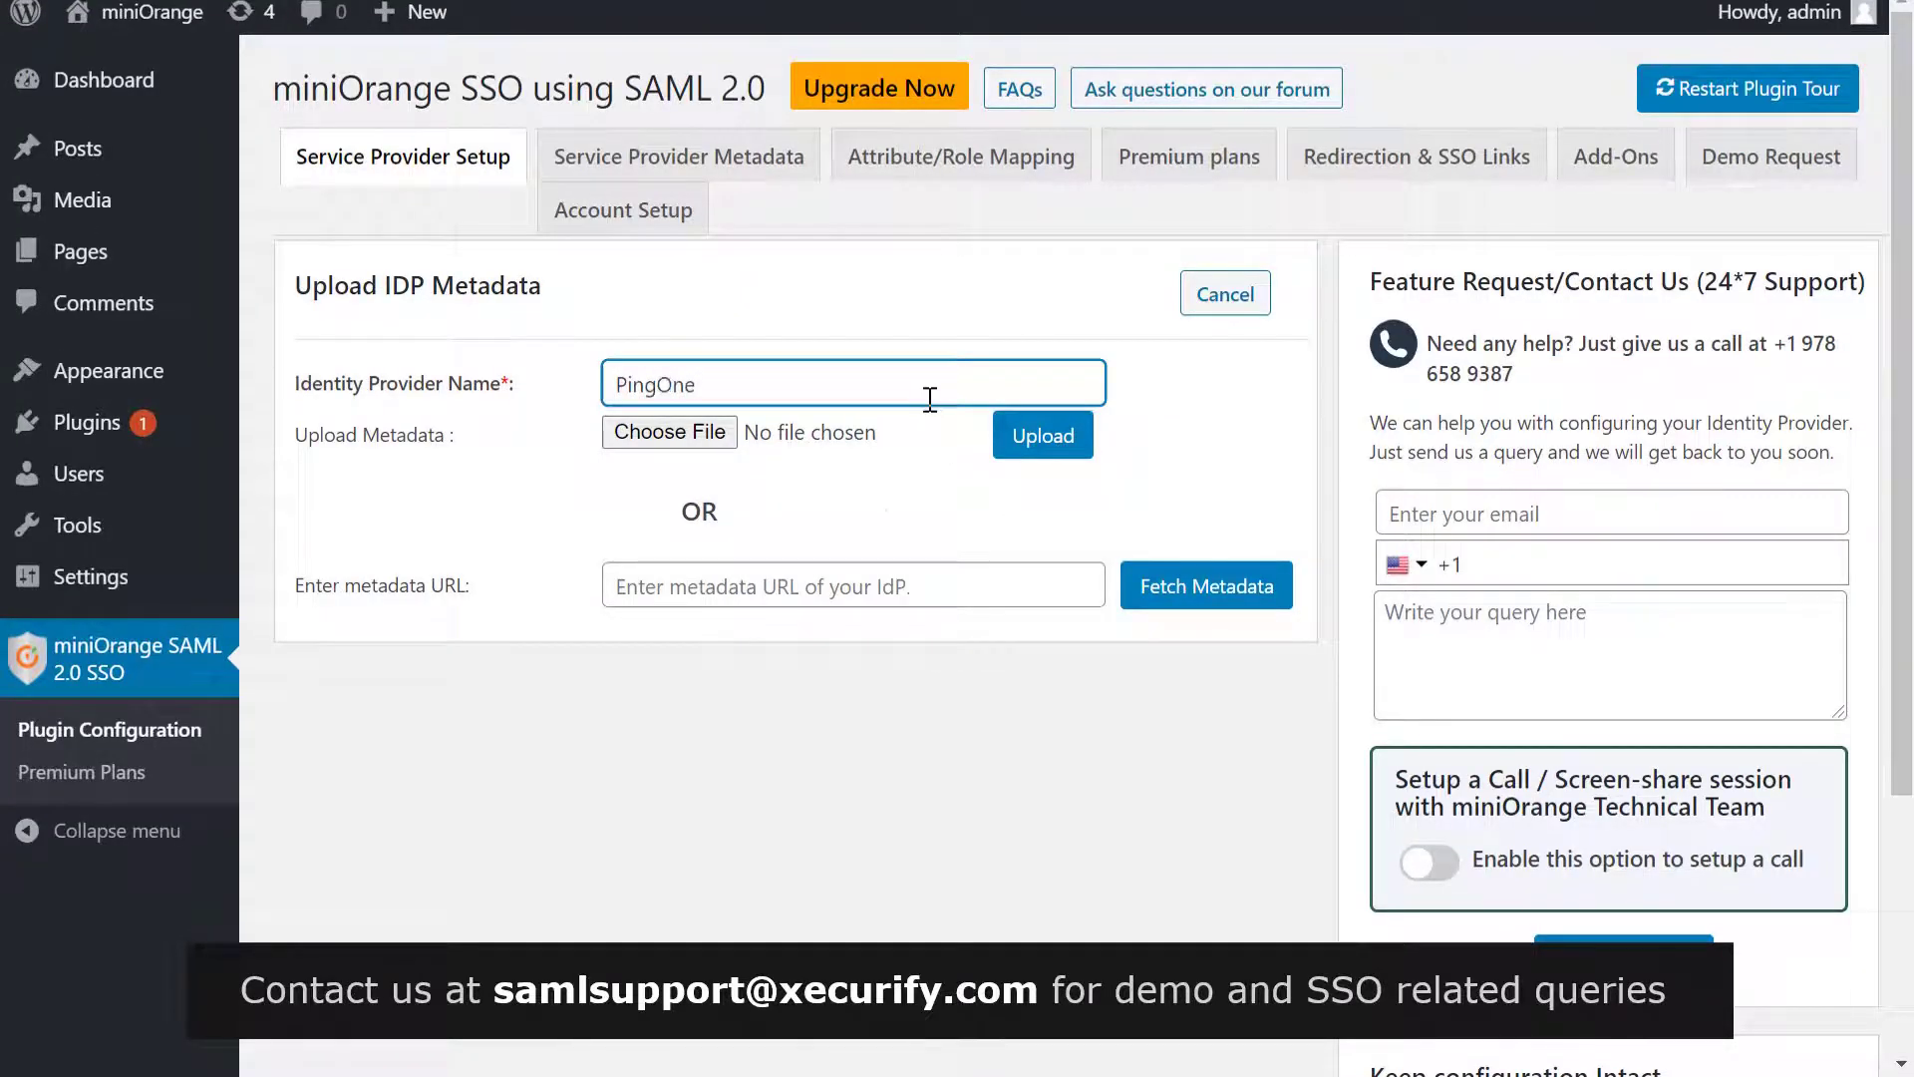
pyautogui.click(859, 578)
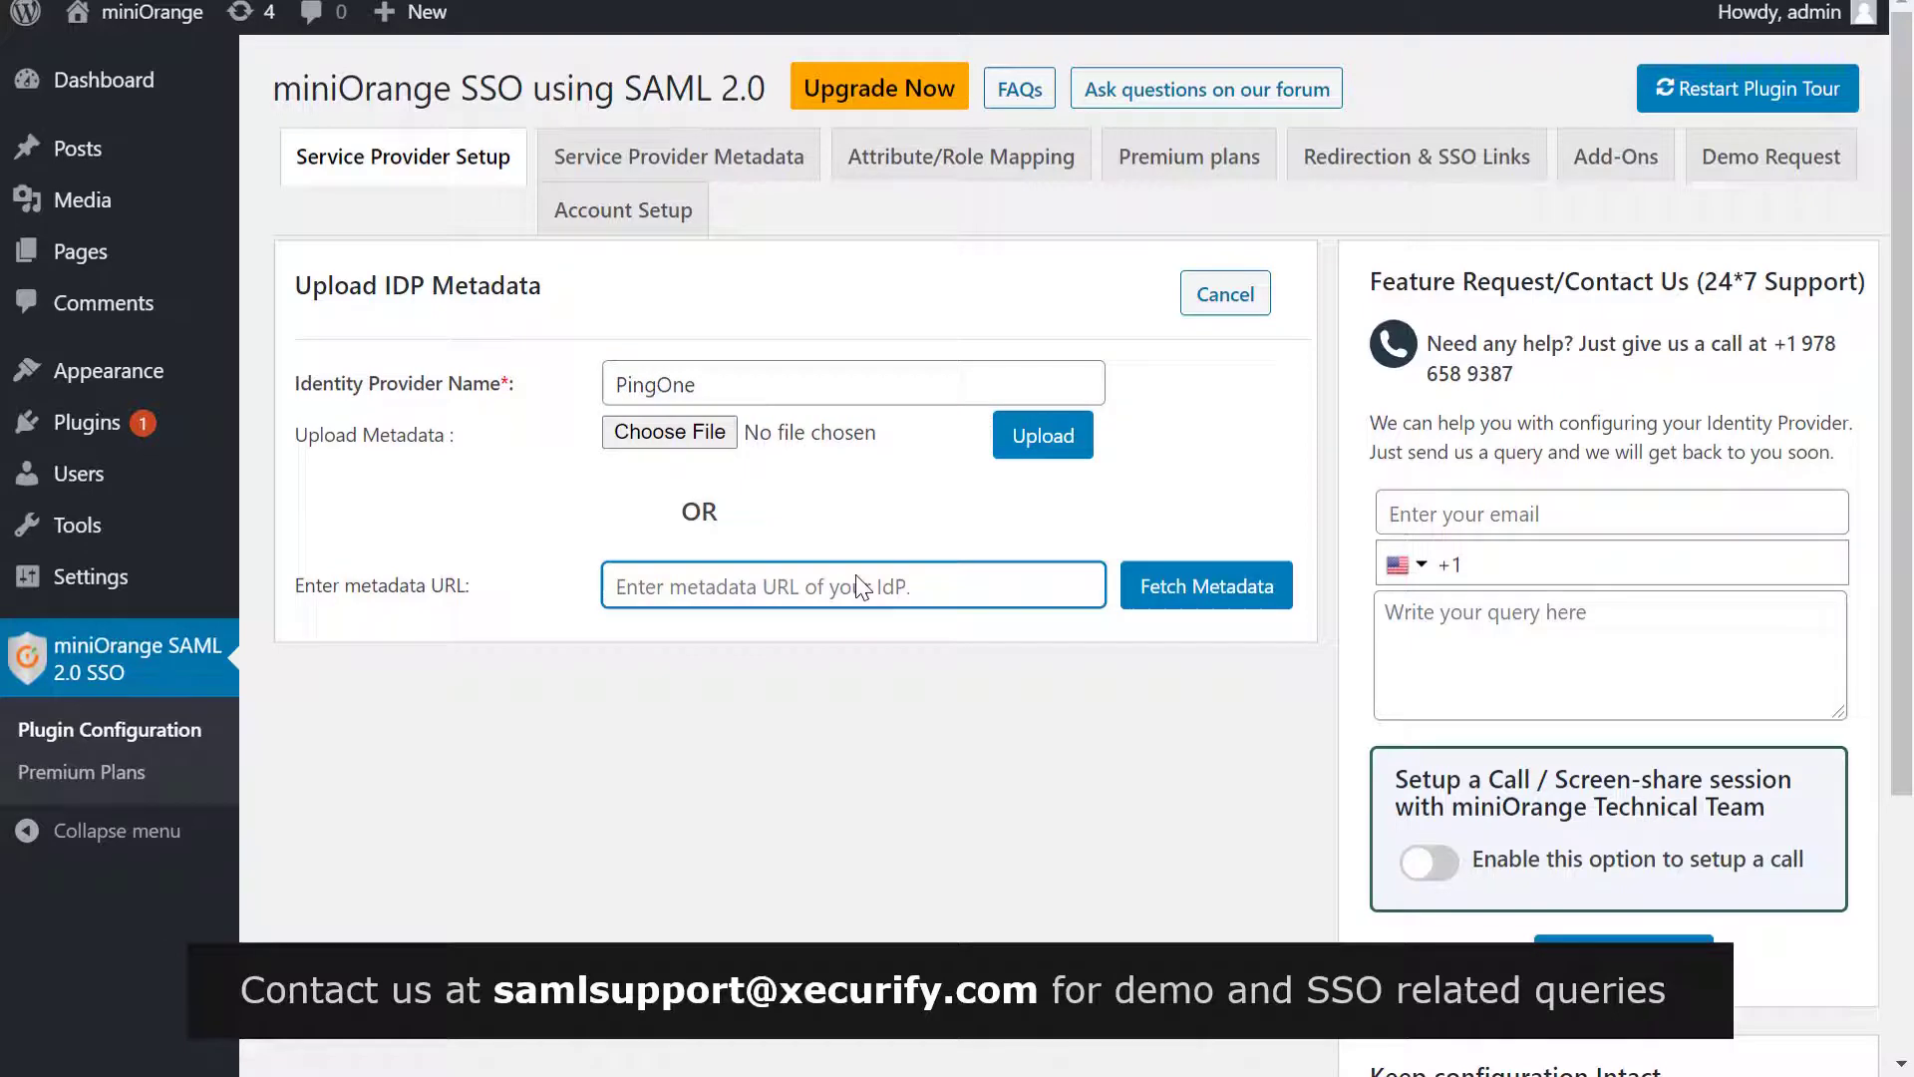
pyautogui.hotkey('ctrl', 'v')
pyautogui.click(1157, 591)
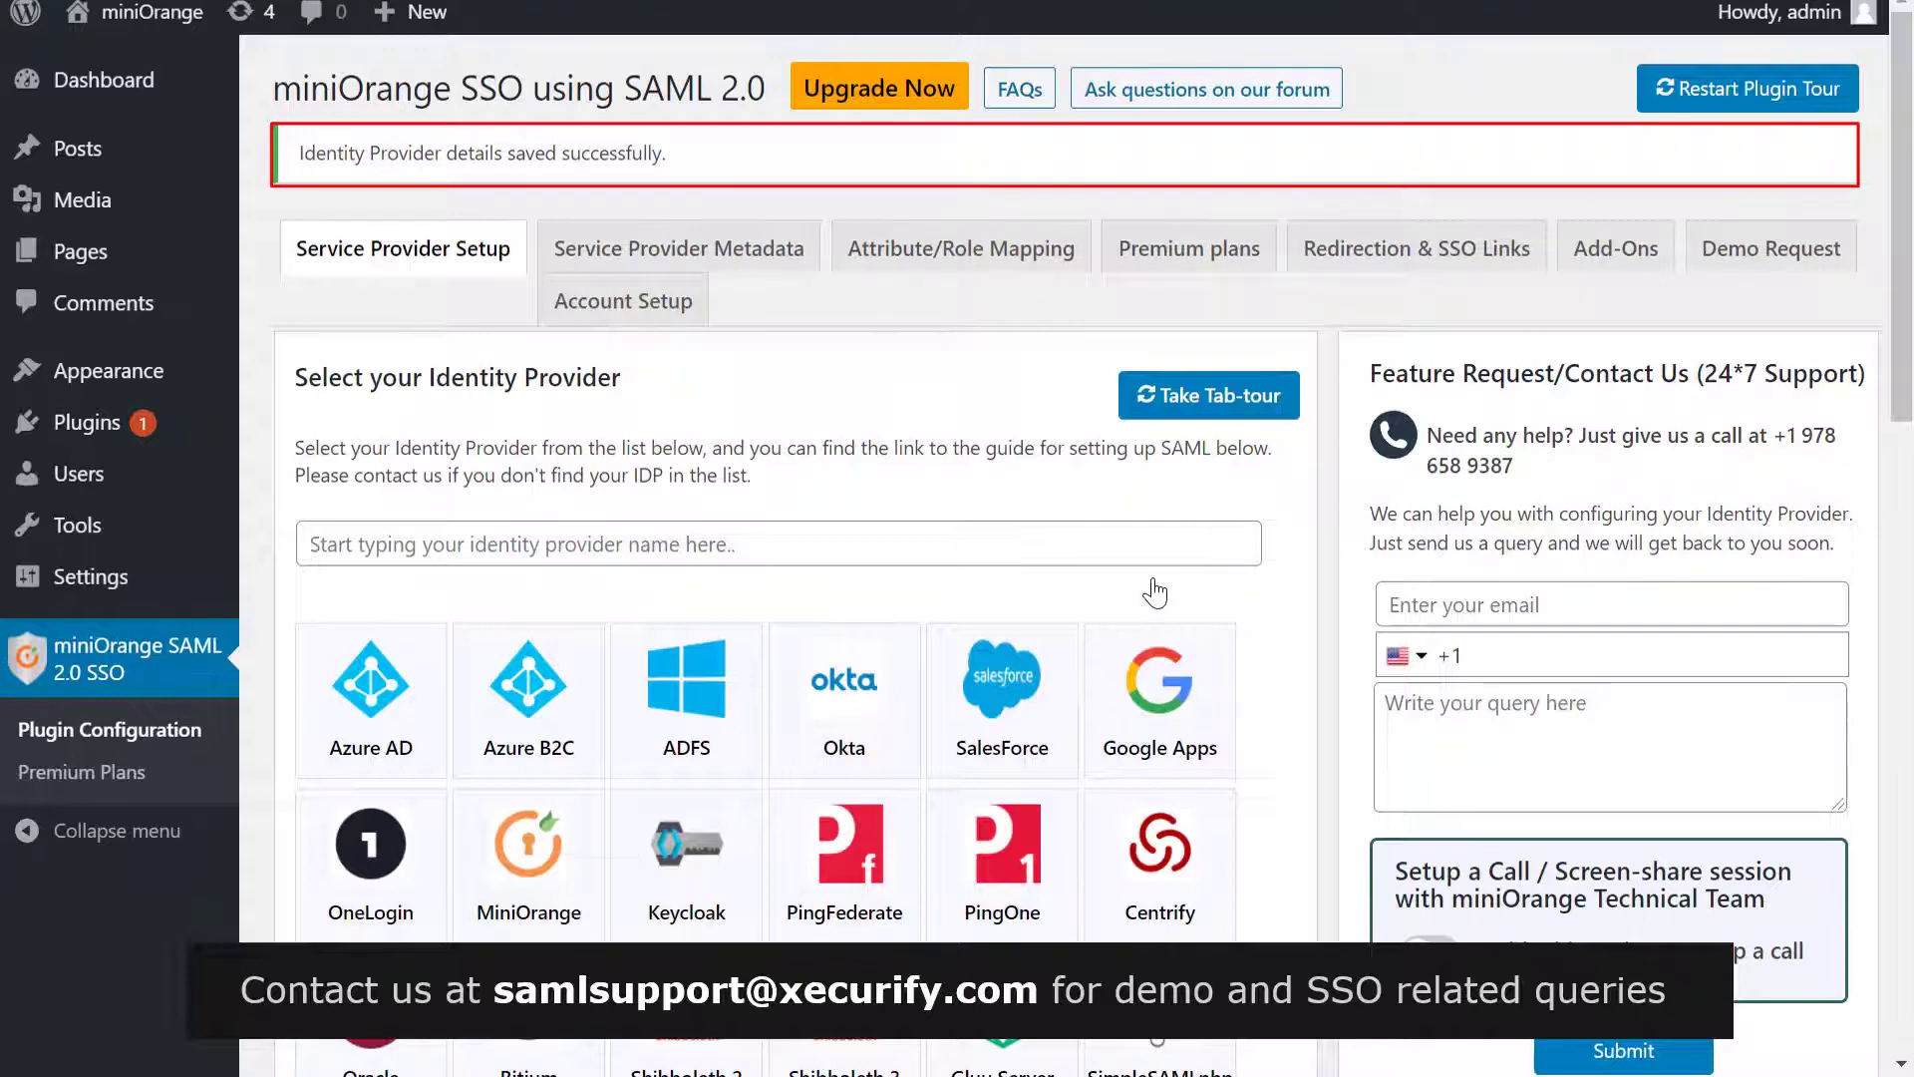
# Run the plugin's Test Configuration, signing in to PingOne with the test user's email and password
pyautogui.scroll(-3, 1146, 552)
pyautogui.scroll(-15, 1147, 551)
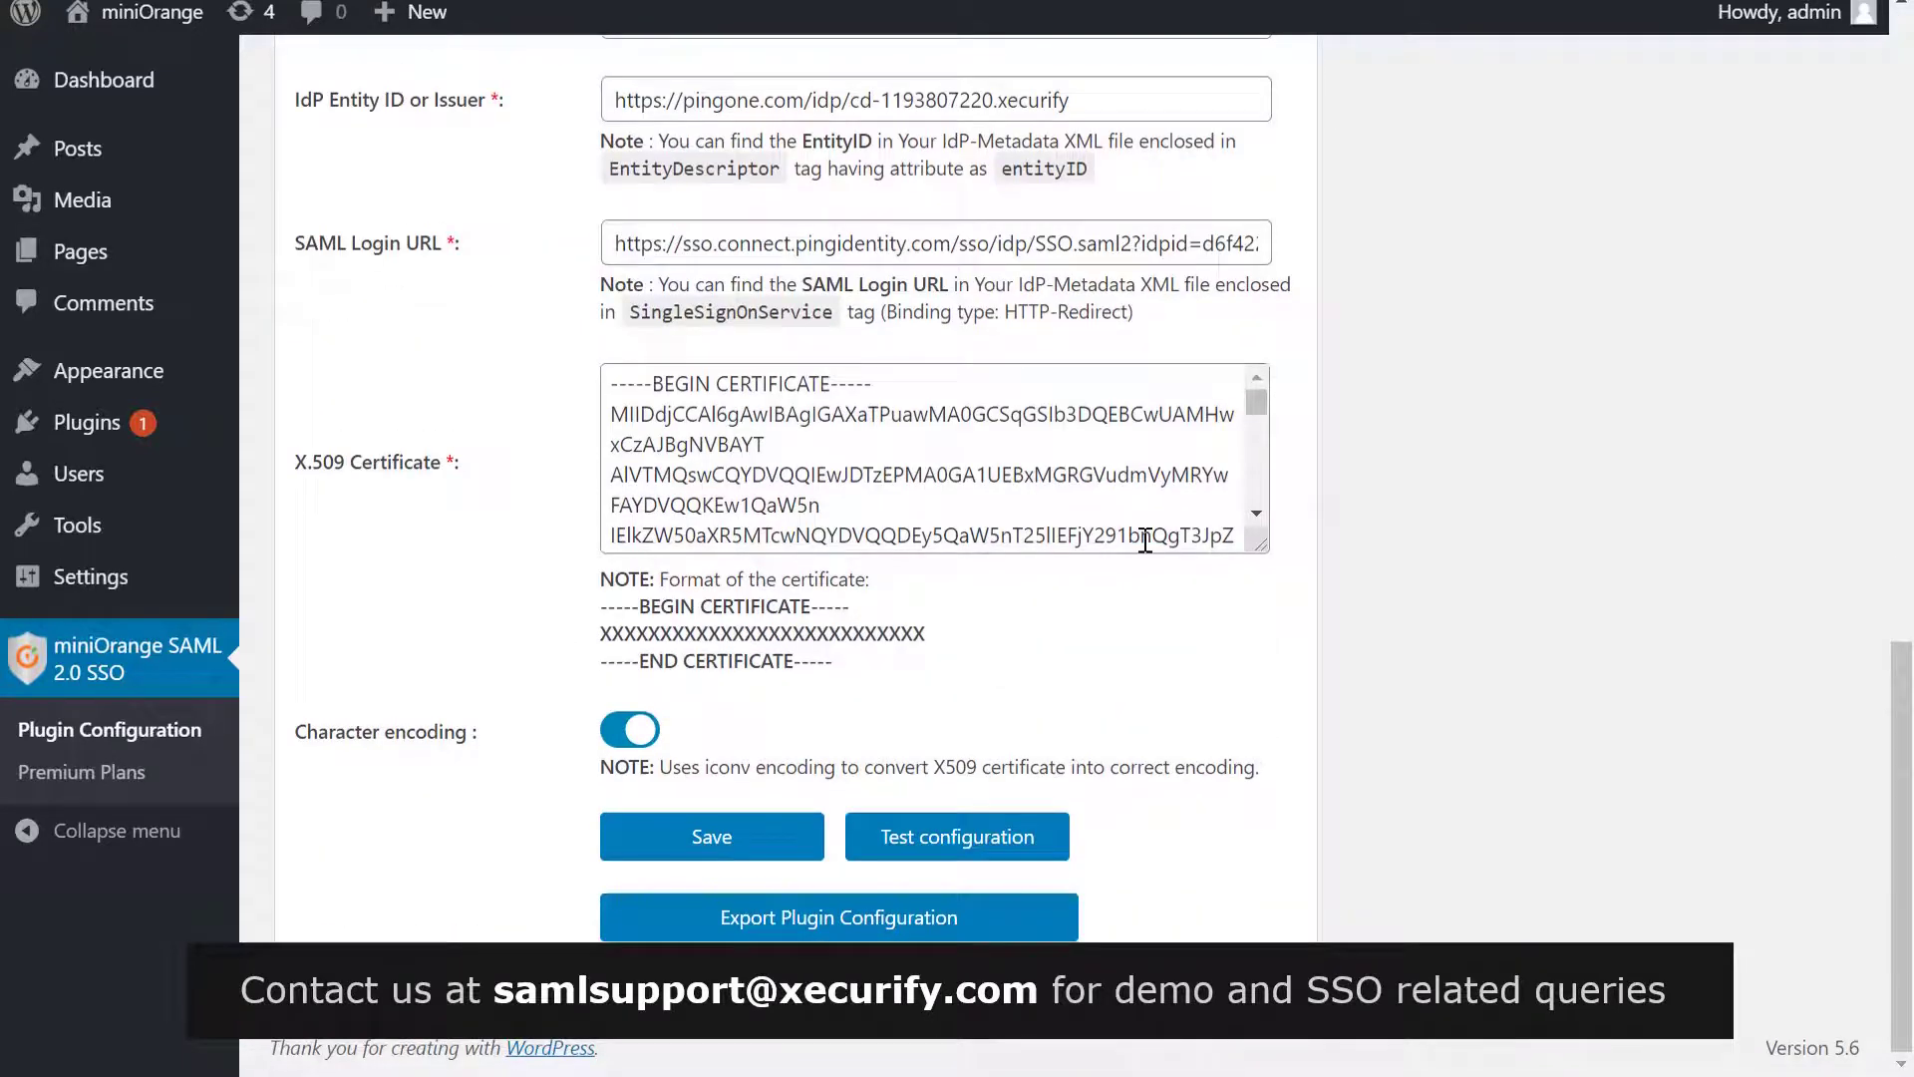
pyautogui.click(924, 846)
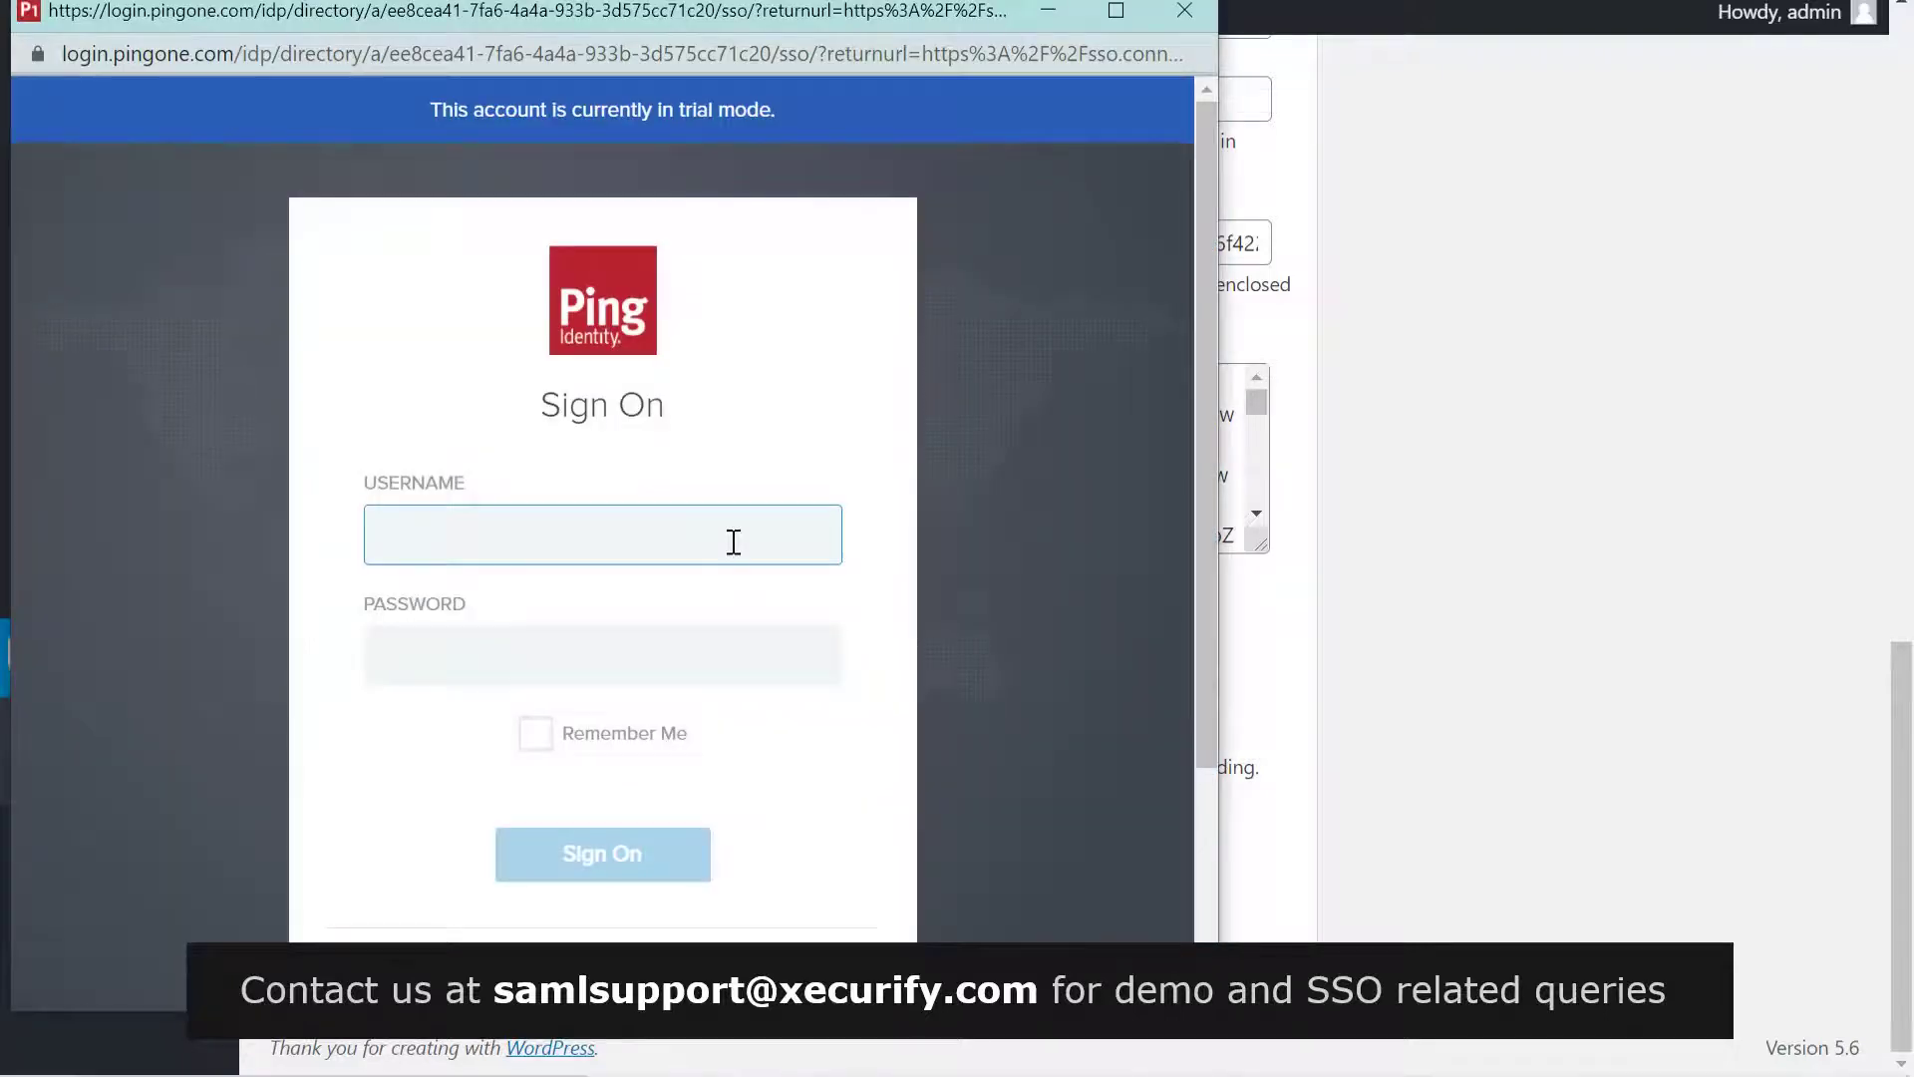
pyautogui.press('Tab')
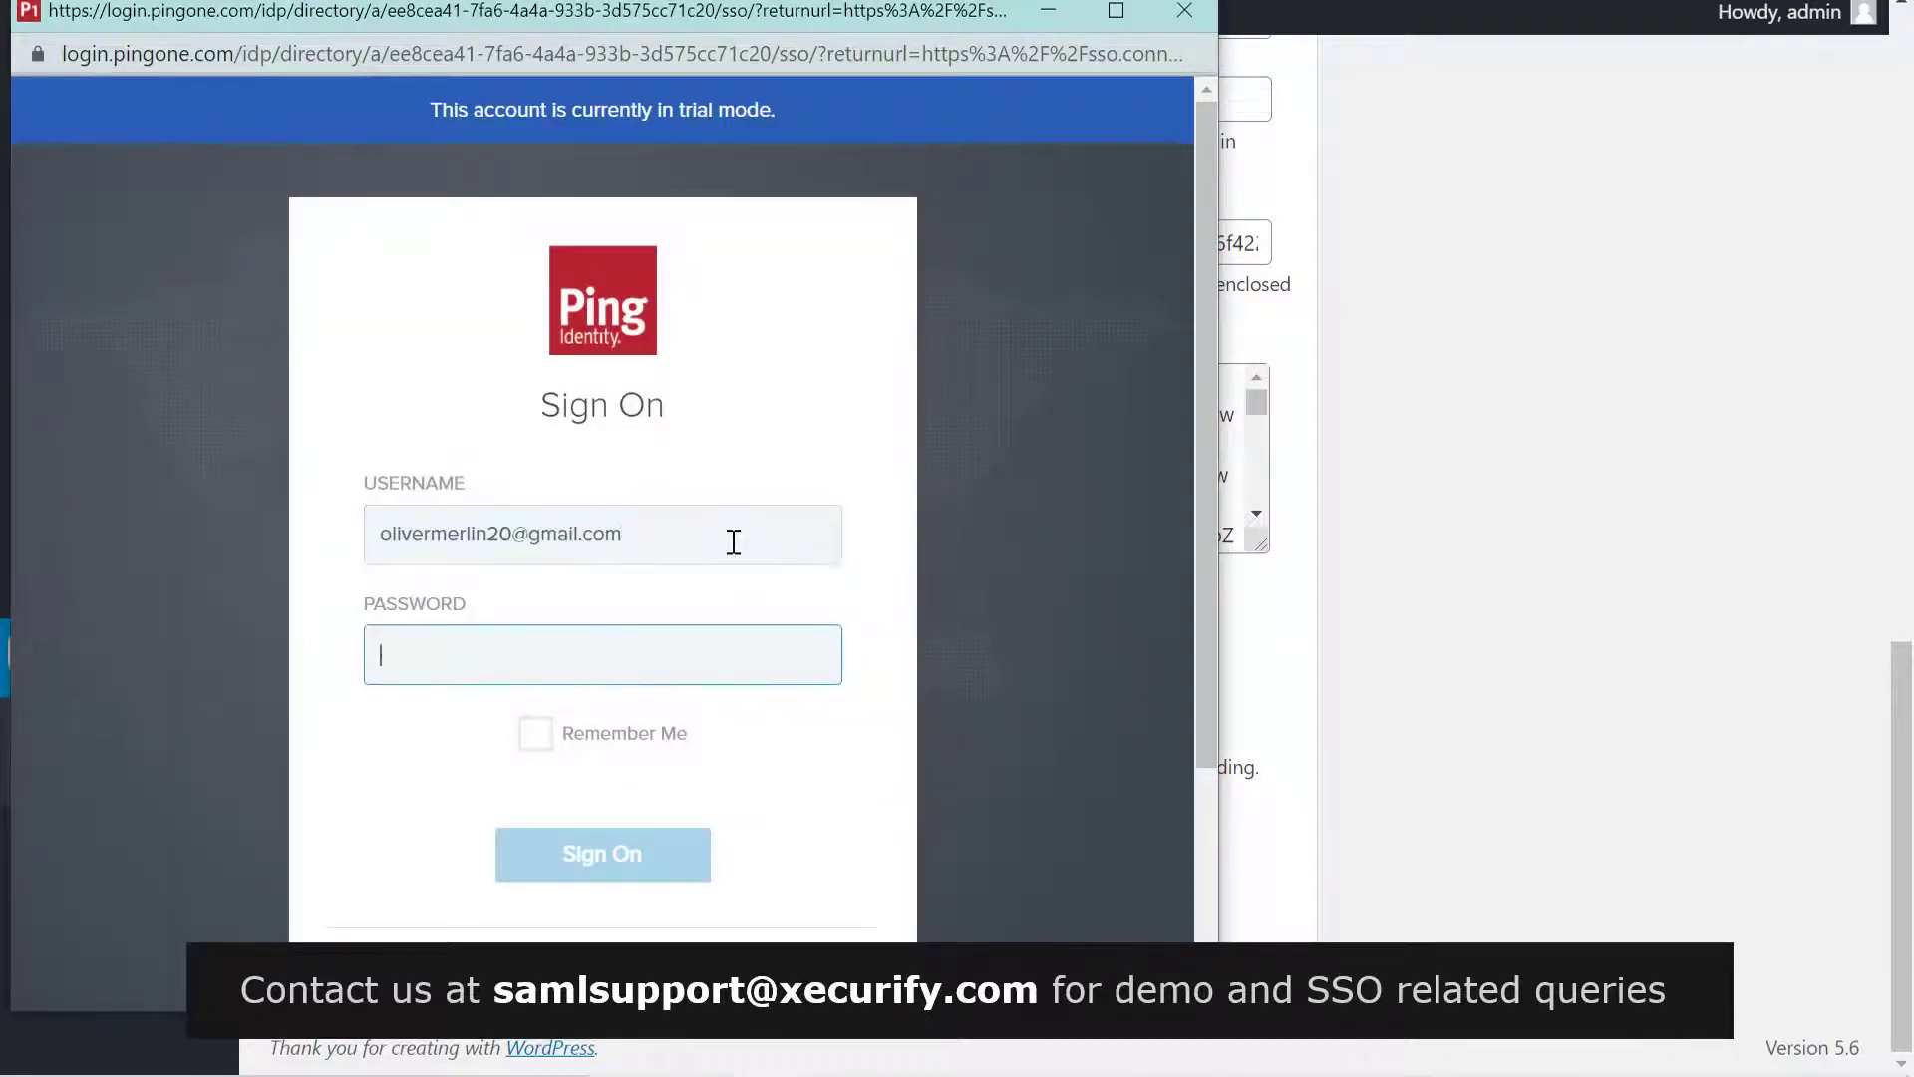
pyautogui.write('******')
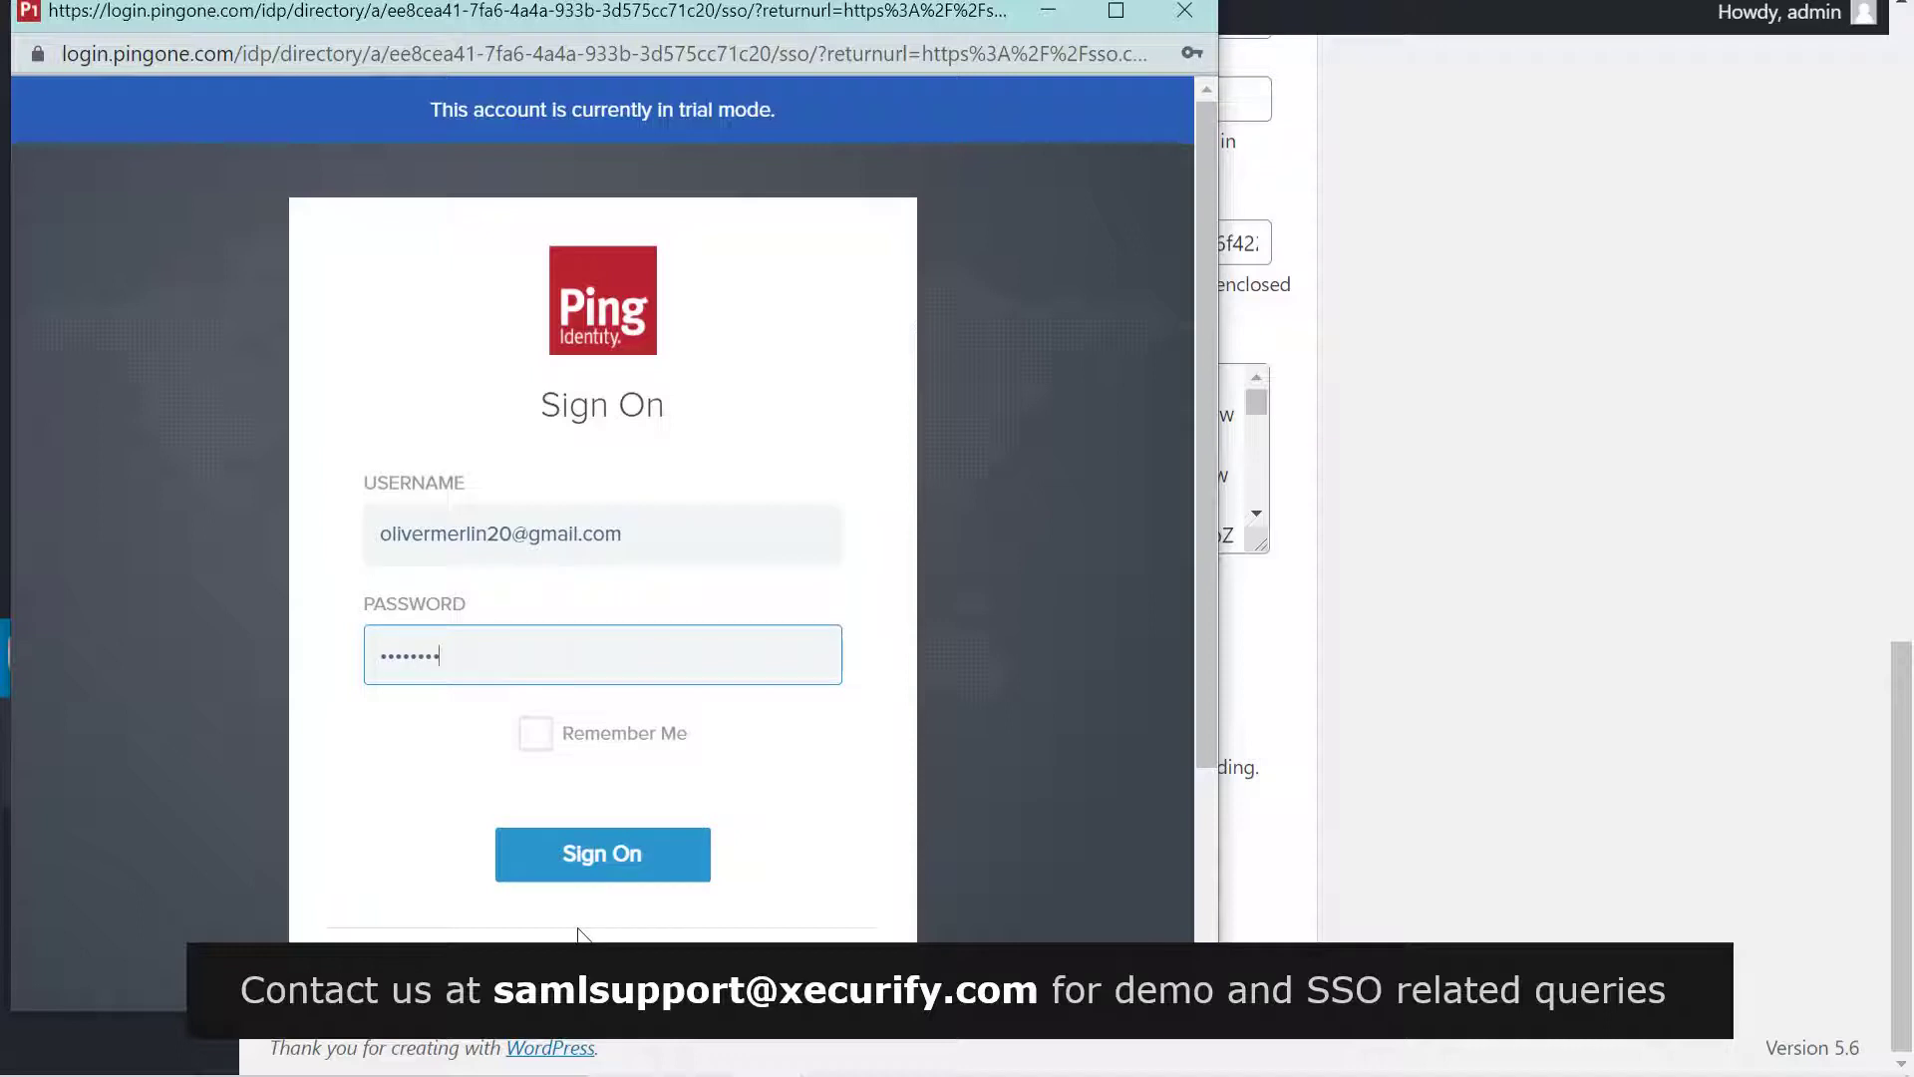
pyautogui.click(597, 877)
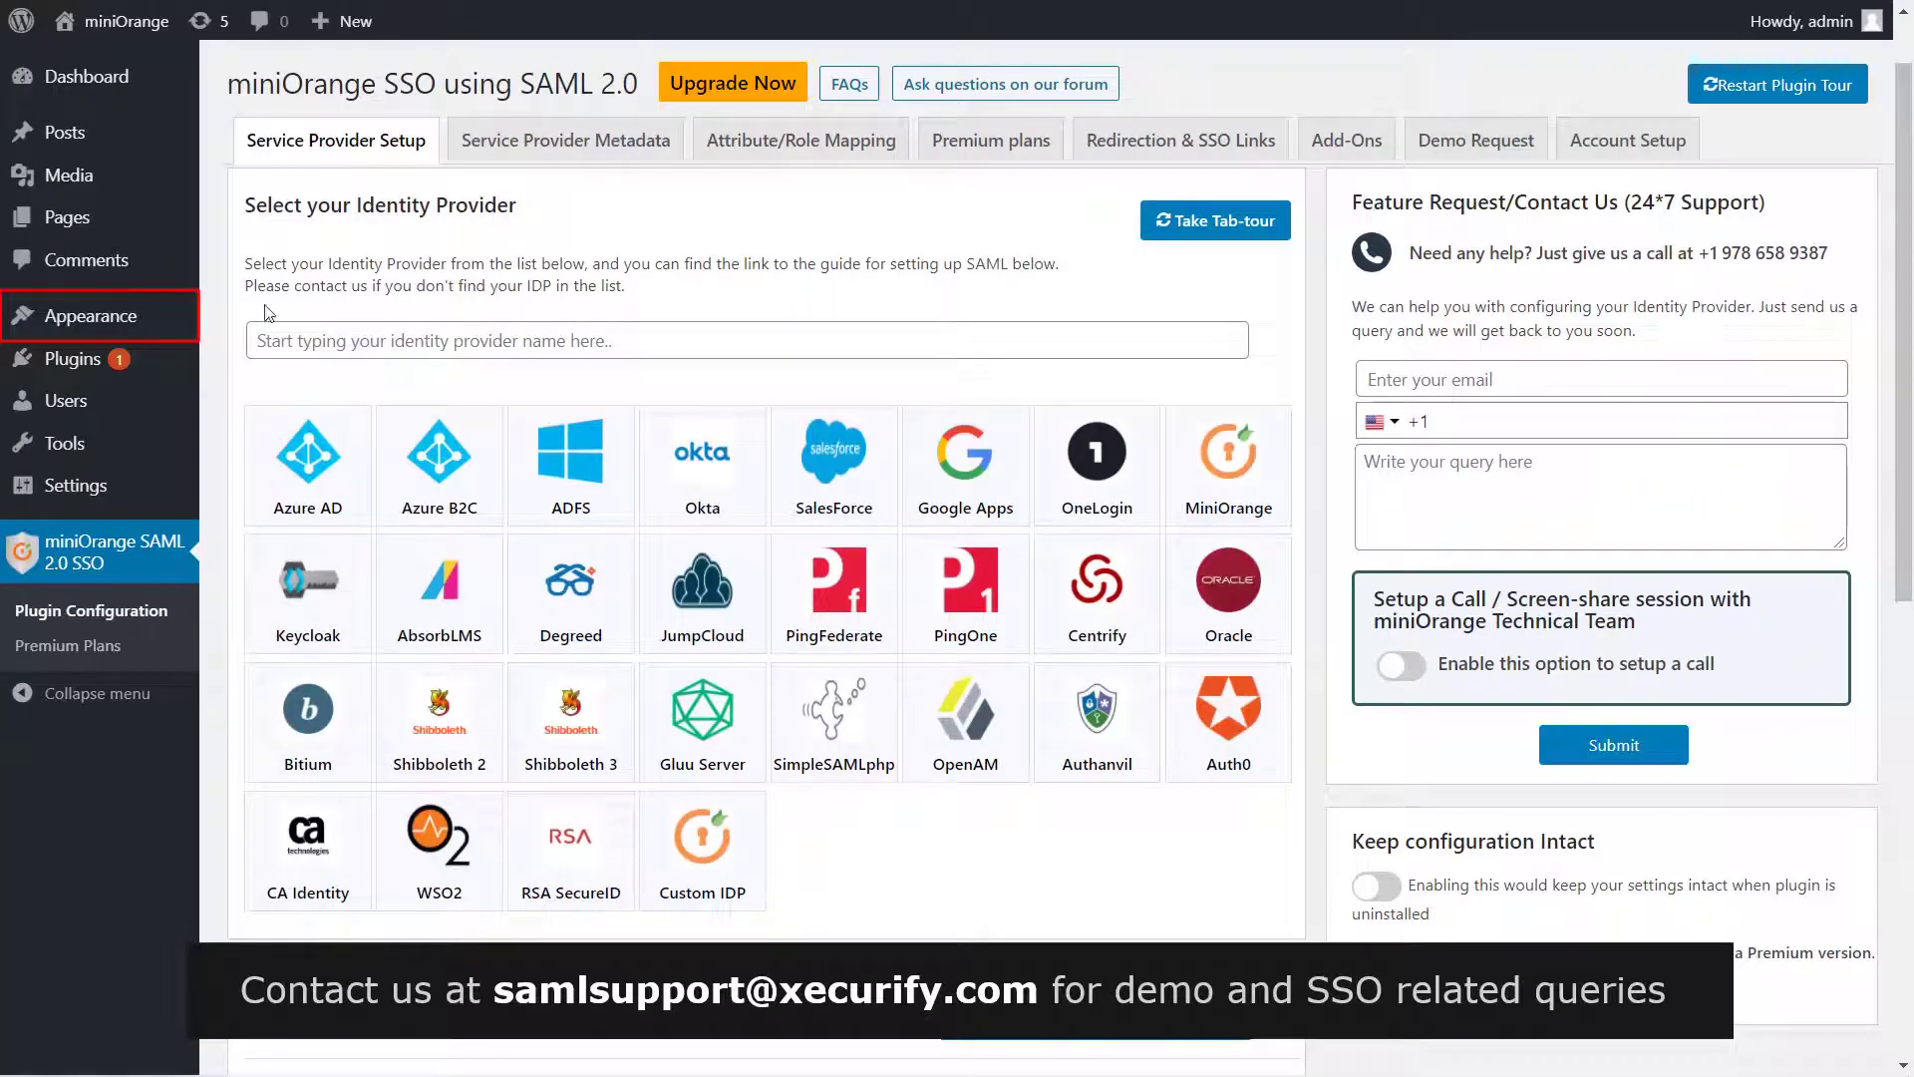
# Add the Login with PingOne widget to the Blog Sidebar, titled 'Login with PingOne', and save it
pyautogui.moveTo(151, 315)
pyautogui.click(274, 391)
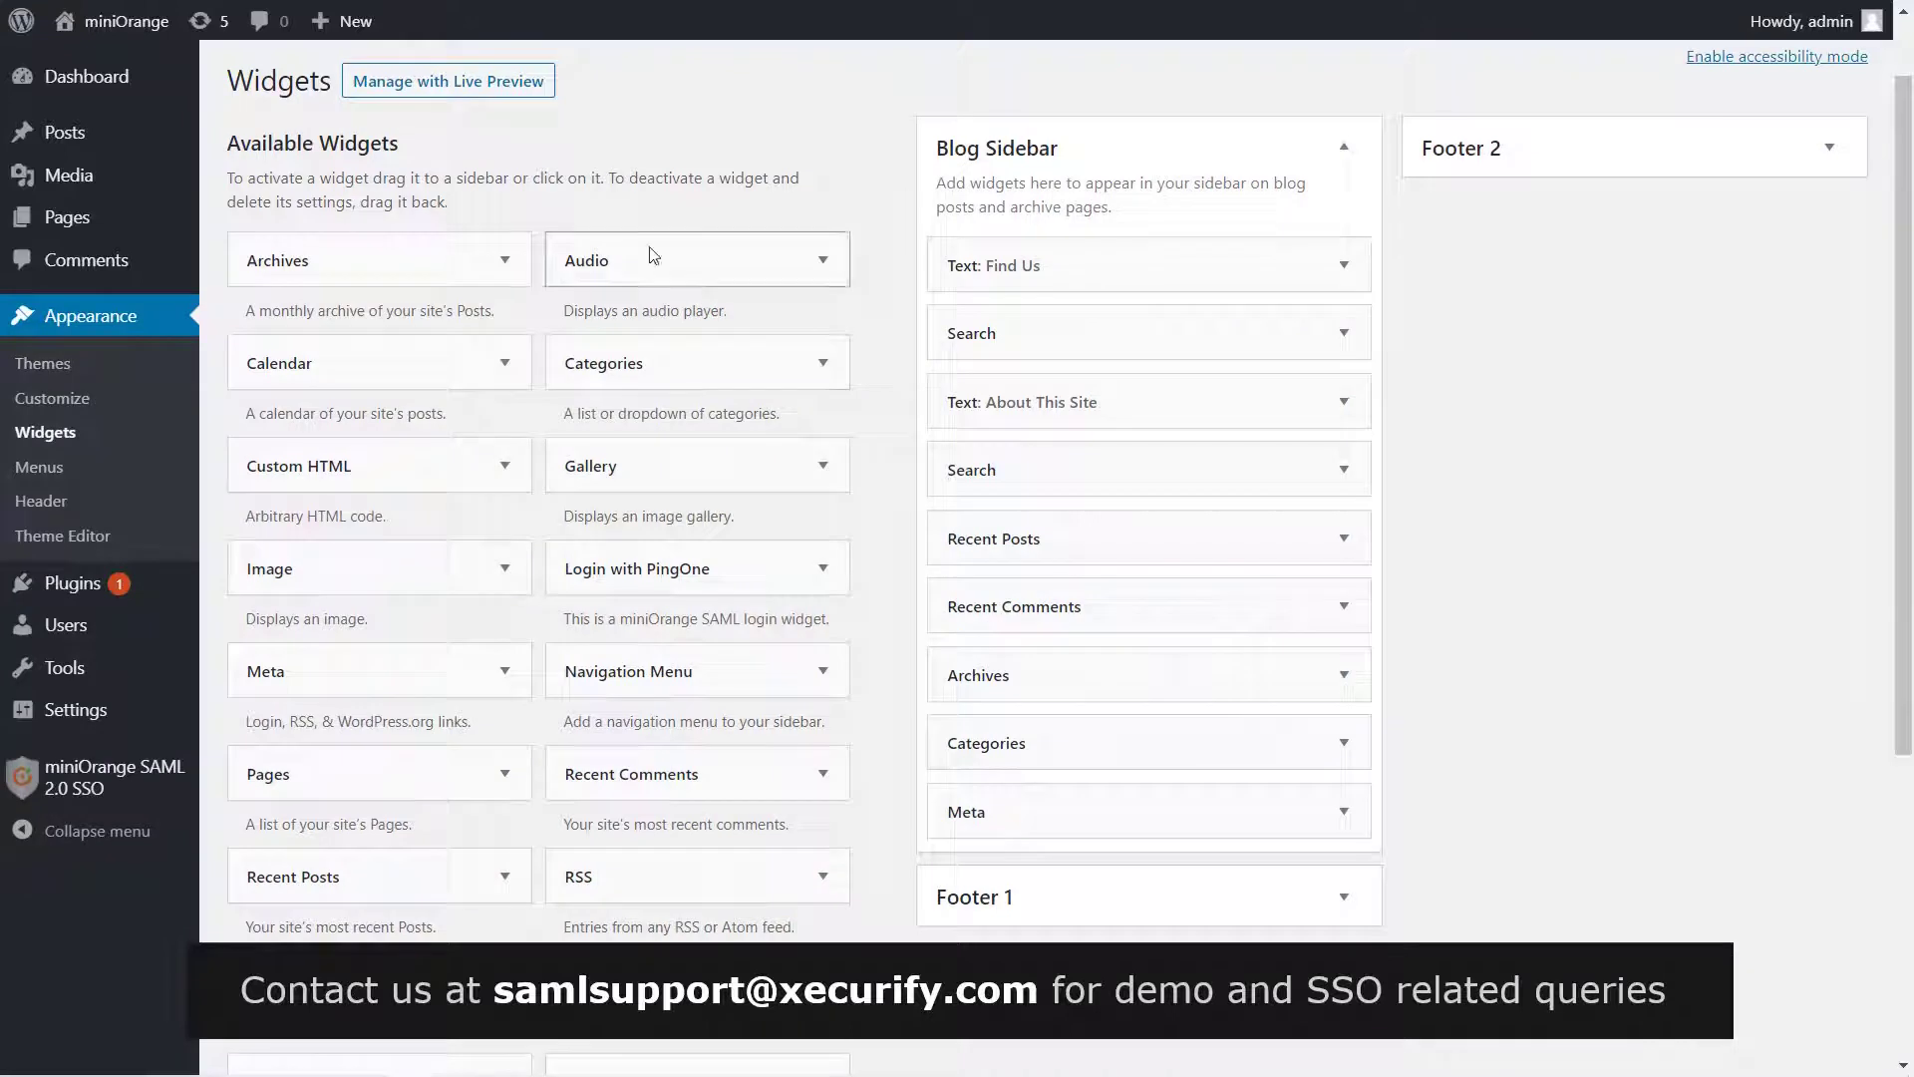
pyautogui.click(784, 567)
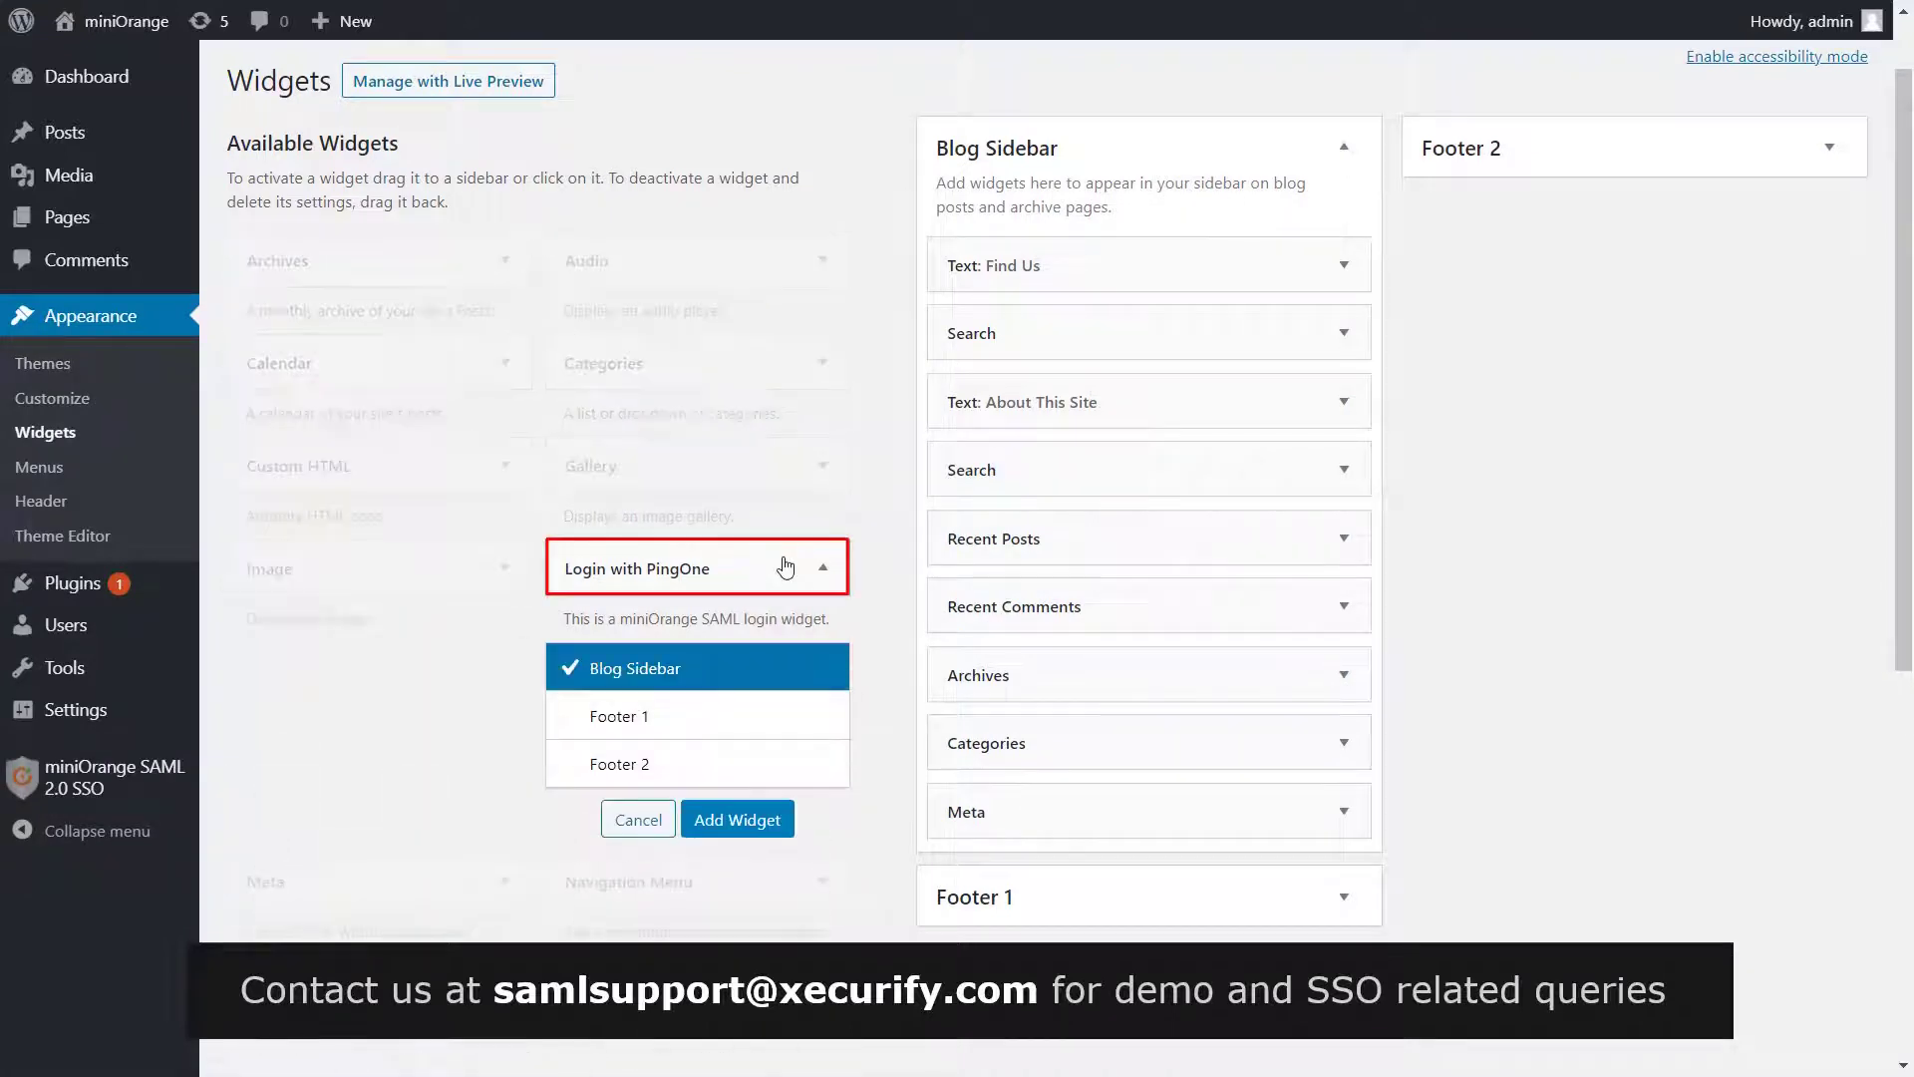
pyautogui.click(741, 810)
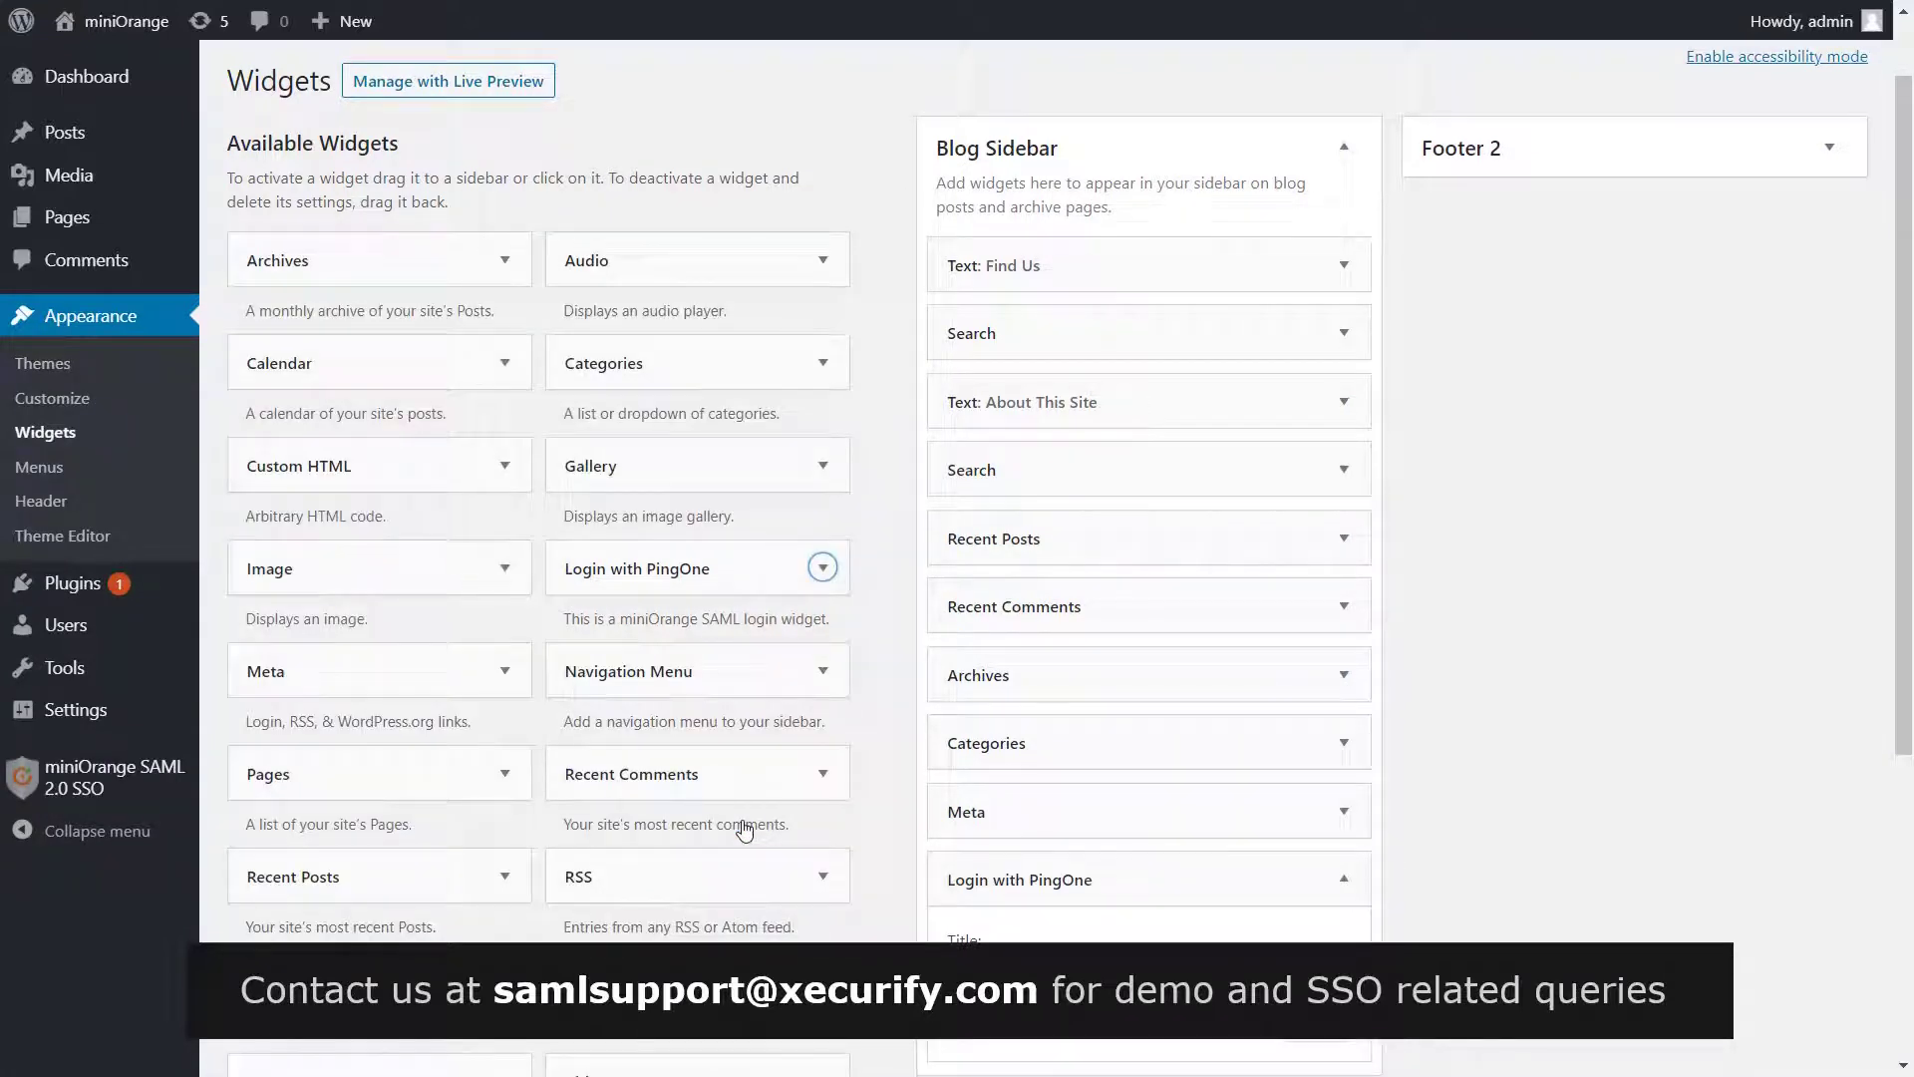
pyautogui.click(972, 815)
pyautogui.write('L')
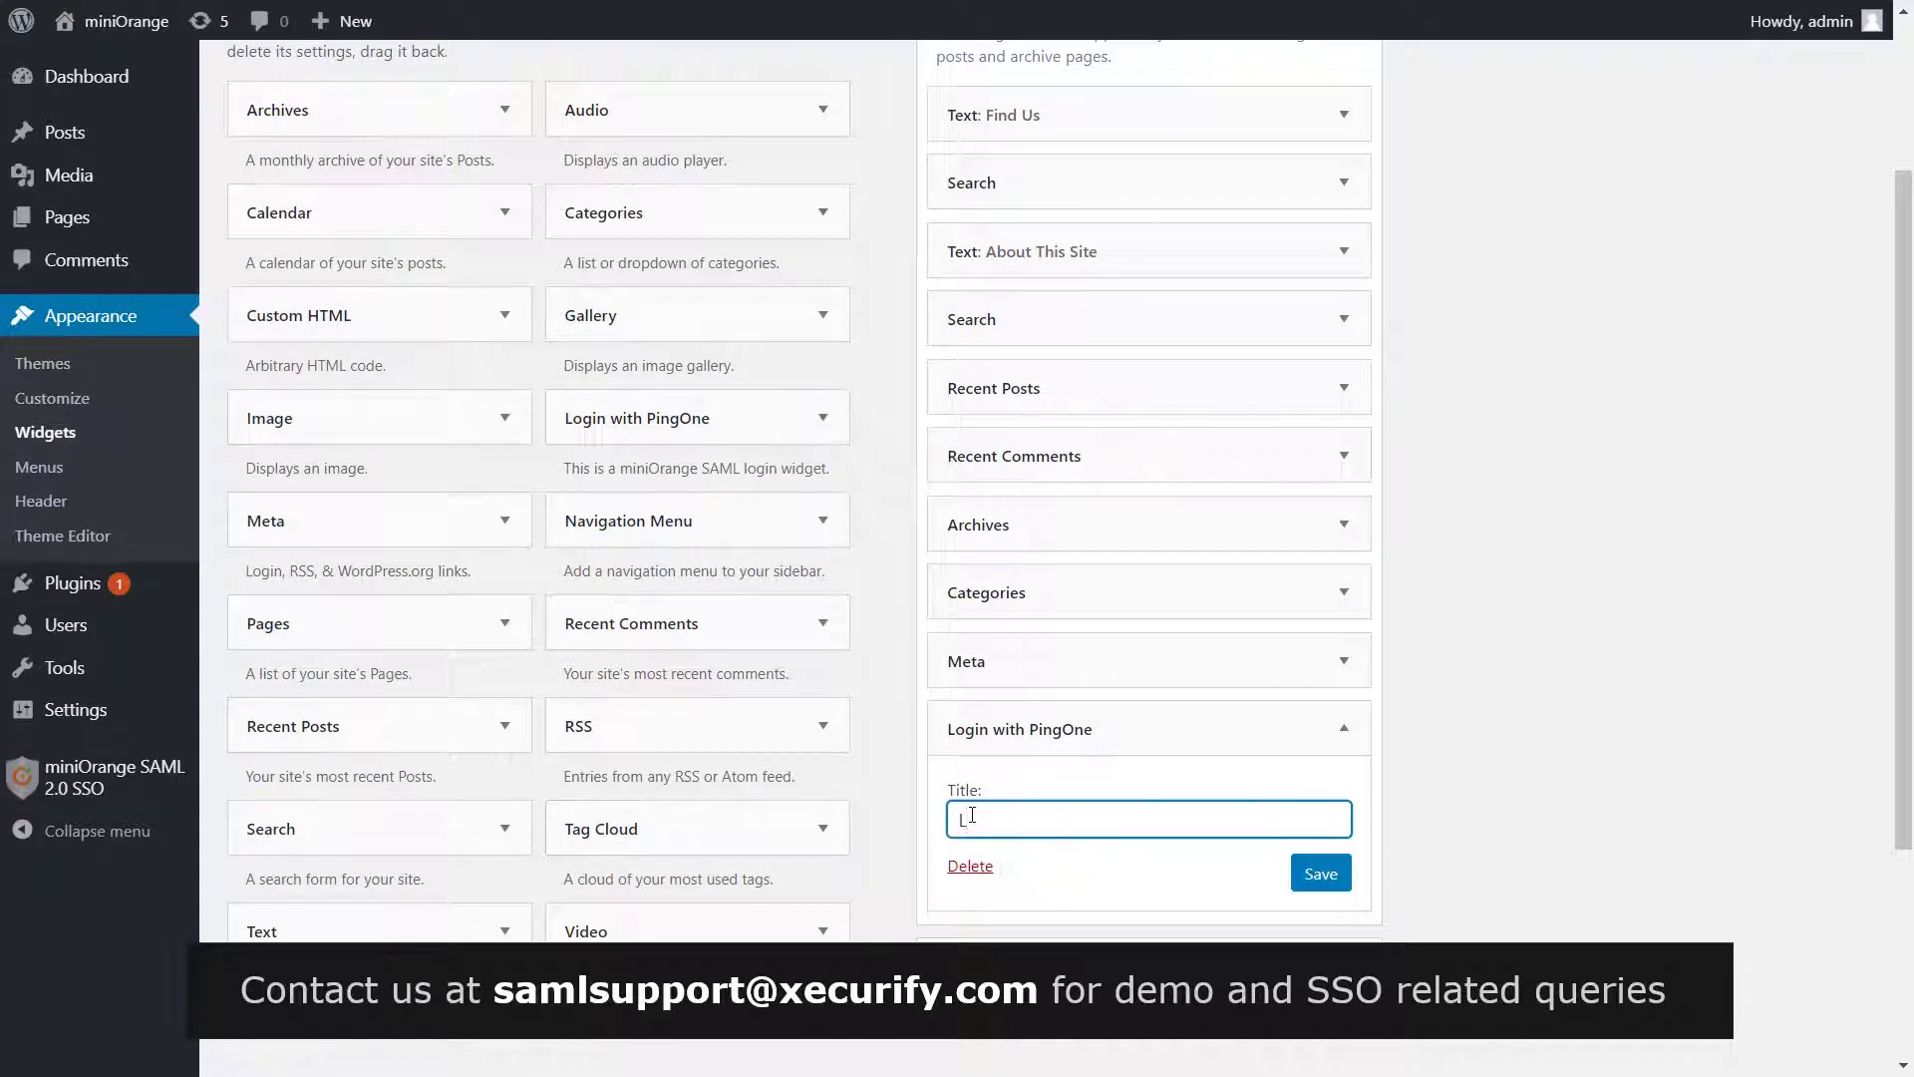
pyautogui.write('ogin with PingOne')
pyautogui.click(1309, 878)
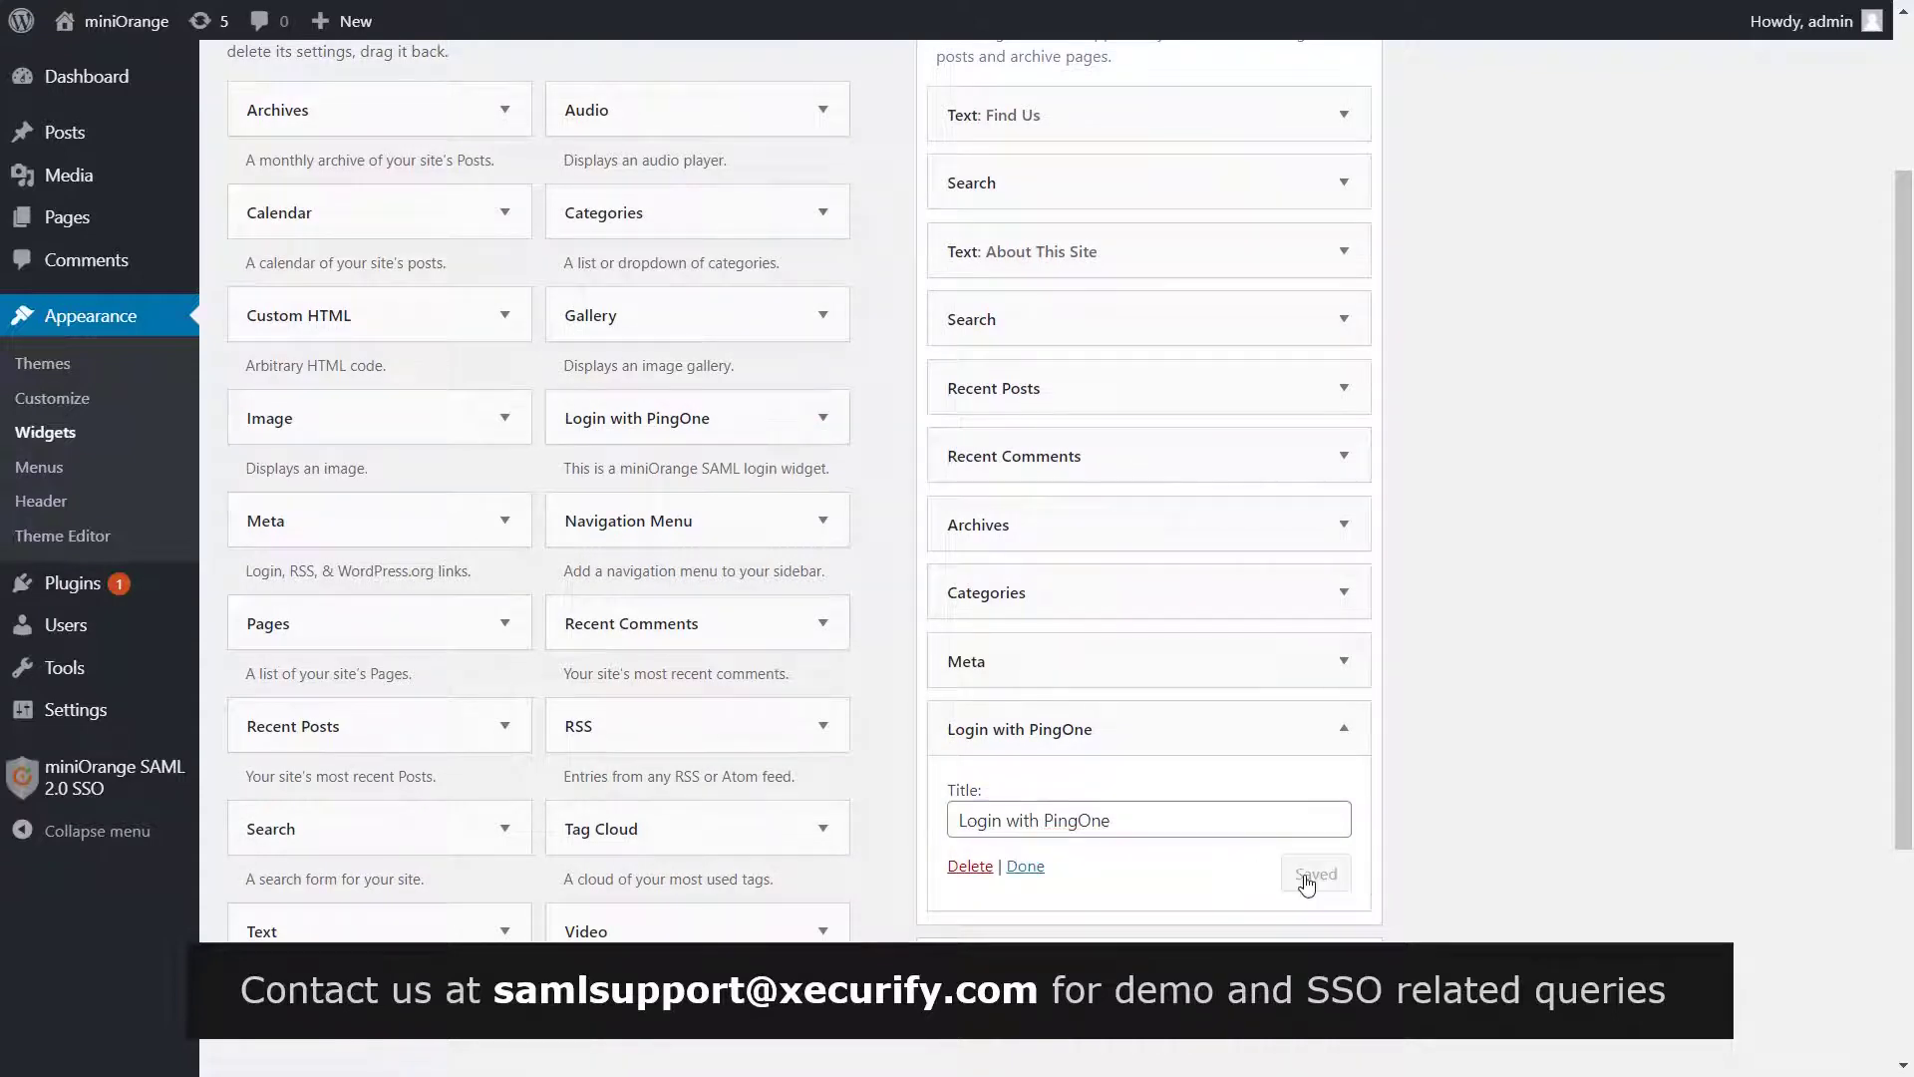
pyautogui.click(1027, 868)
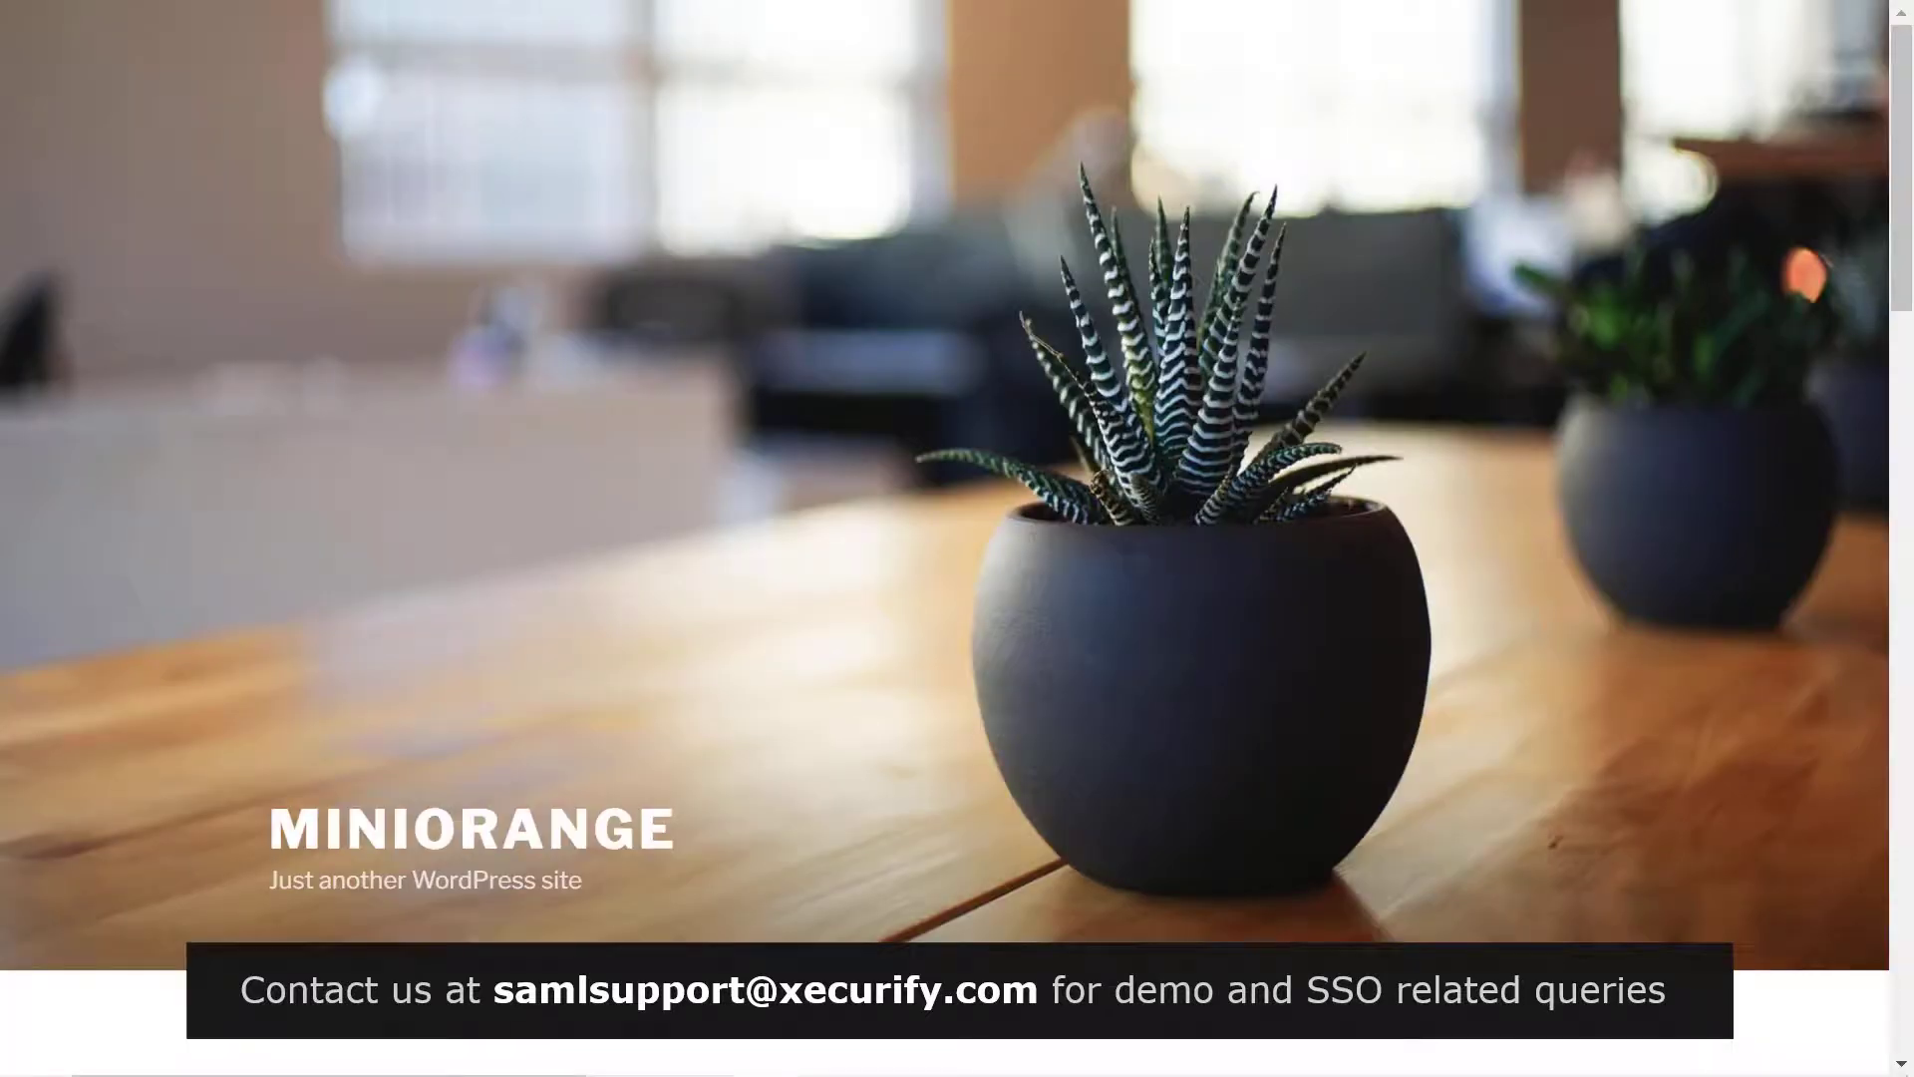
# Sign in via the sidebar's Login with PingOne link using the PingOne username and password
pyautogui.scroll(-10, 937, 386)
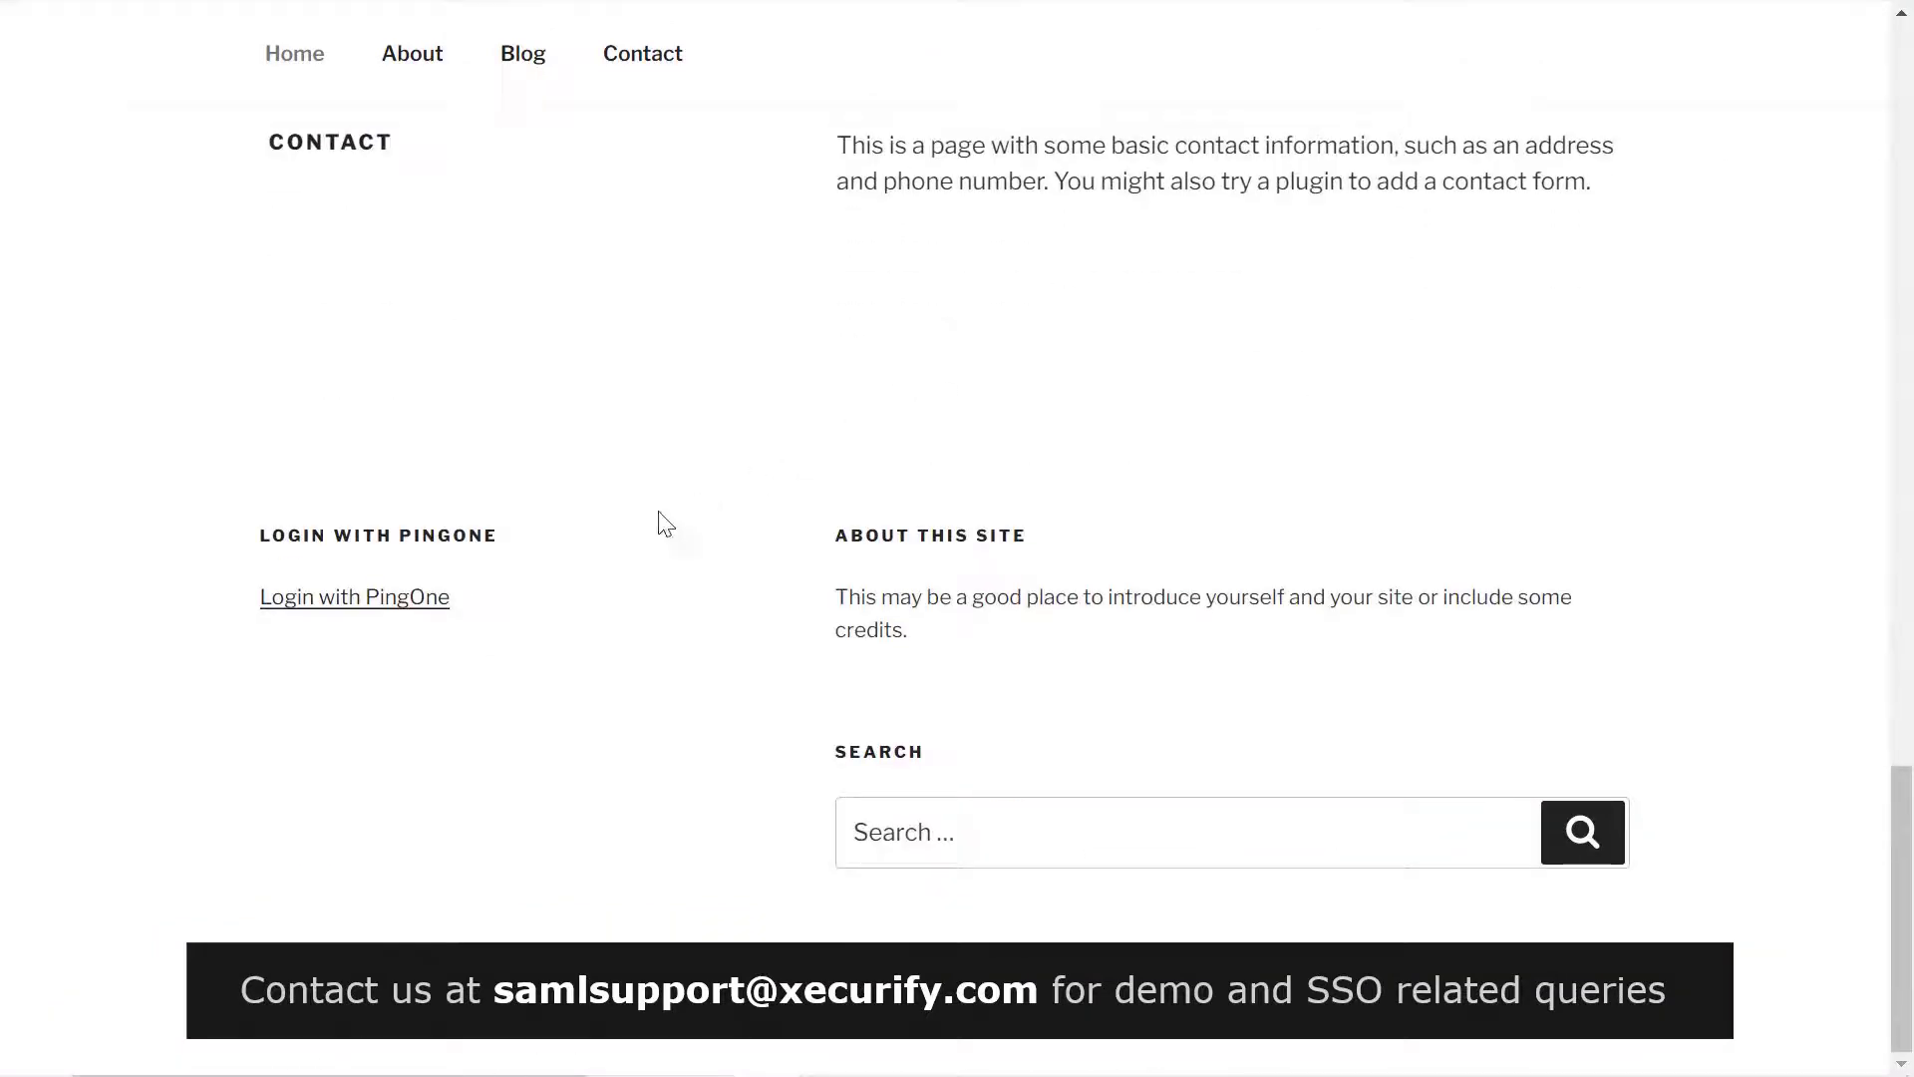
pyautogui.click(422, 608)
pyautogui.click(957, 385)
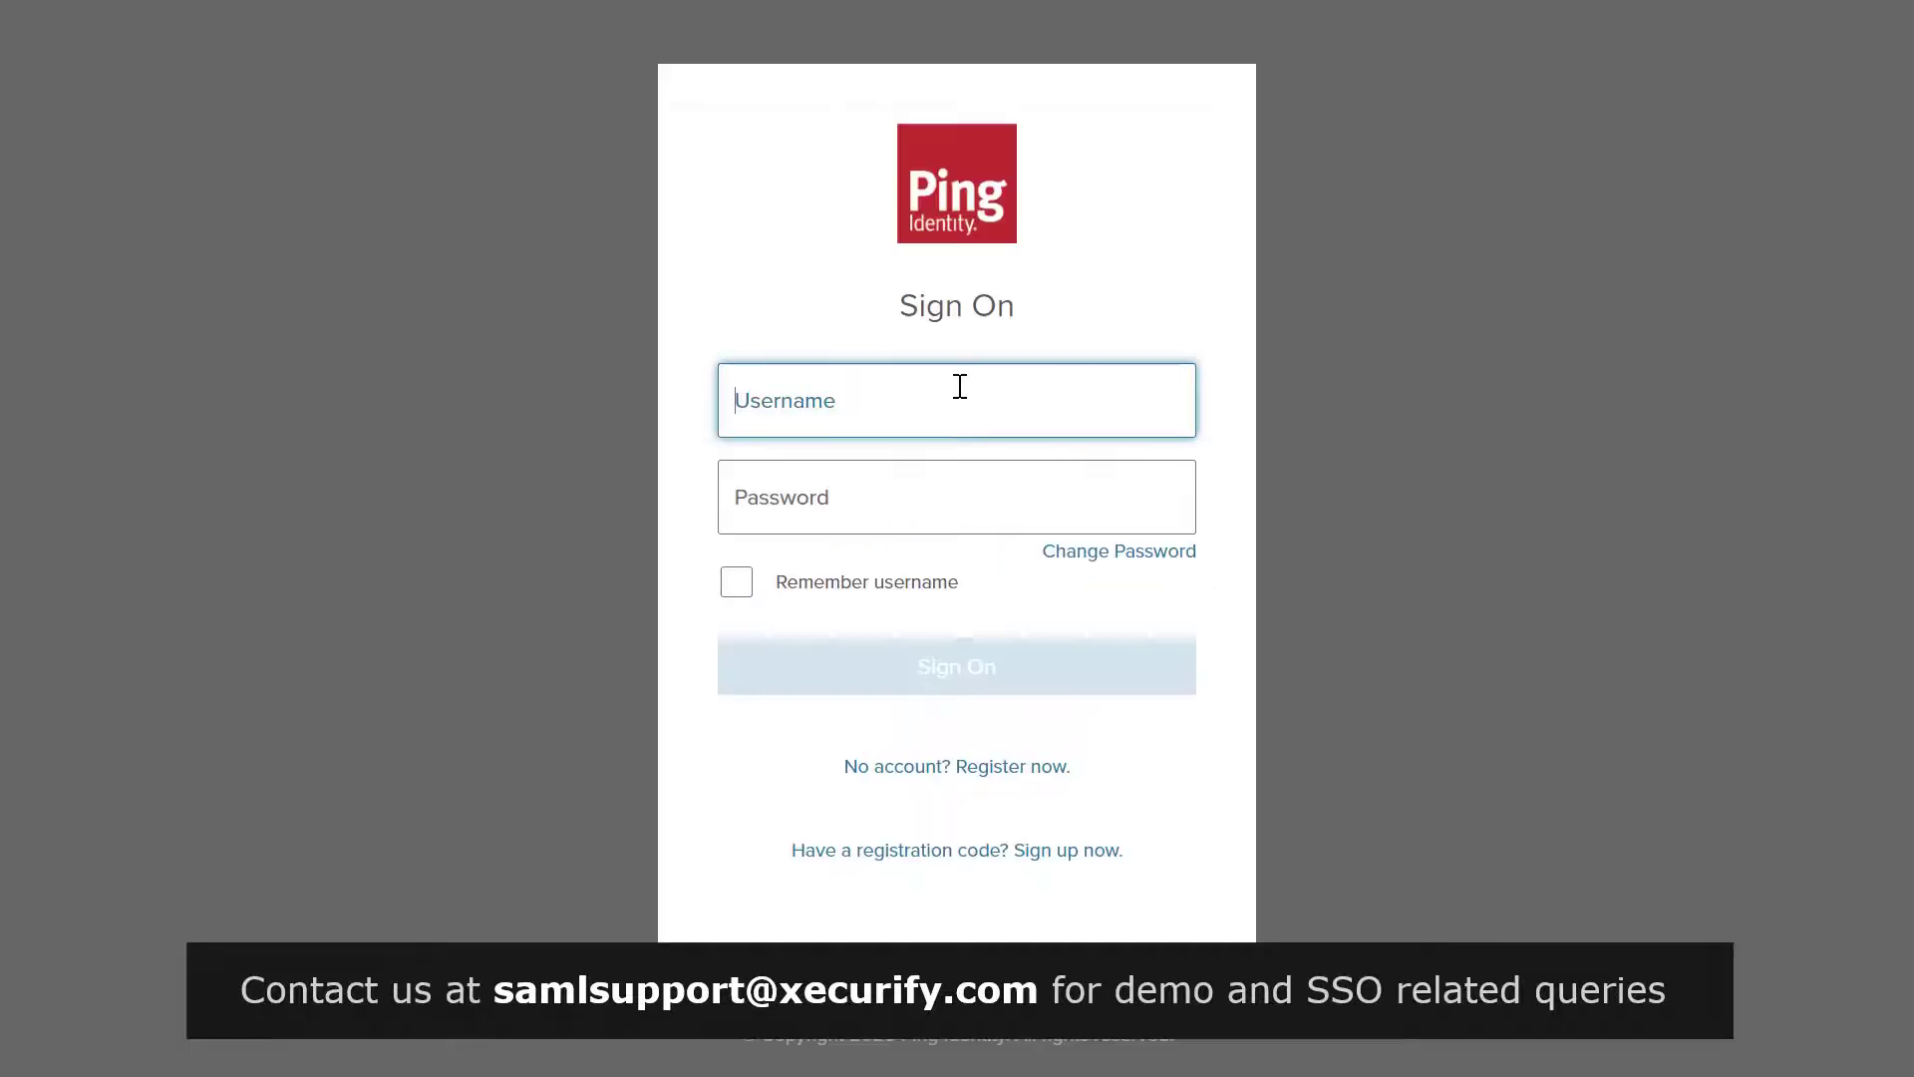
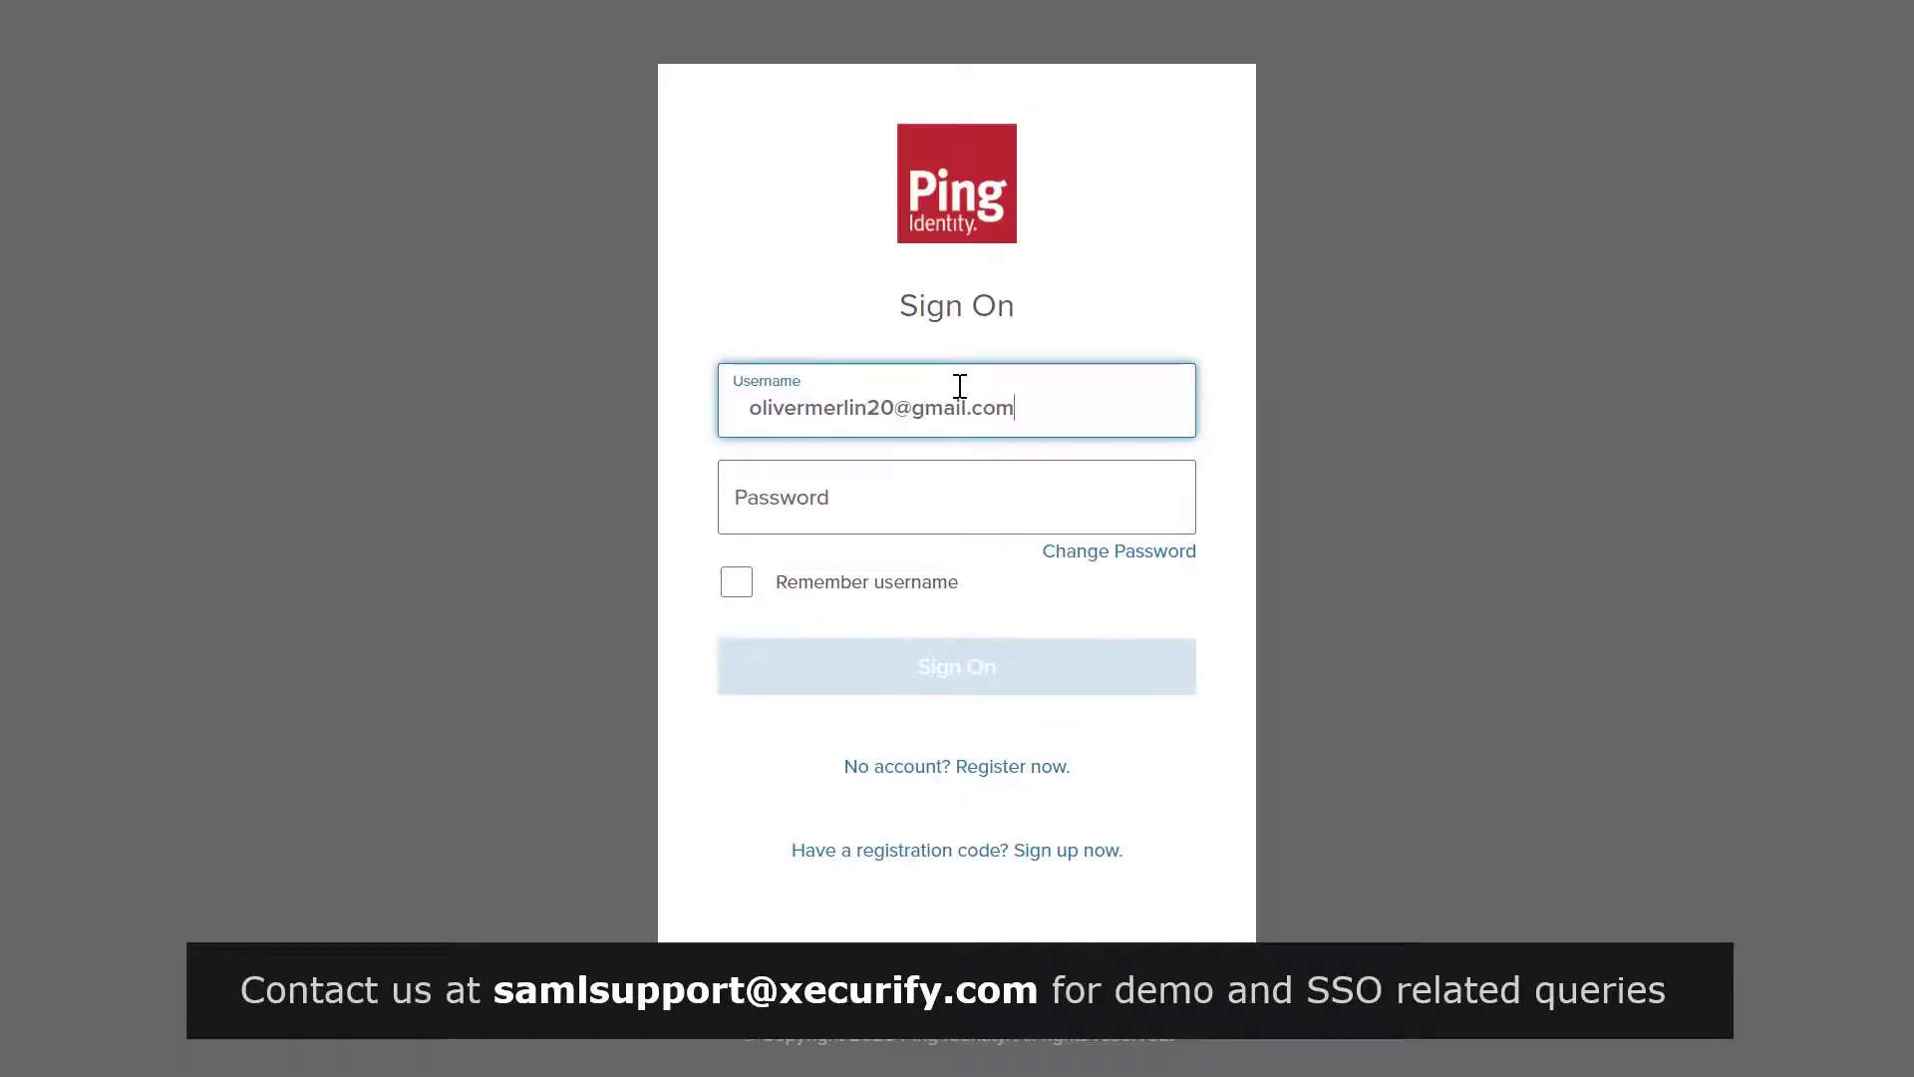
pyautogui.press('Tab')
pyautogui.write('••••')
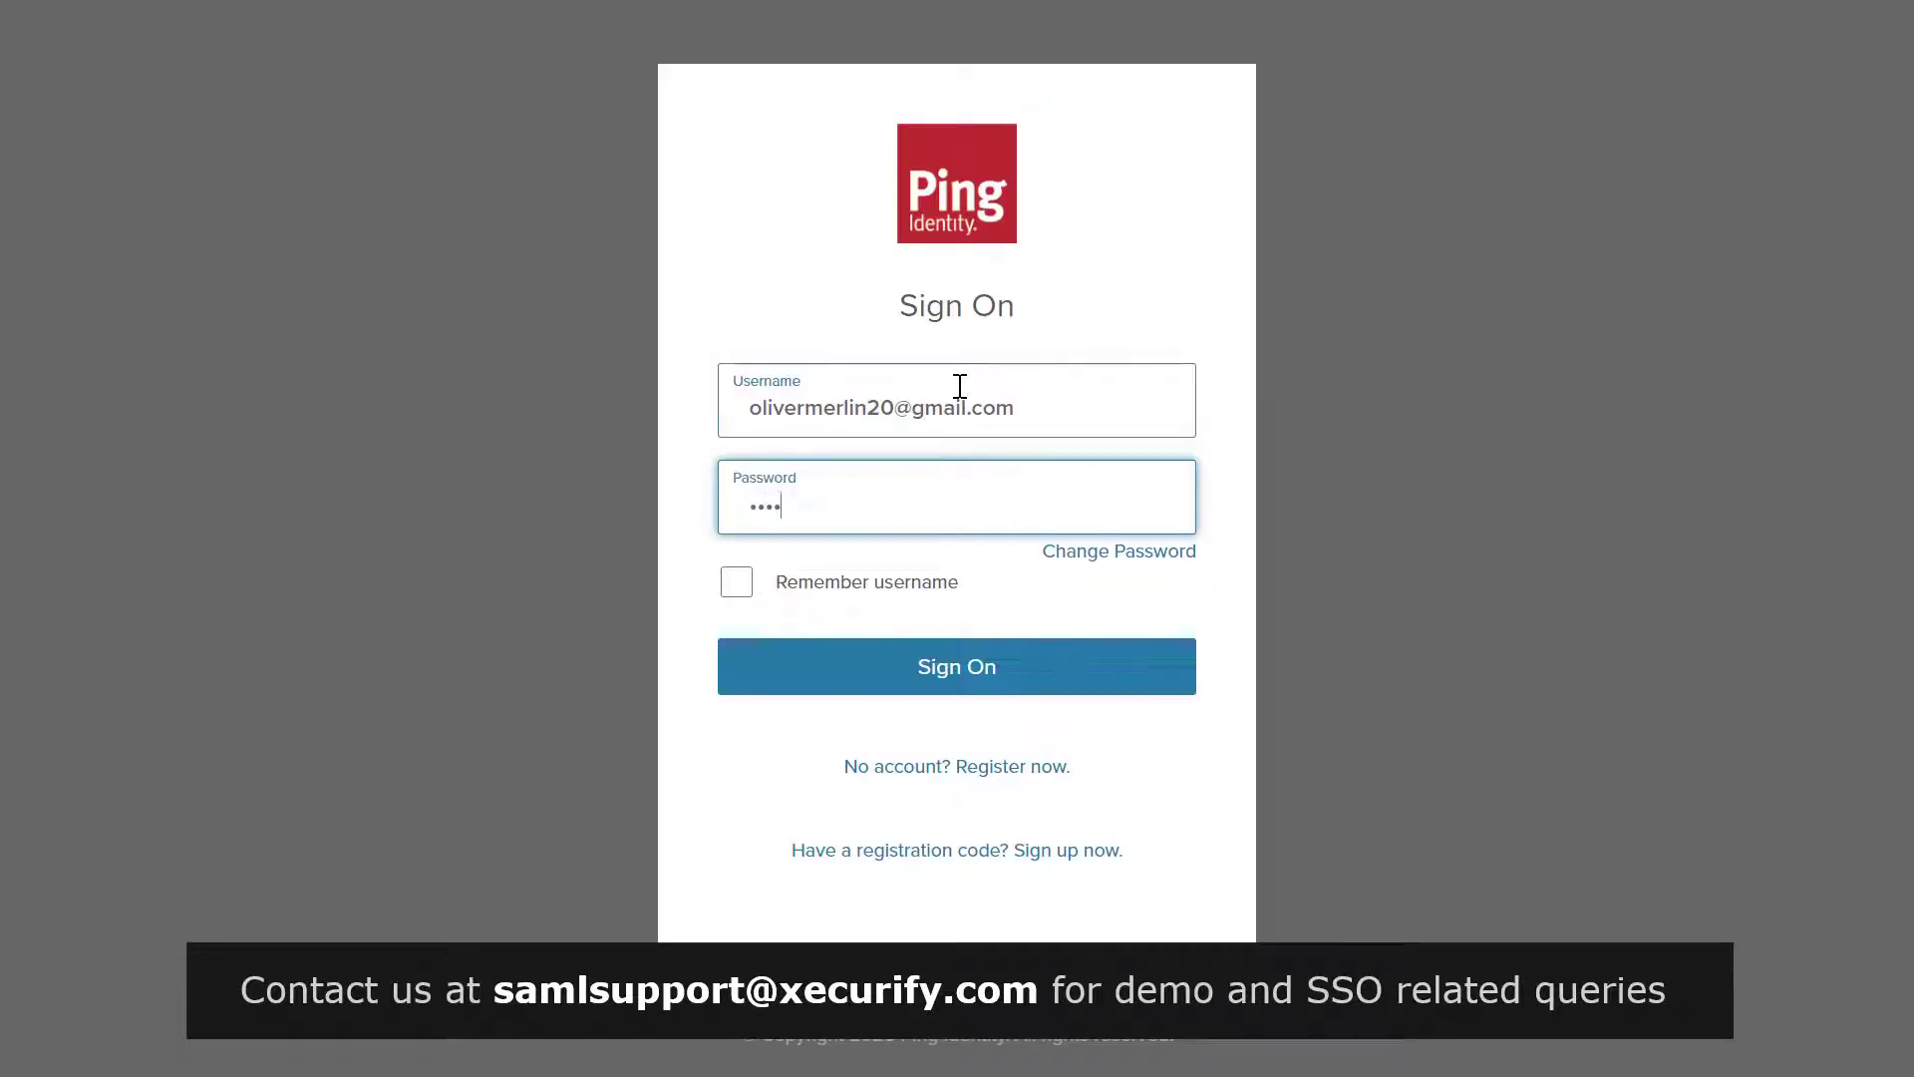
pyautogui.write('•••')
pyautogui.click(965, 663)
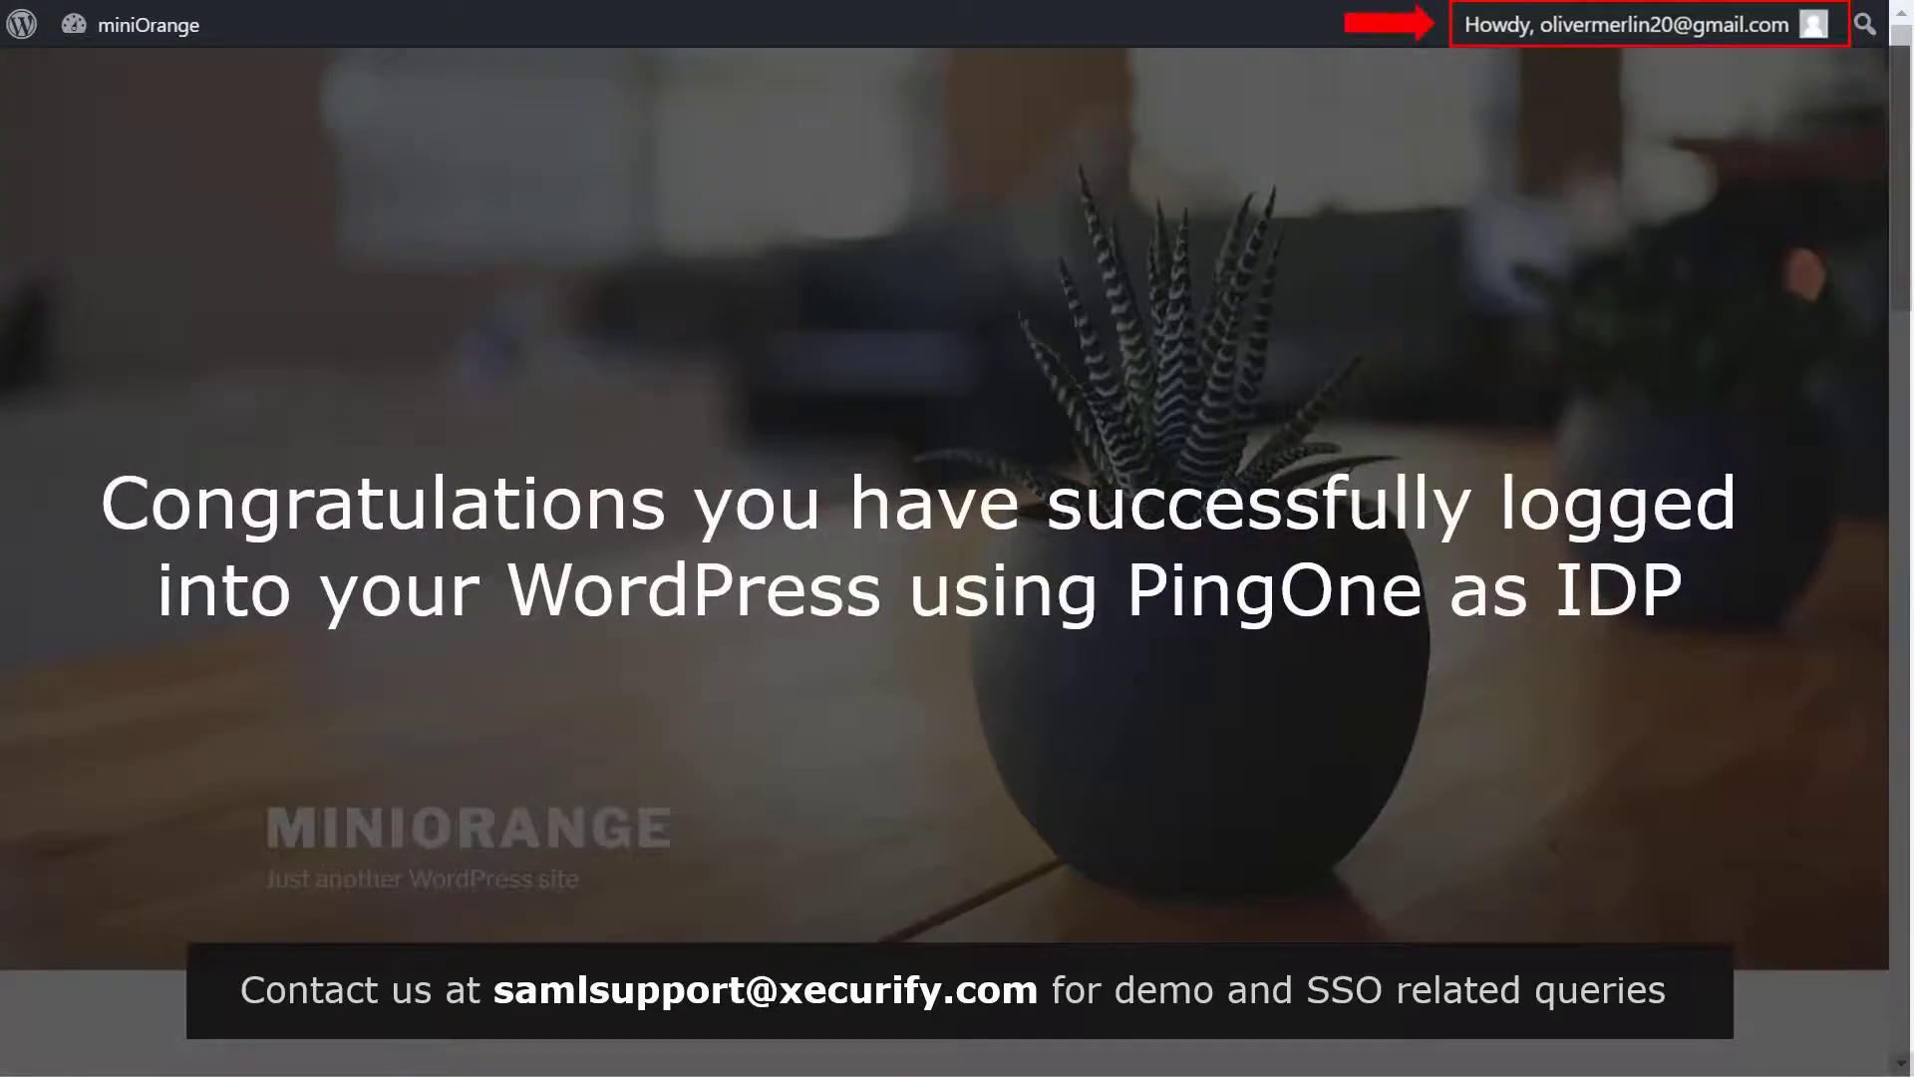